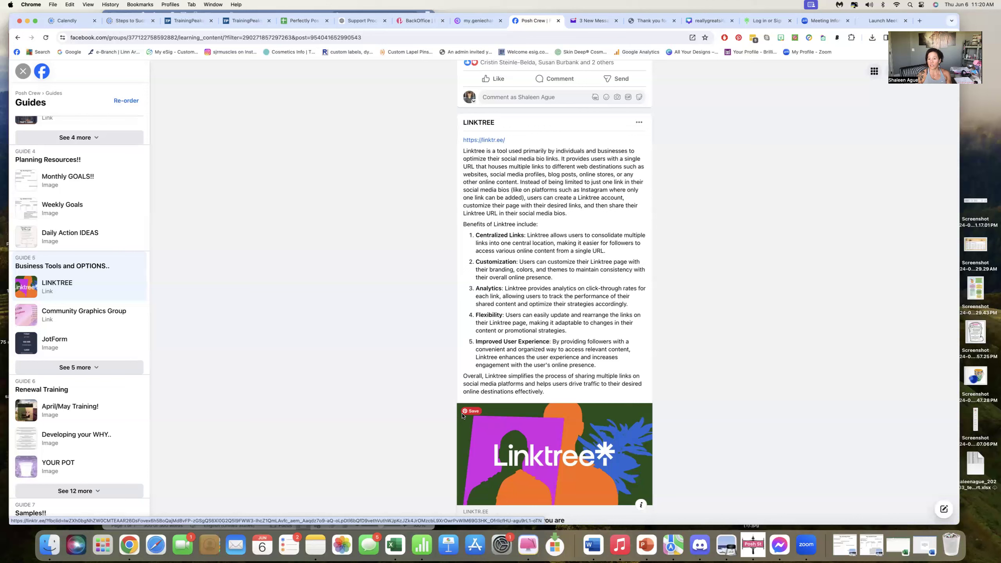
Read the Linktree guide post, then switch to the Linktree sign-up tab.
scroll(462, 416, up, 1)
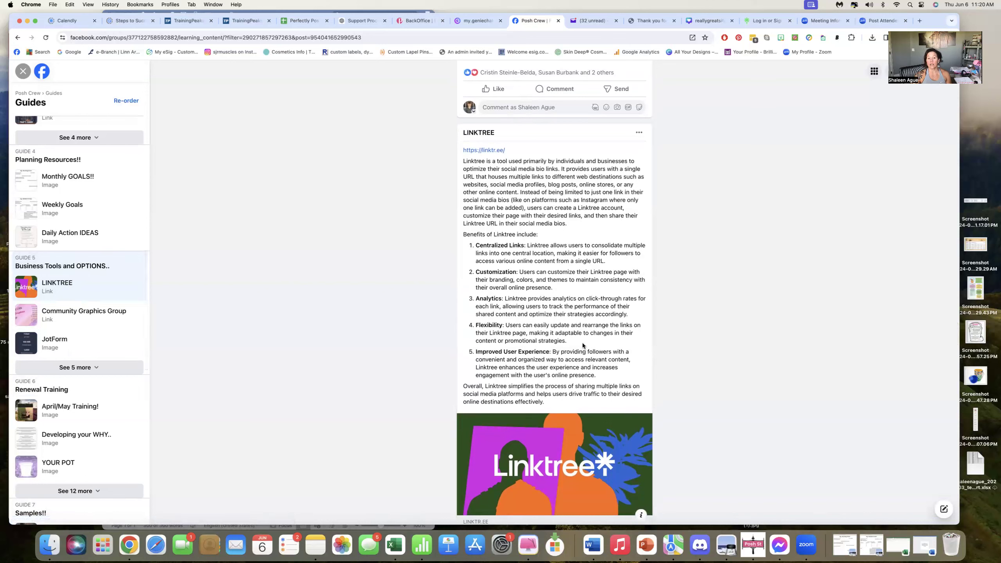
scroll(583, 346, down, 2)
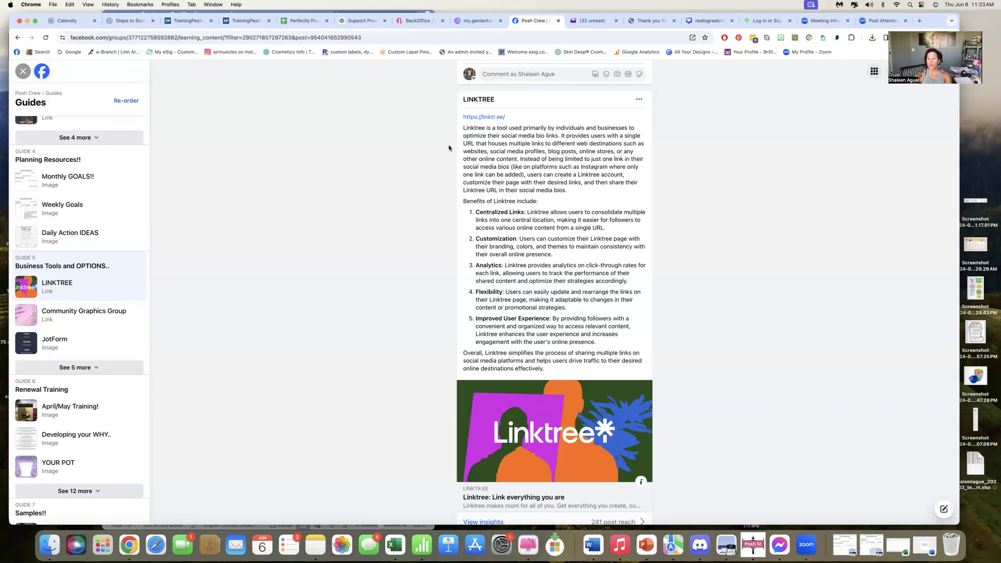
click(766, 21)
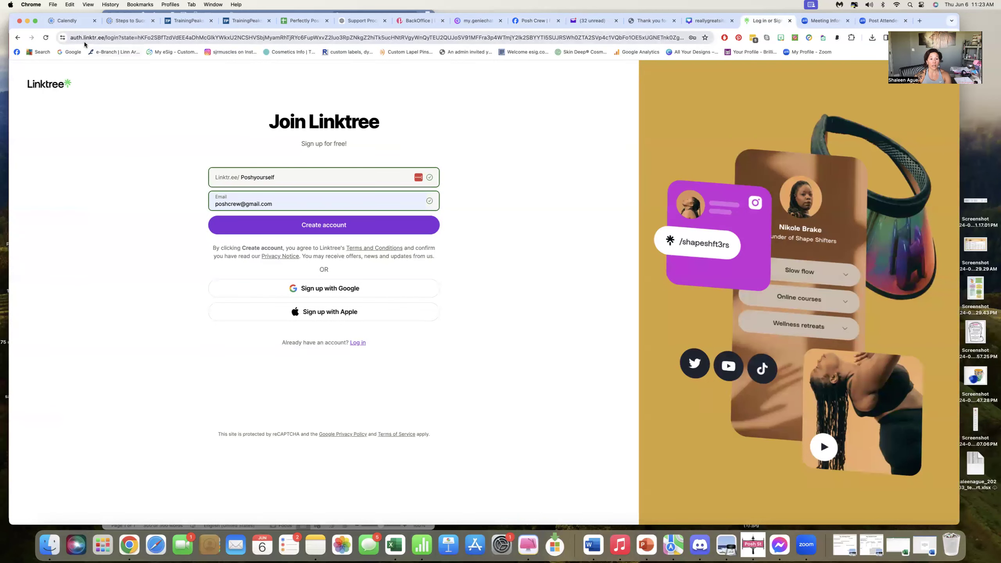
Go to the linktr.ee website through a web search and open its login page.
click(114, 36)
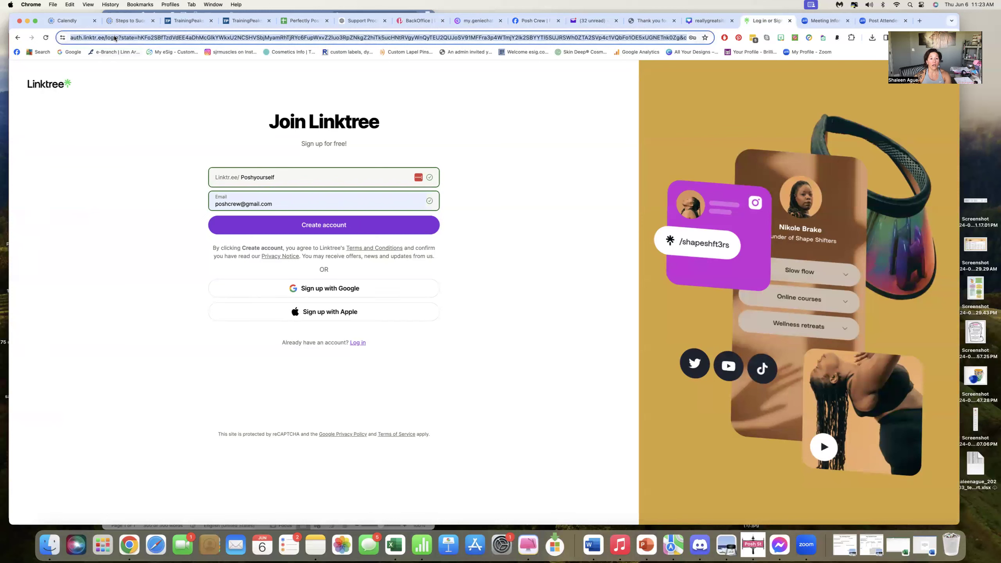
text(www.li)
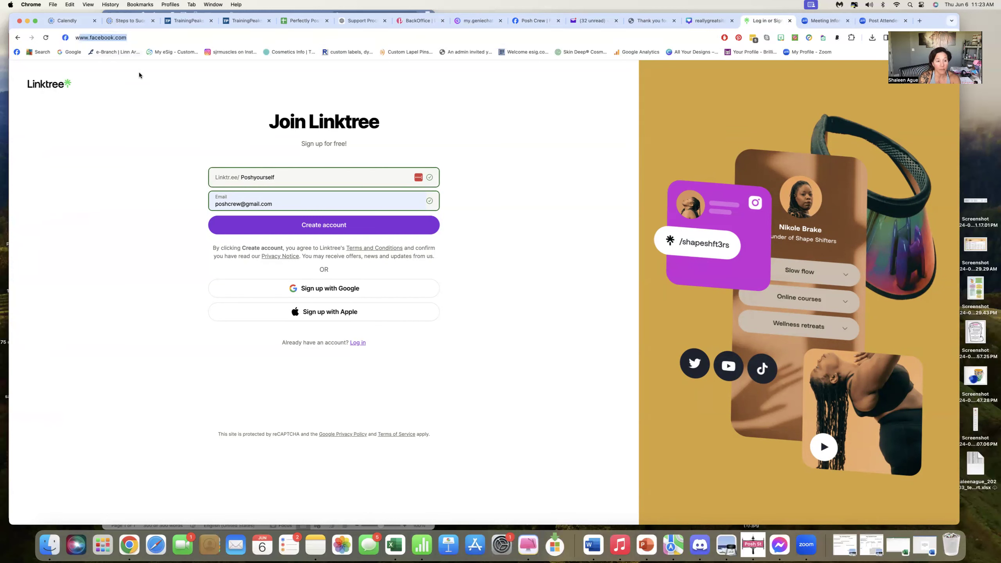
text(n)
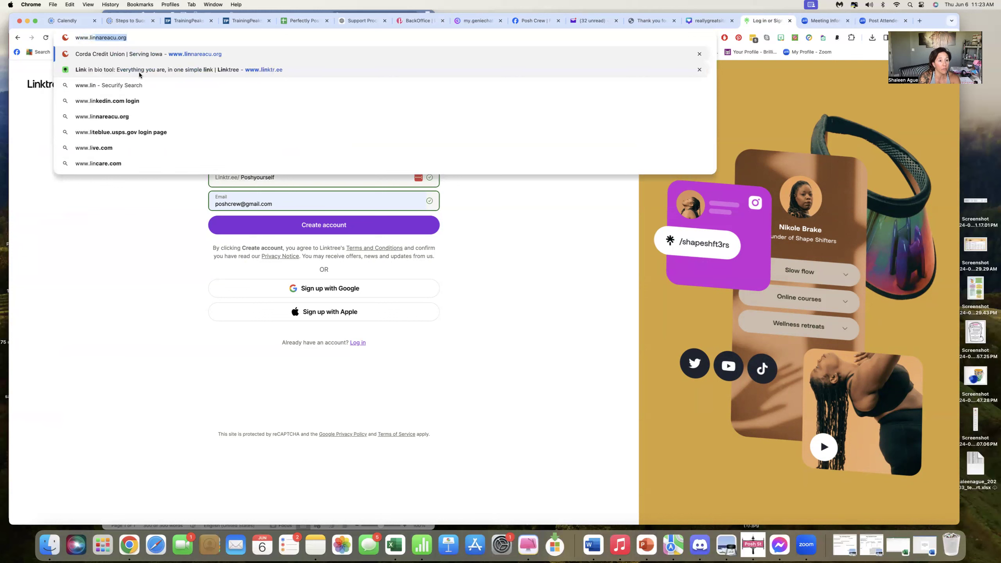
text(ktr.ee)
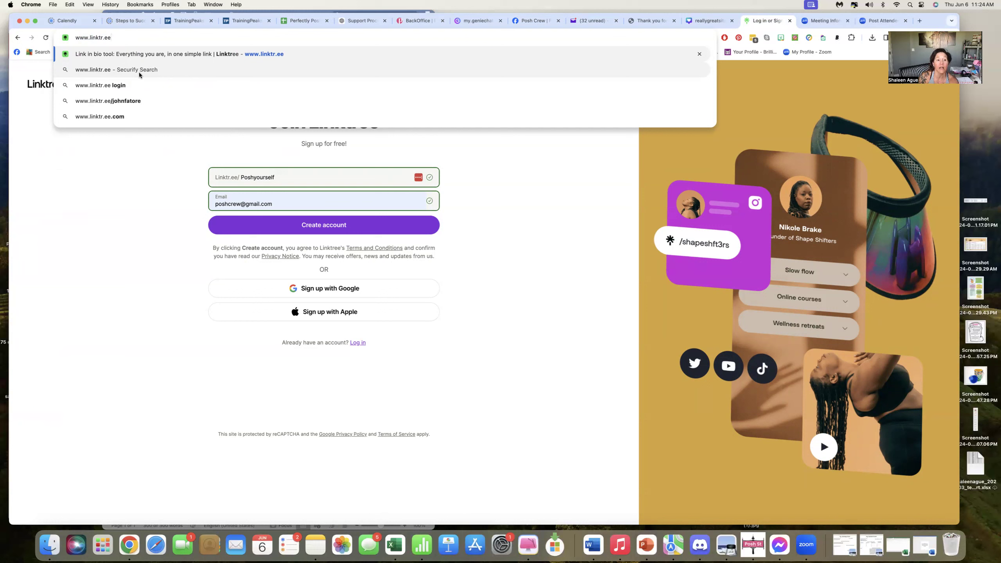
click(117, 117)
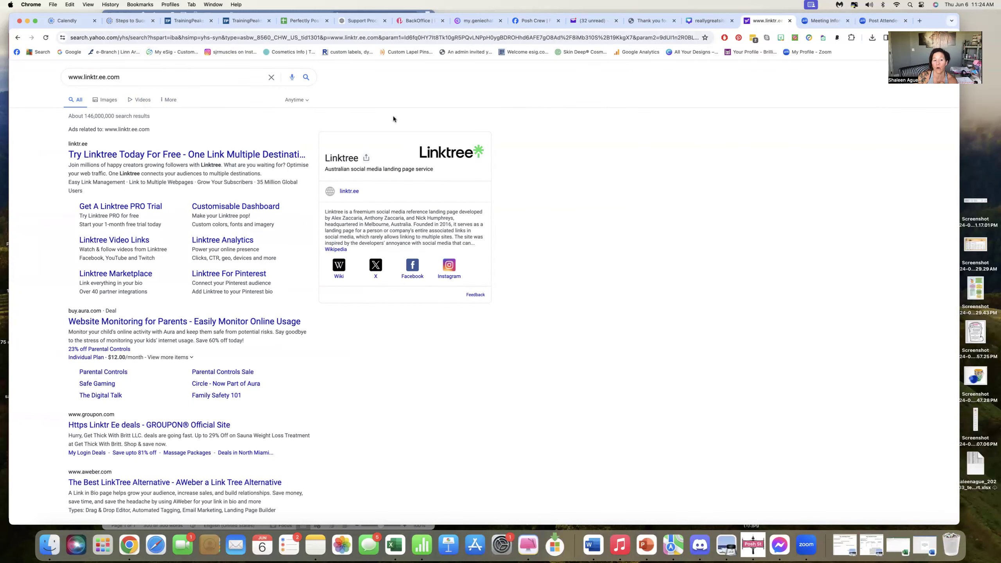
click(347, 193)
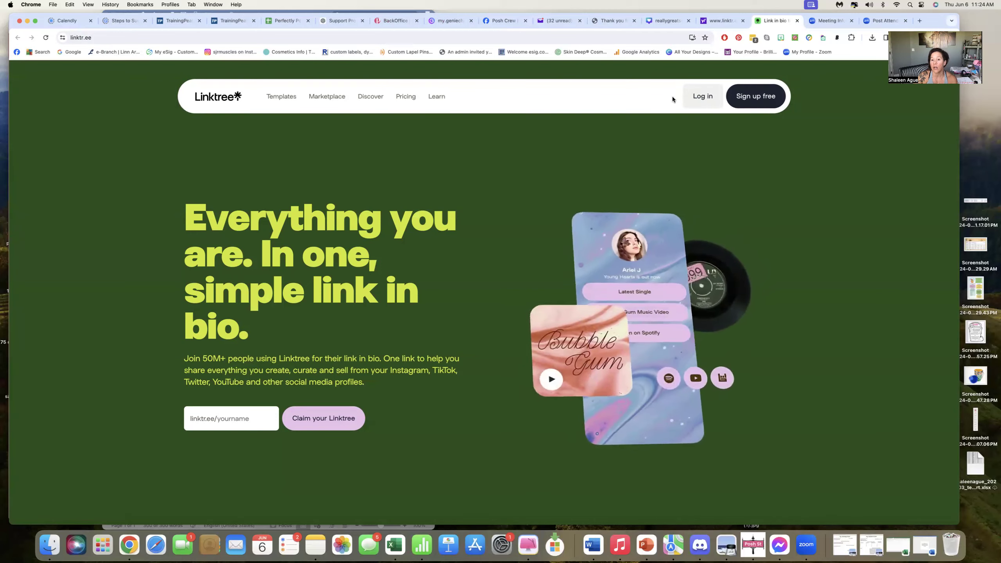
click(699, 102)
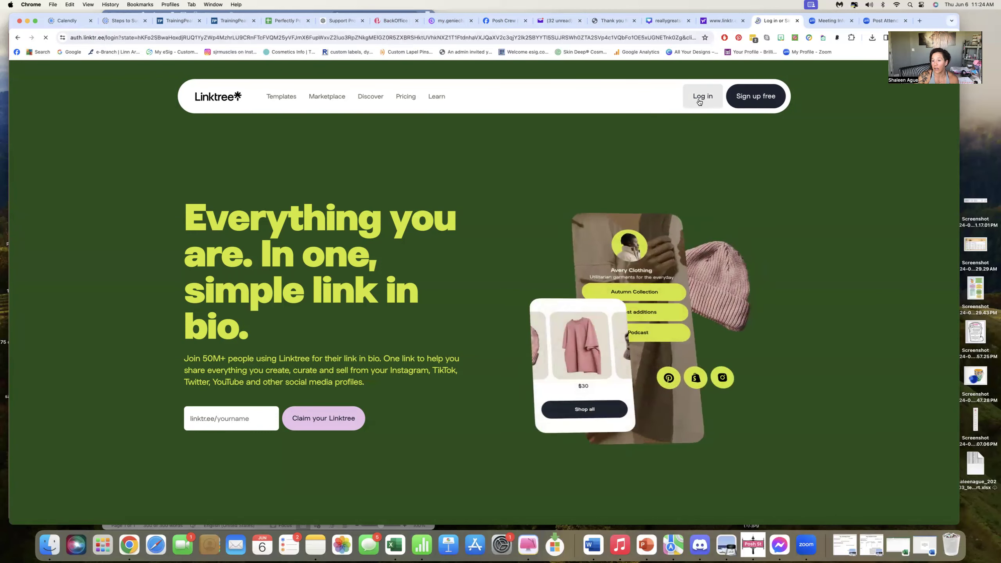
Clear the prefilled username from the login field.
drag(293, 181, 214, 184)
click(295, 183)
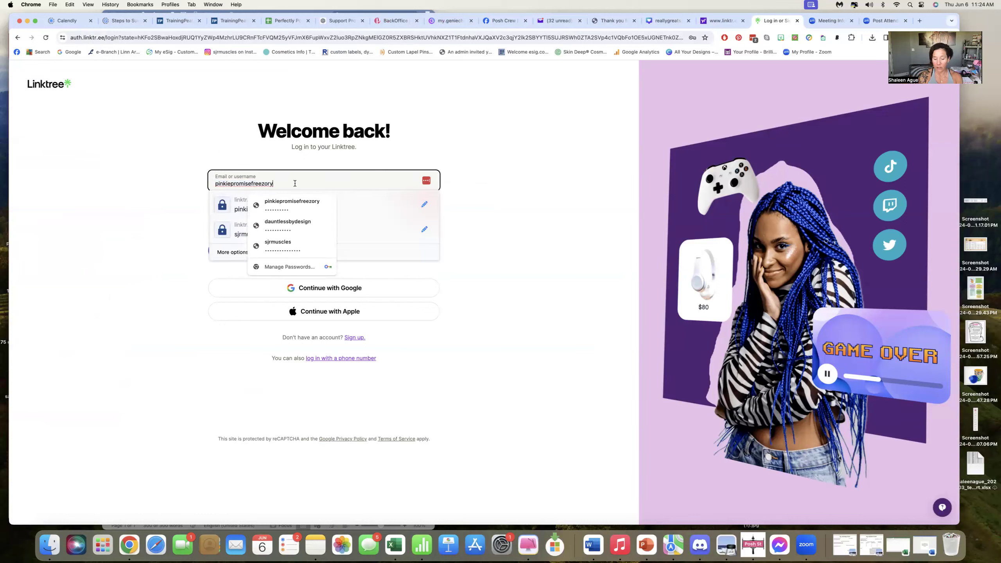
key(BackSpace)
key(BackSpace)
key(BackSpace)
key(BackSpace)
key(BackSpace)
key(BackSpace)
key(BackSpace)
key(BackSpace)
key(BackSpace)
key(BackSpace)
key(BackSpace)
key(BackSpace)
key(BackSpace)
key(BackSpace)
key(BackSpace)
key(BackSpace)
key(BackSpace)
key(BackSpace)
key(BackSpace)
key(BackSpace)
key(BackSpace)
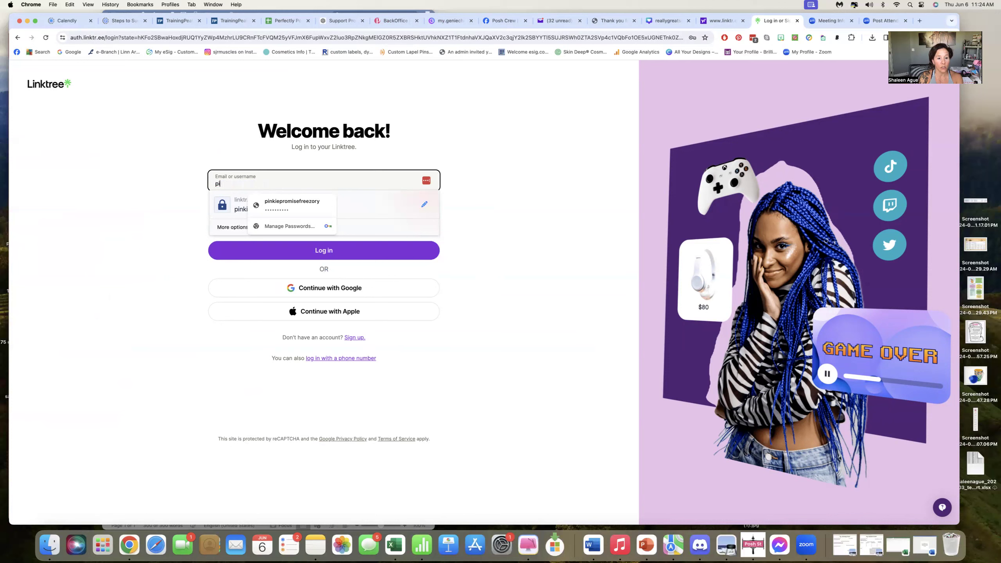
click(750, 288)
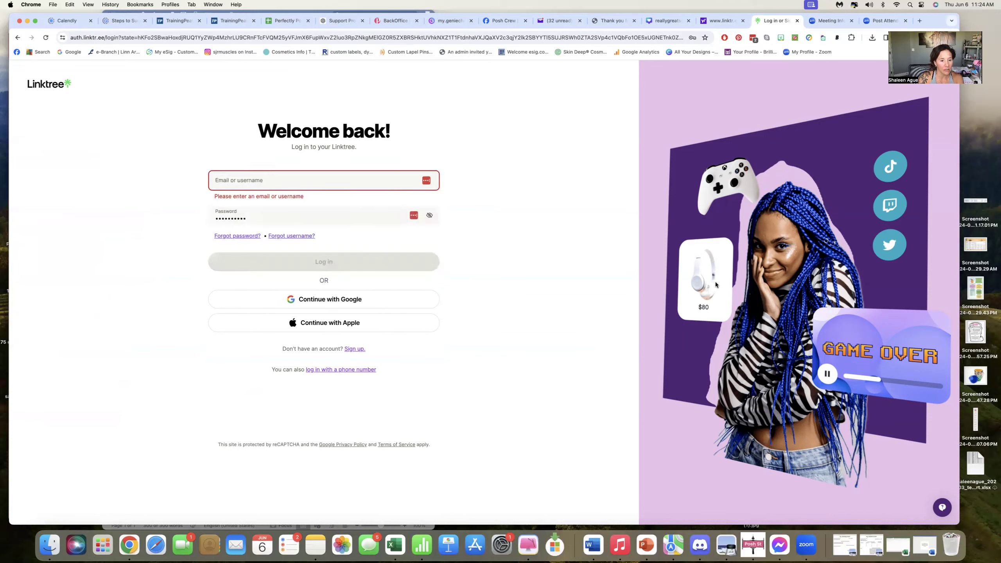
Enter a different account's username in the login field.
click(238, 181)
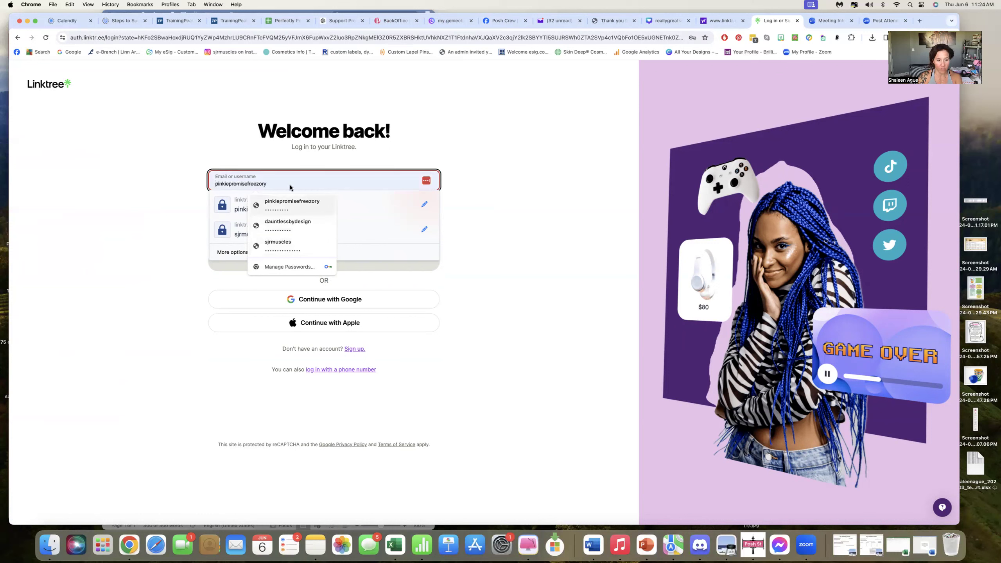
text(Posh)
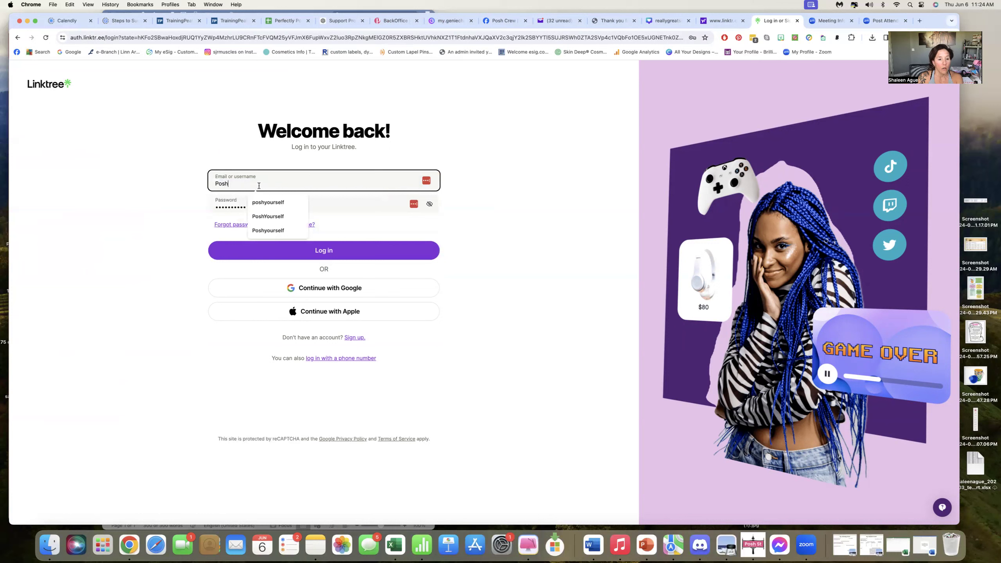
click(538, 286)
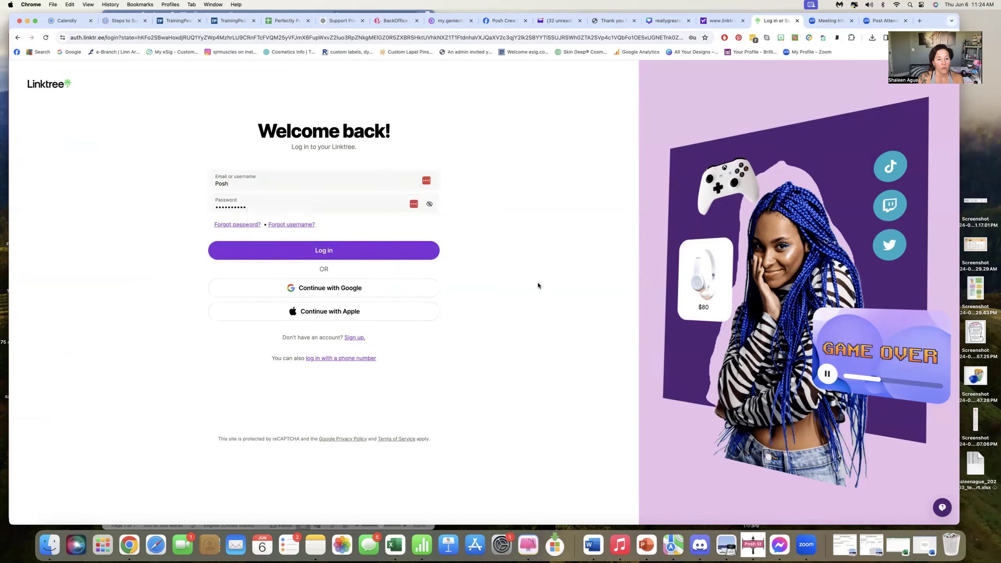
click(237, 184)
text(Yourself)
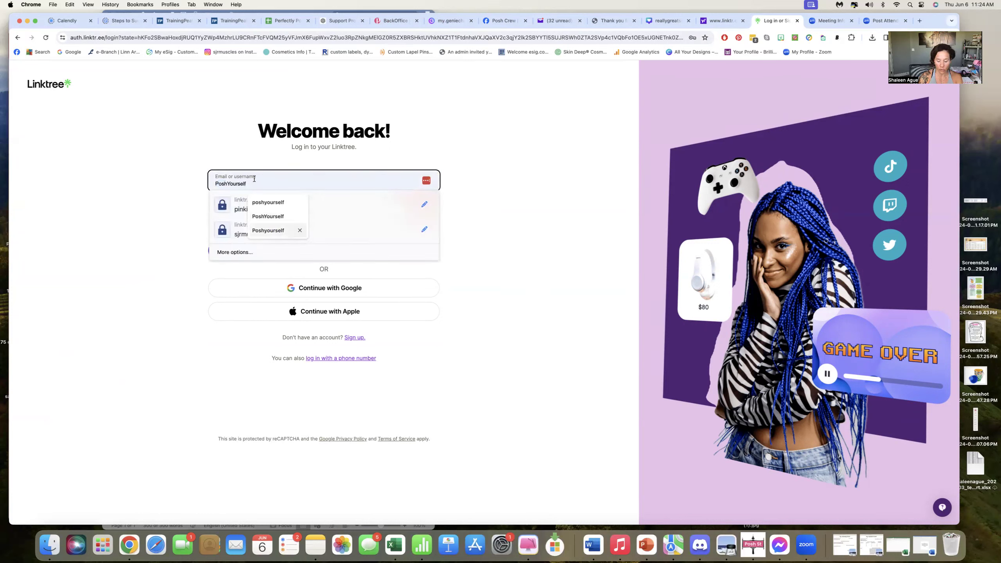
Log in using a saved account's username and password.
key(BackSpace)
text(sjrmuscles)
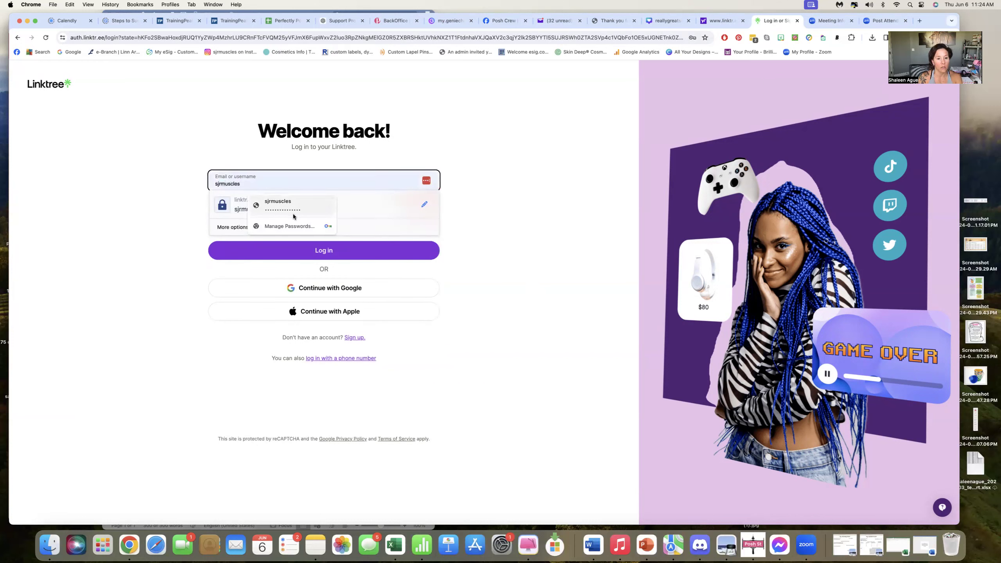
click(278, 204)
click(315, 255)
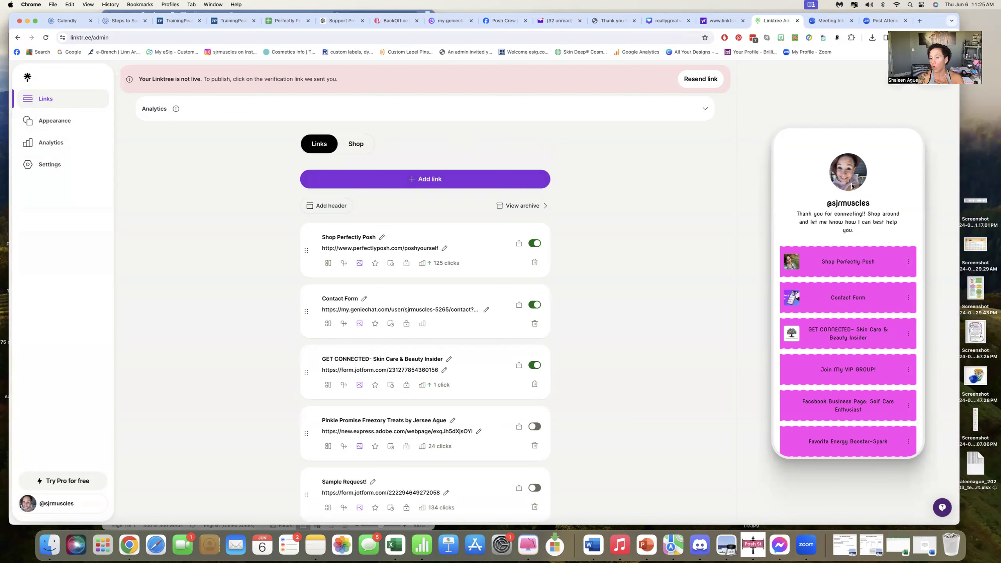
Browse the list of links on the Links admin page.
scroll(858, 374, down, 2)
scroll(858, 373, down, 1)
scroll(851, 253, up, 3)
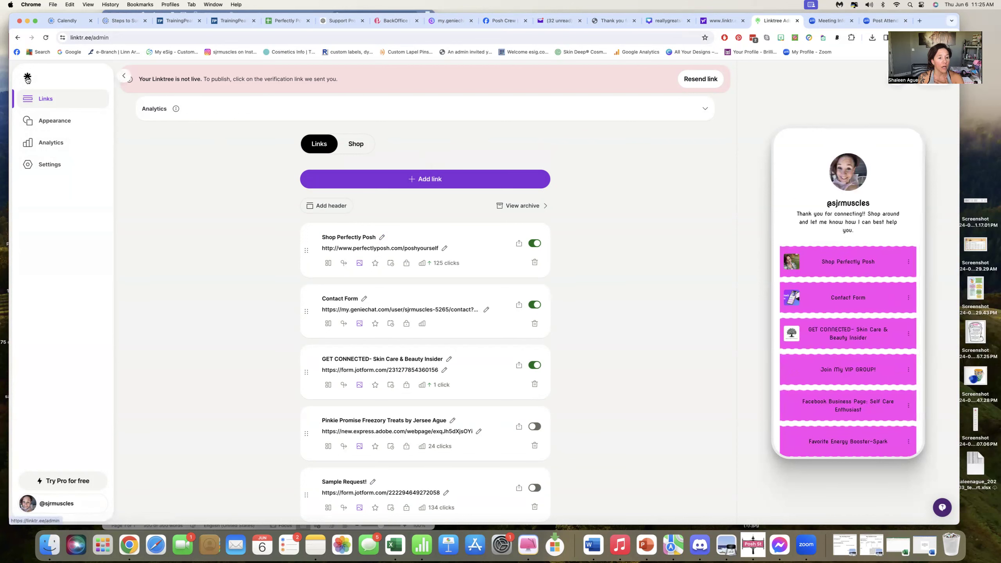
click(27, 78)
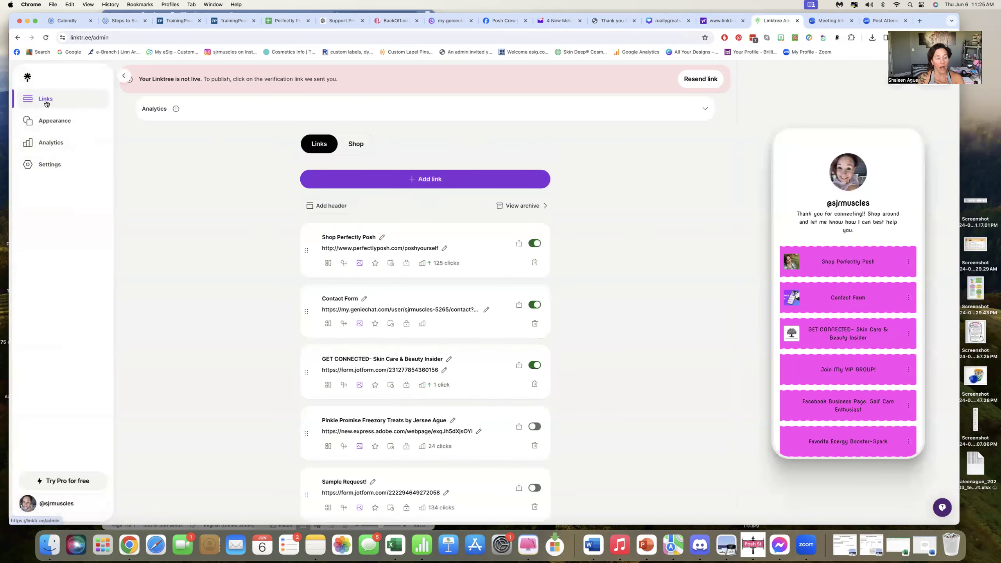
click(46, 103)
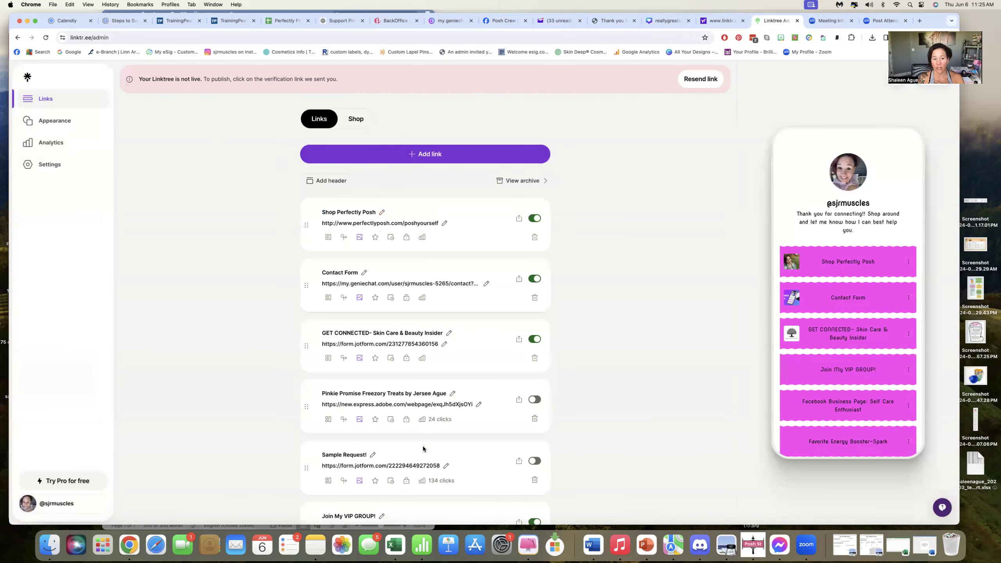
Open the Appearance section to view the profile settings.
scroll(425, 447, down, 3)
scroll(425, 427, up, 3)
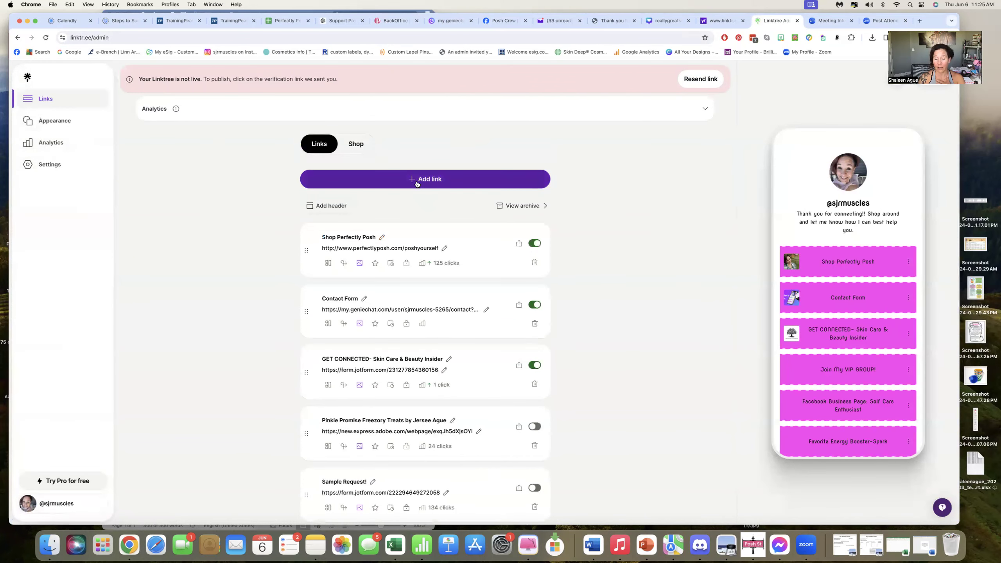
click(48, 122)
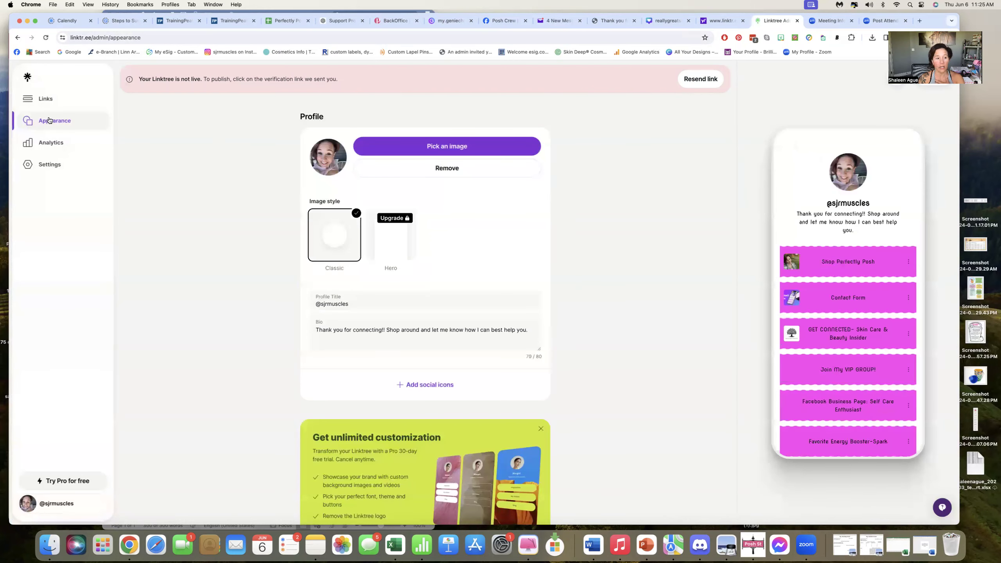
Review the lifetime analytics, activity chart and other sections of the Analytics page.
click(51, 143)
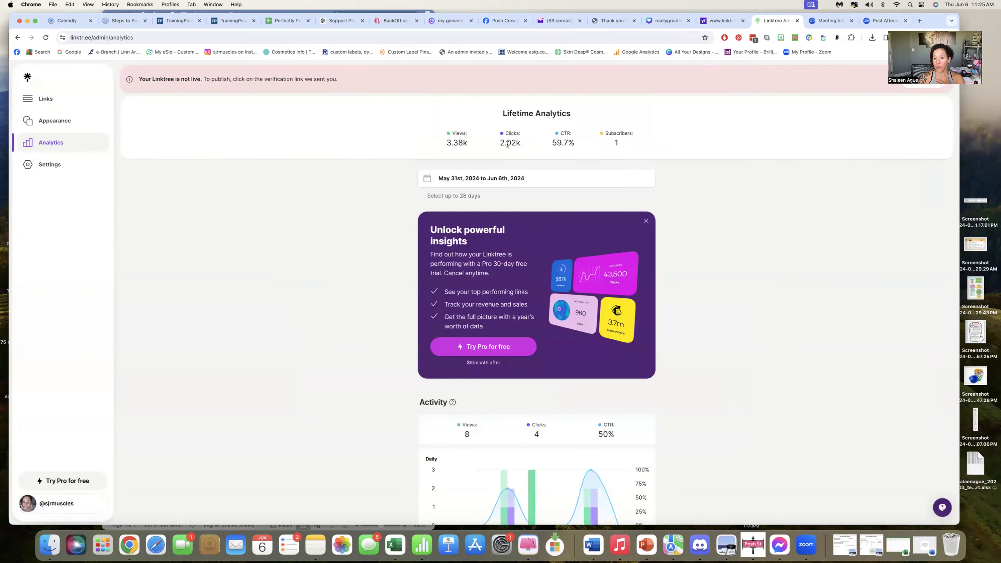
scroll(626, 168, down, 5)
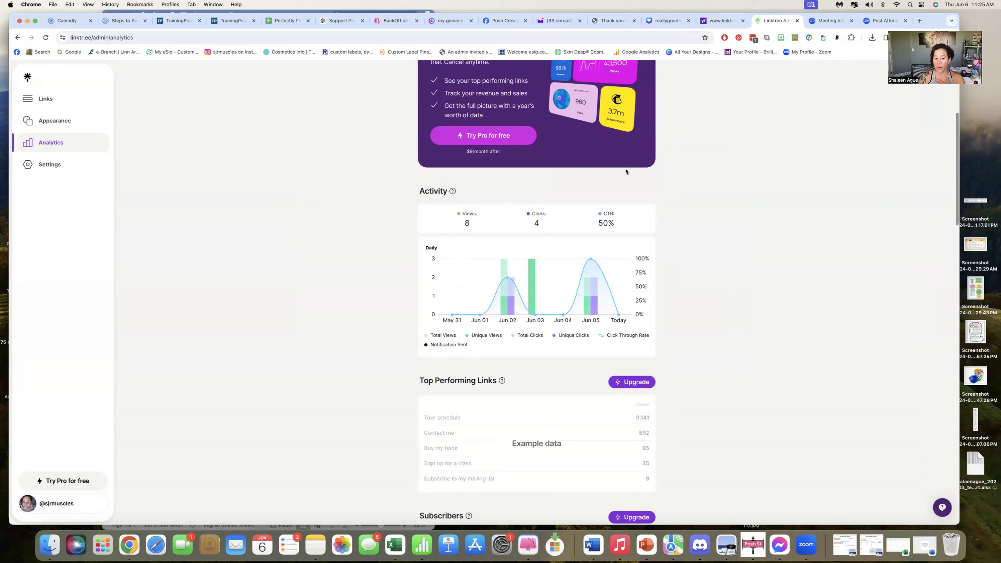
scroll(626, 171, down, 7)
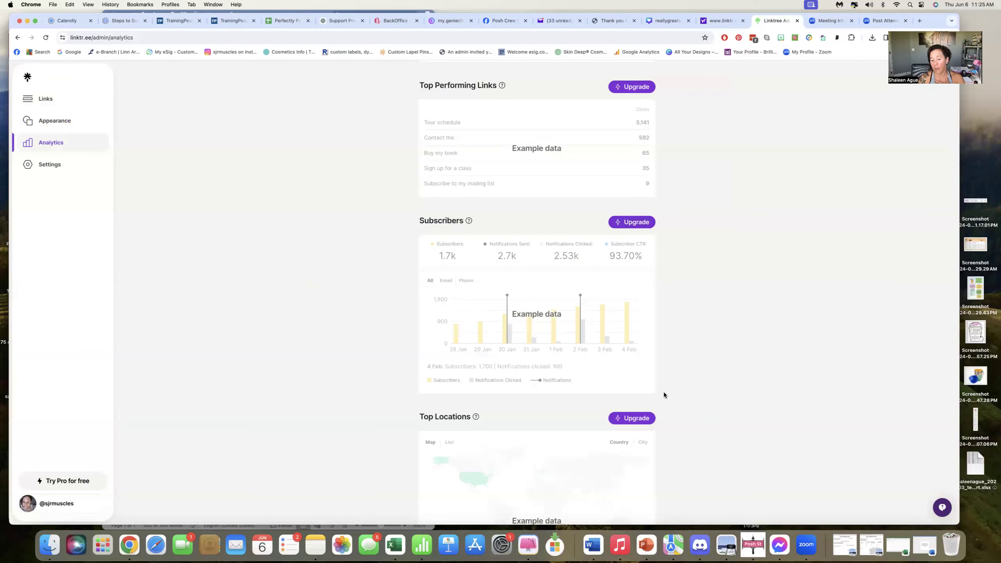
scroll(577, 341, up, 5)
scroll(575, 340, up, 7)
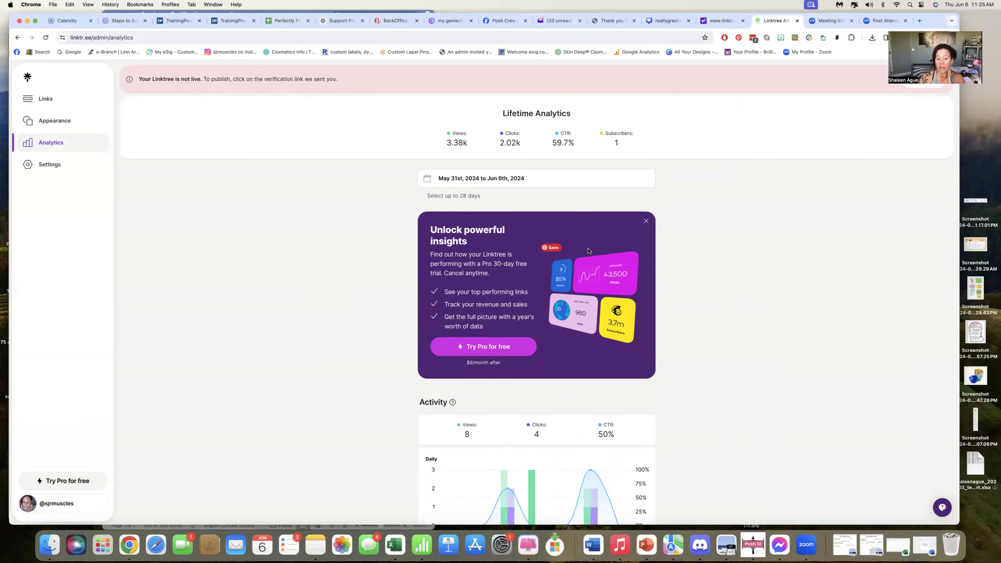
scroll(586, 247, down, 5)
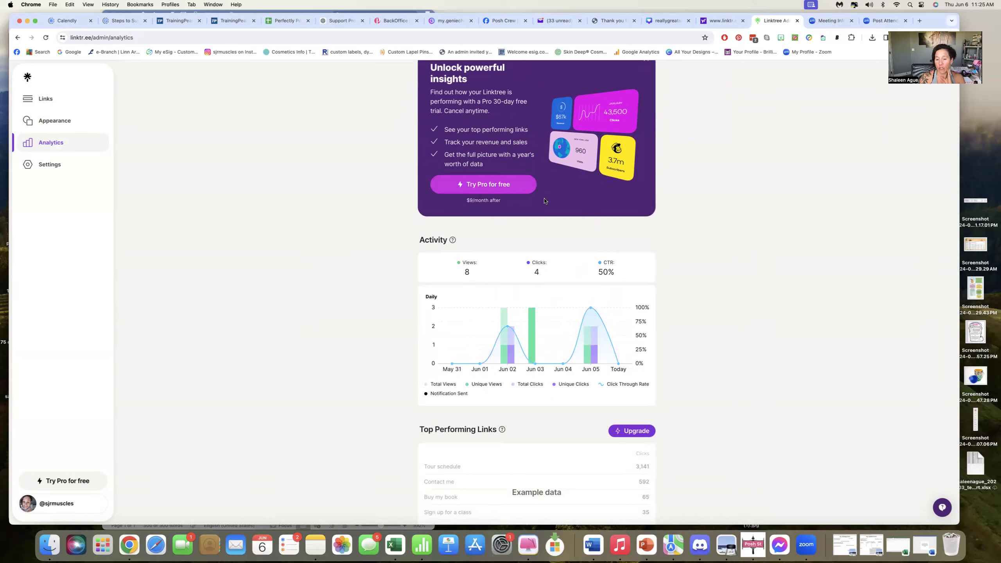
scroll(597, 245, down, 5)
scroll(589, 246, down, 1)
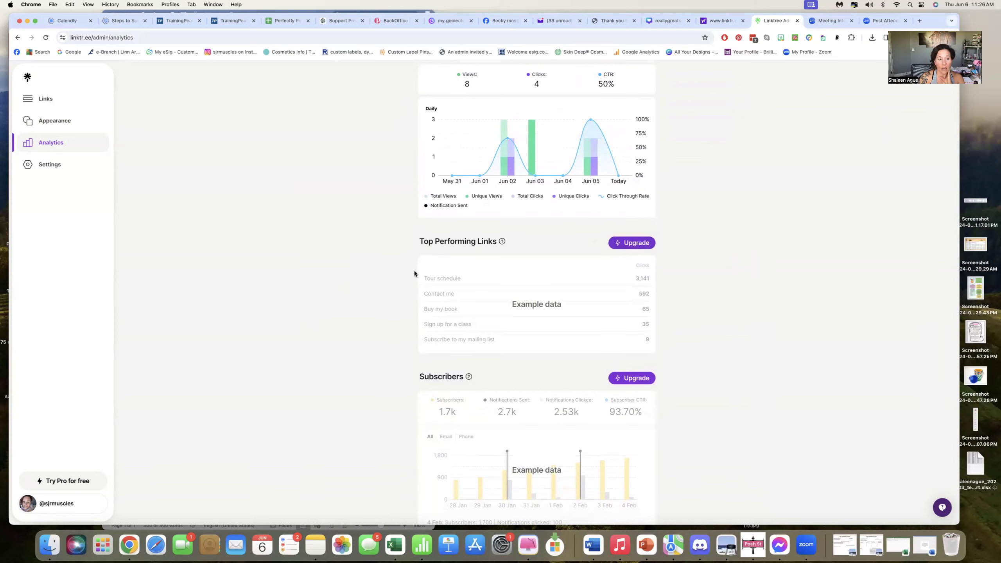
scroll(414, 271, up, 10)
Examine the social icons settings and their preview, then return to the Links page.
click(48, 168)
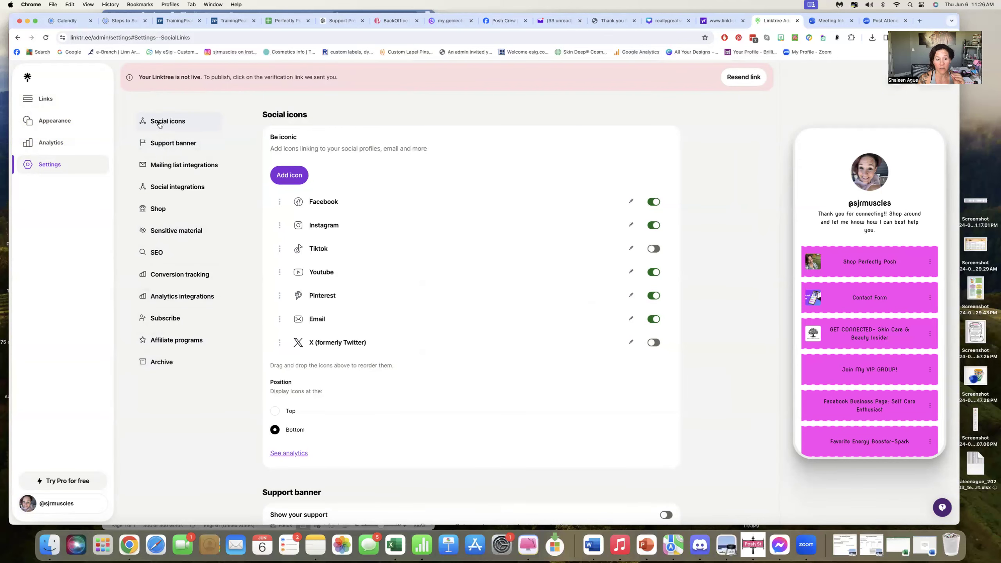
scroll(159, 124, up, 1)
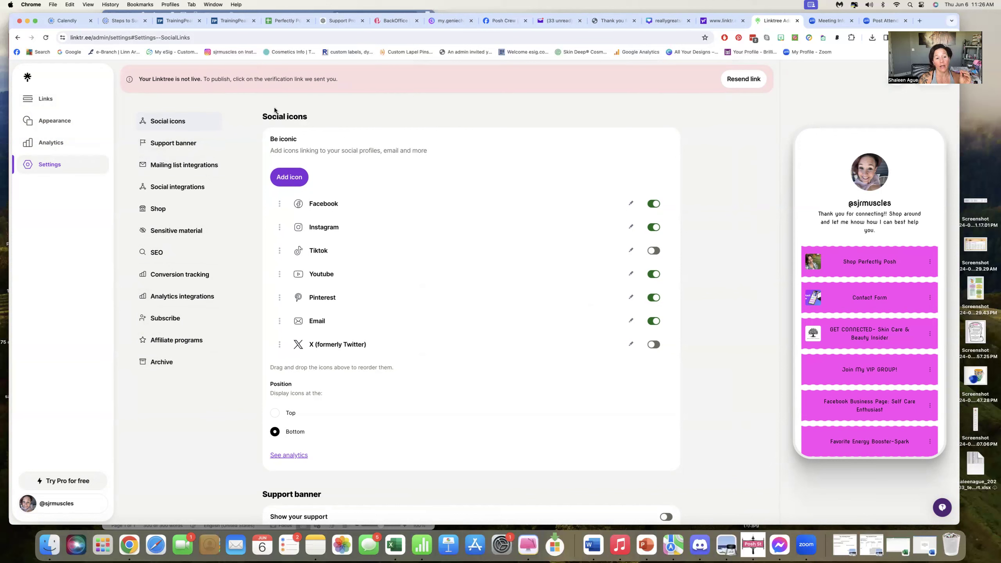
scroll(833, 386, down, 1)
scroll(832, 387, down, 3)
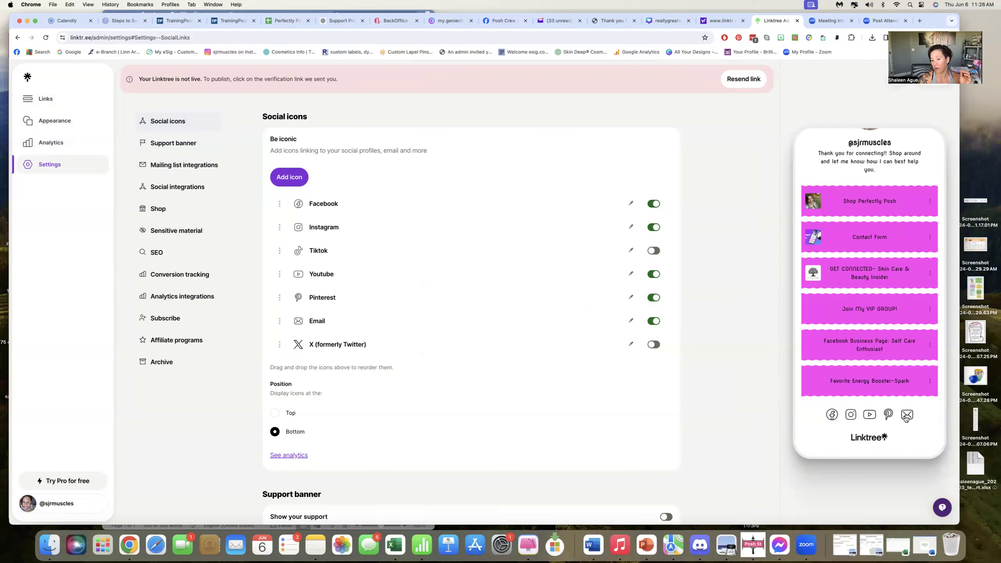
scroll(857, 371, up, 4)
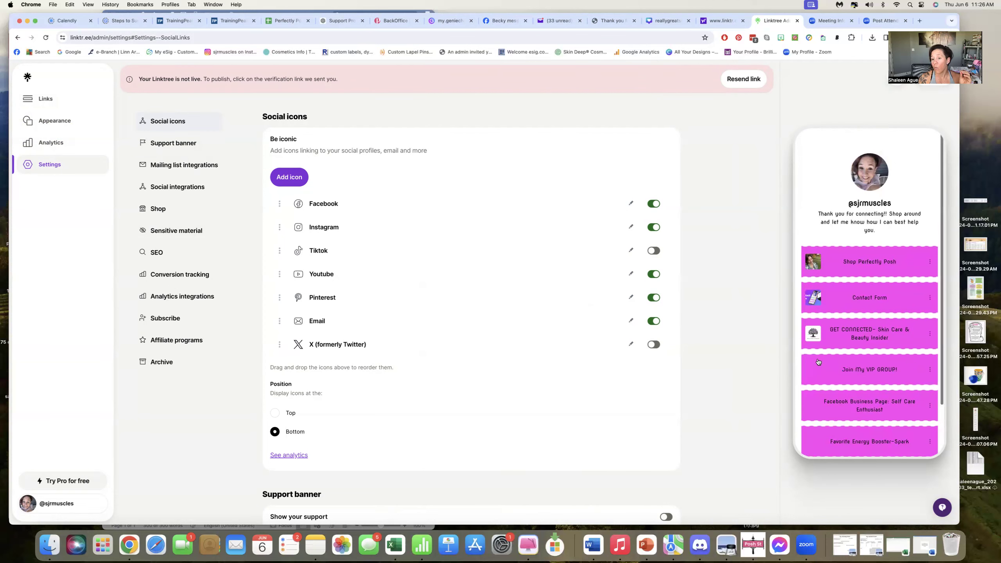
click(52, 101)
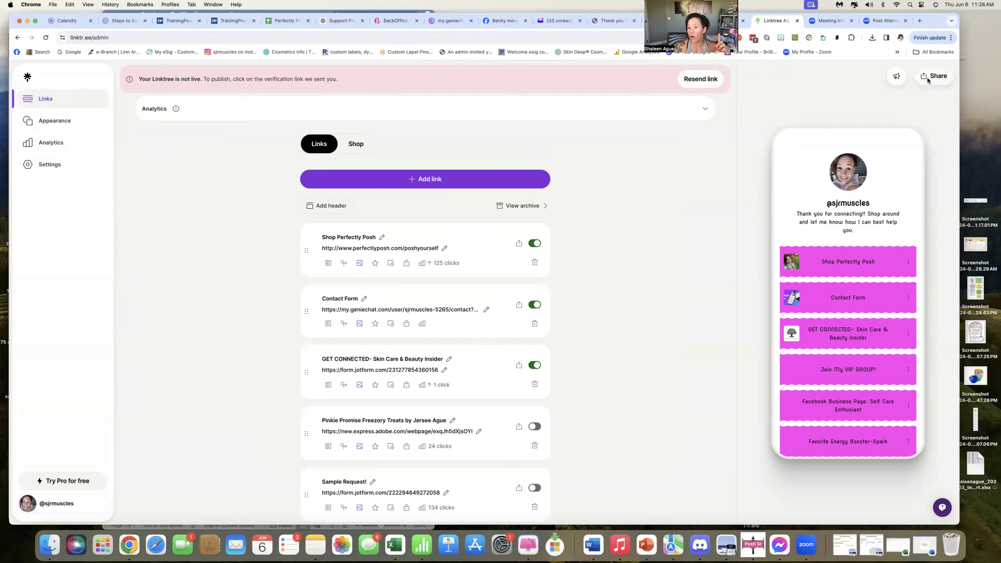
Explore the Share panel's options, including the sharing destinations and the Linktree QR code.
click(926, 78)
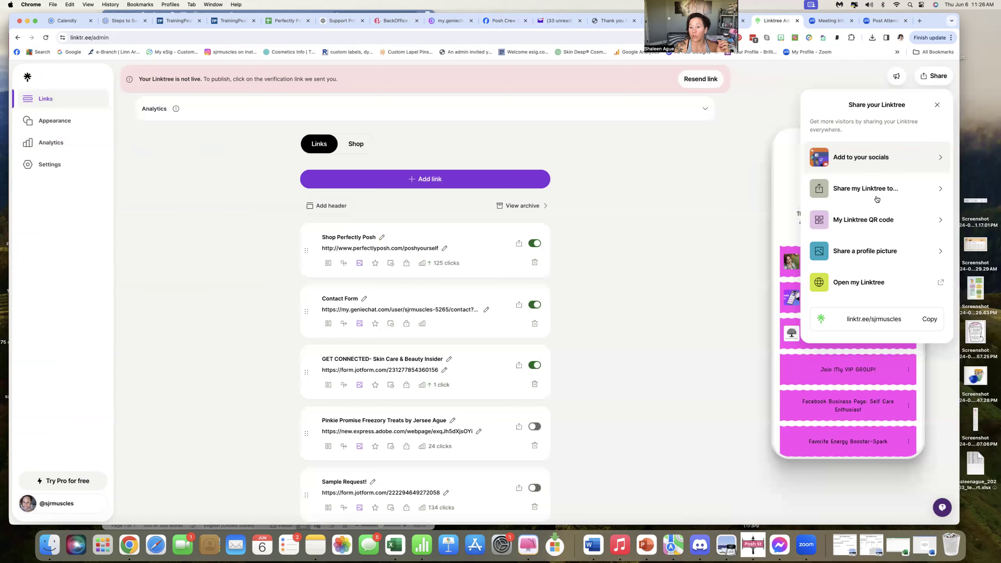
click(936, 191)
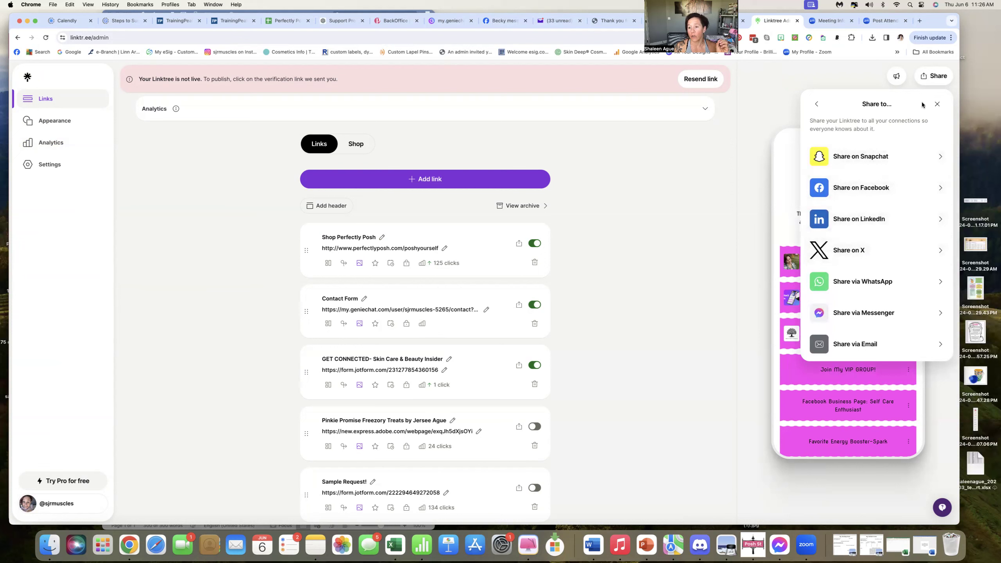
click(813, 105)
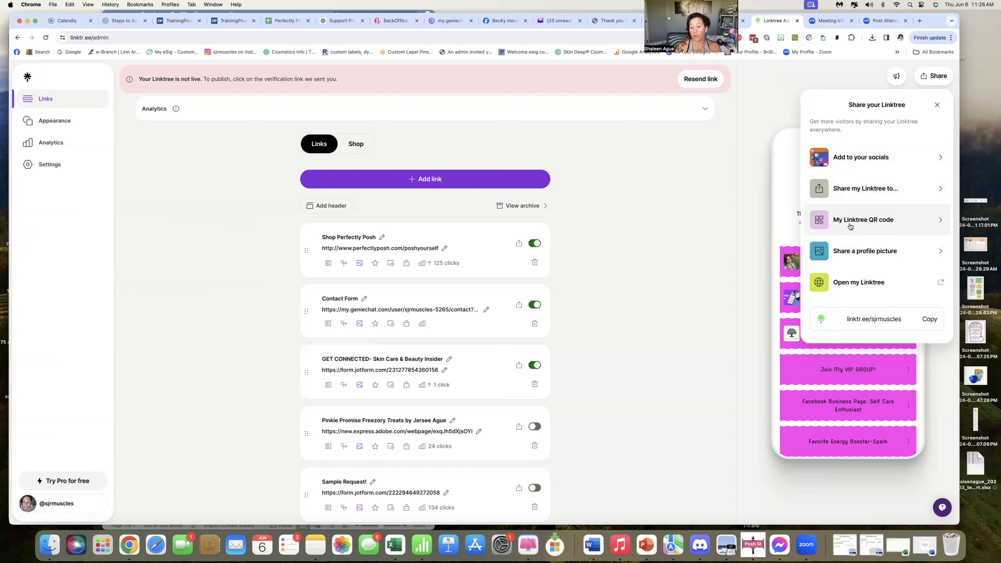
click(939, 222)
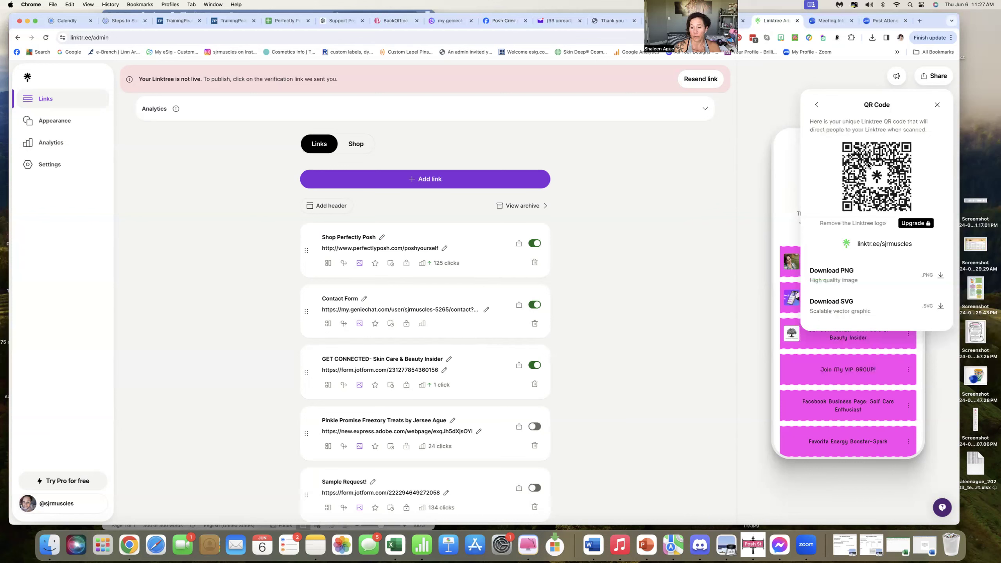
click(937, 104)
click(927, 80)
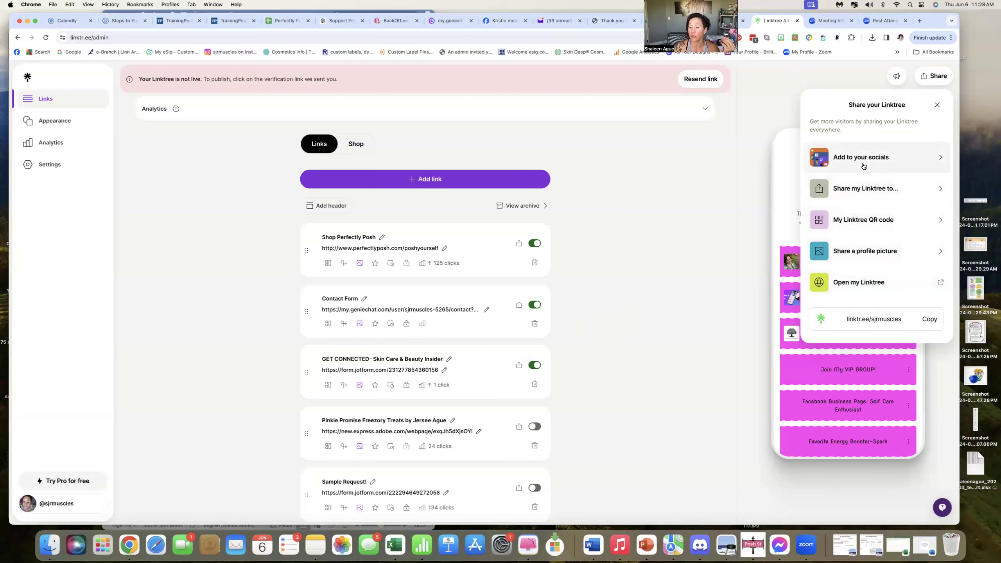
click(766, 82)
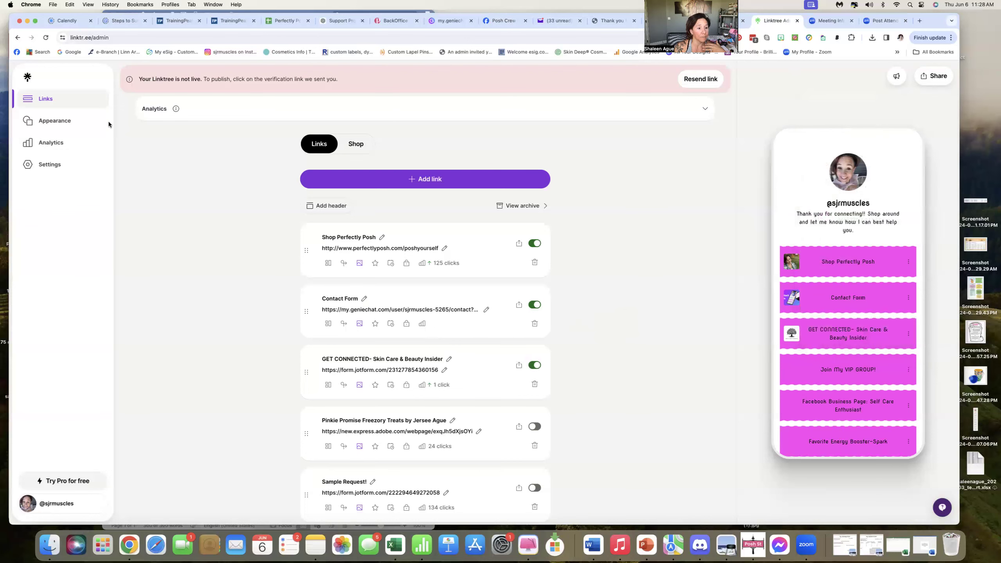
Open the Appearance page and view the profile image upload options without choosing one.
click(58, 126)
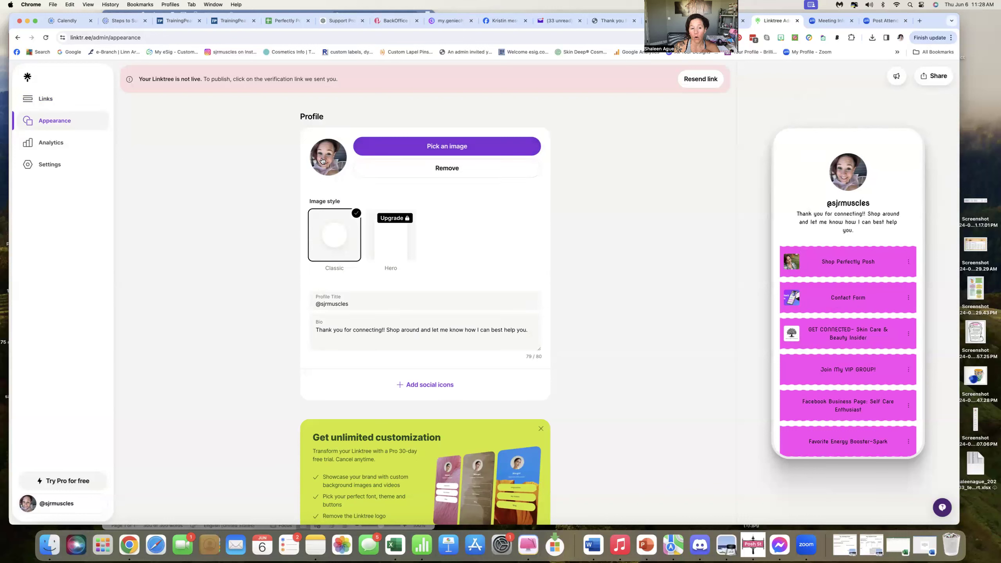
click(408, 152)
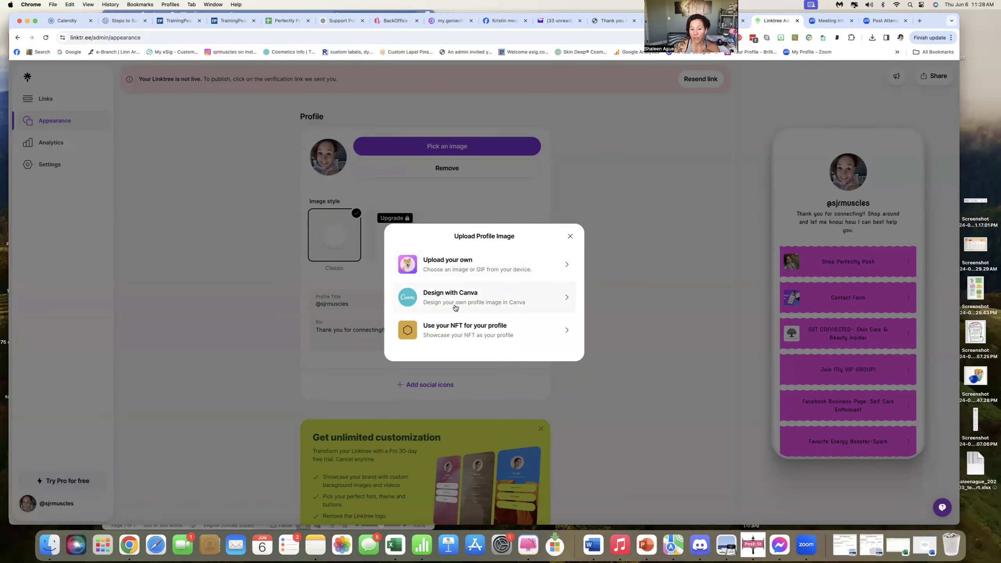
click(570, 236)
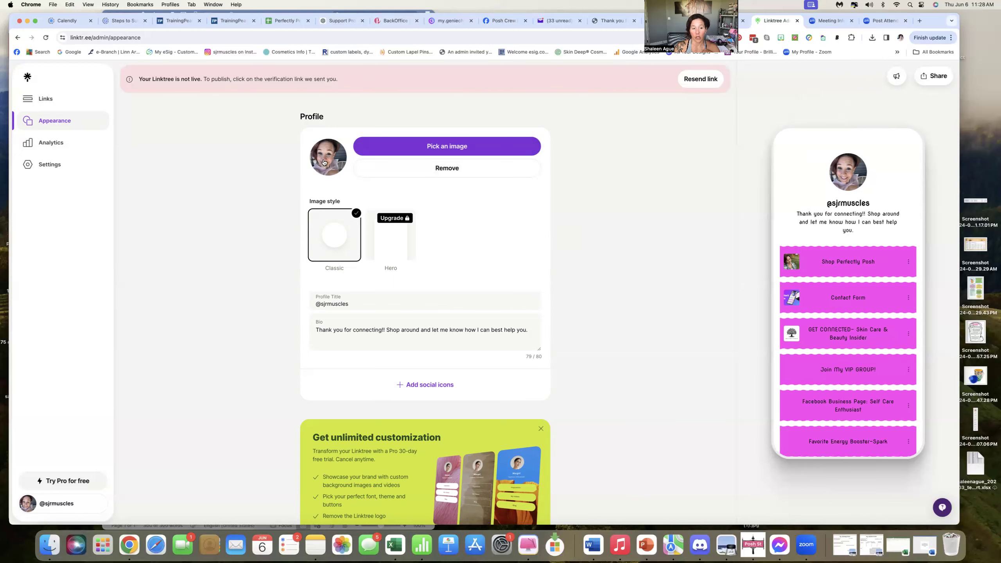
Browse the available themes on the Appearance page.
scroll(436, 252, down, 10)
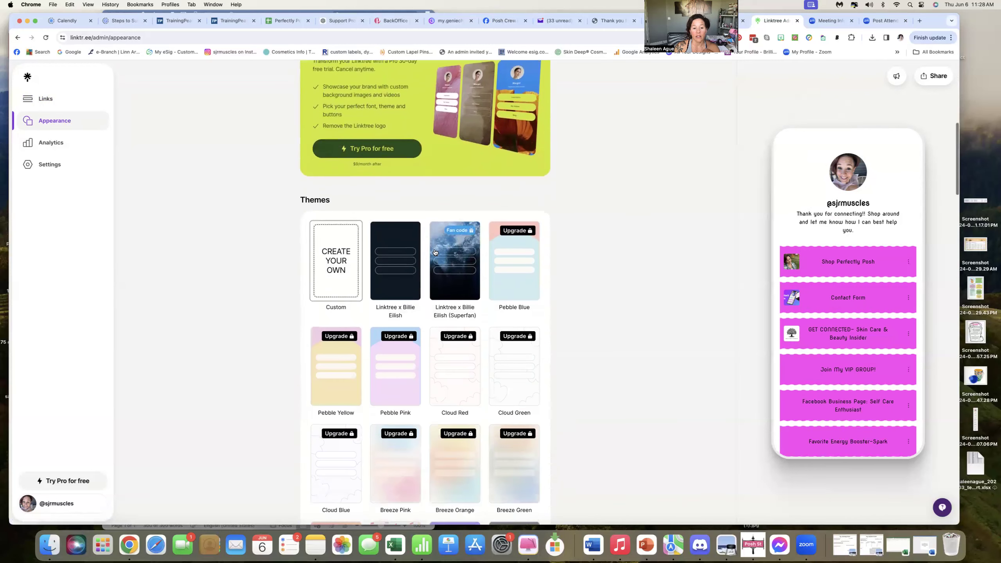
scroll(436, 253, down, 2)
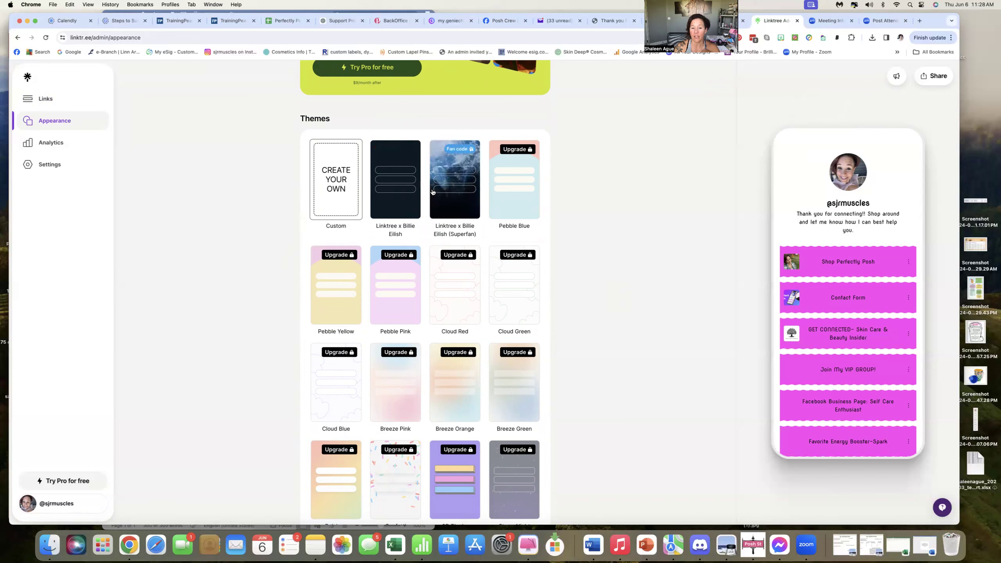
scroll(443, 245, down, 5)
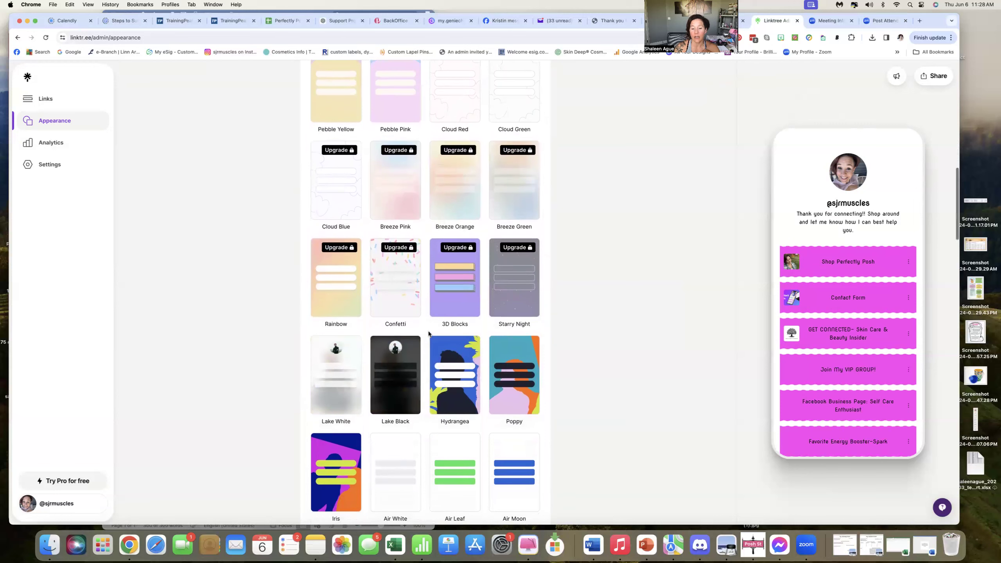
scroll(497, 230, down, 2)
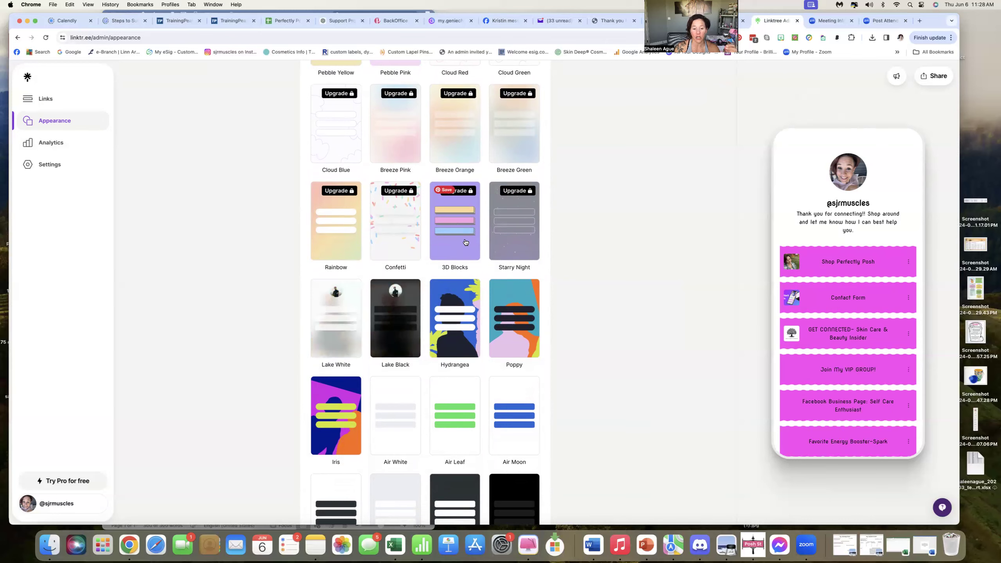
scroll(465, 242, down, 3)
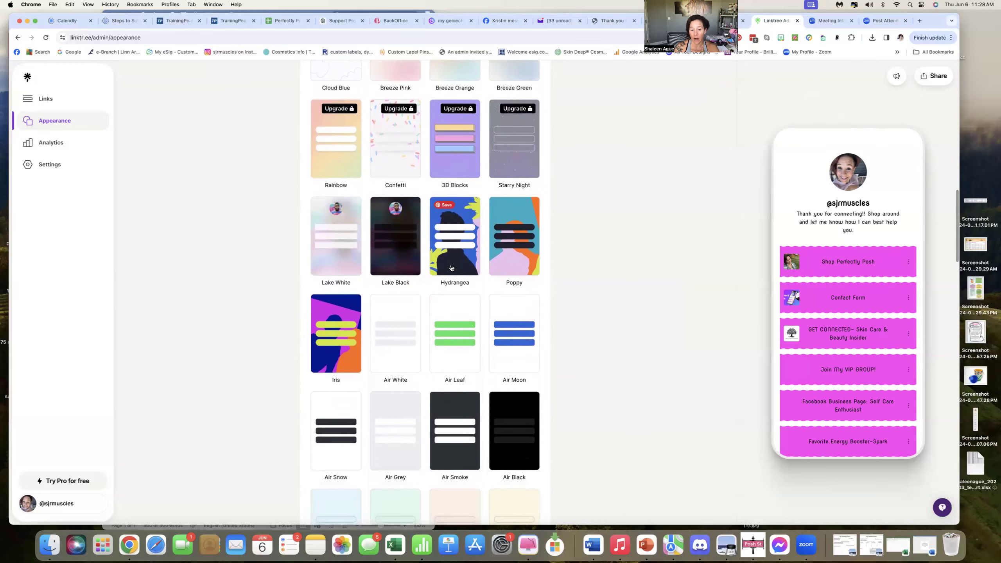
scroll(451, 268, down, 3)
scroll(452, 268, down, 2)
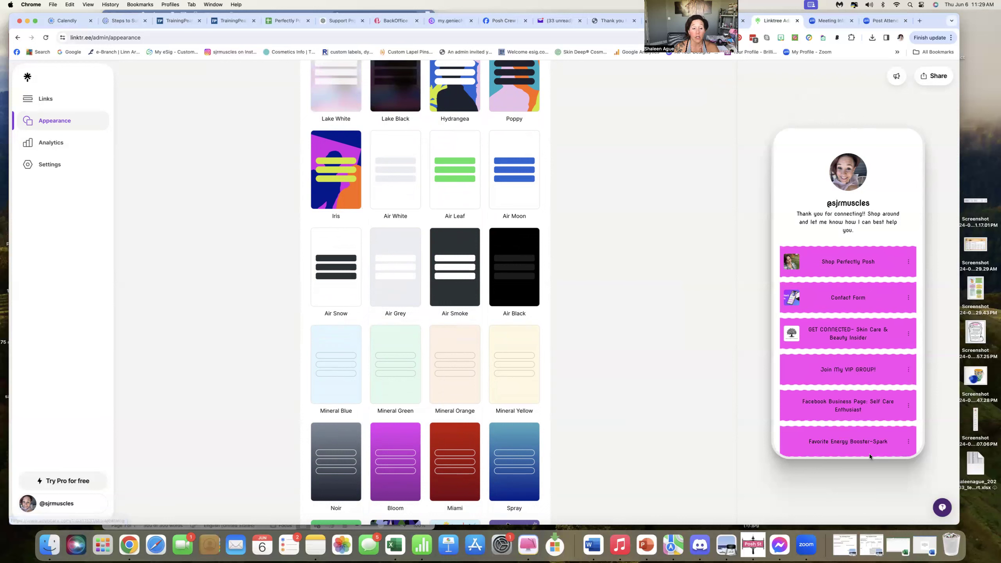
scroll(452, 359, down, 4)
scroll(452, 359, down, 9)
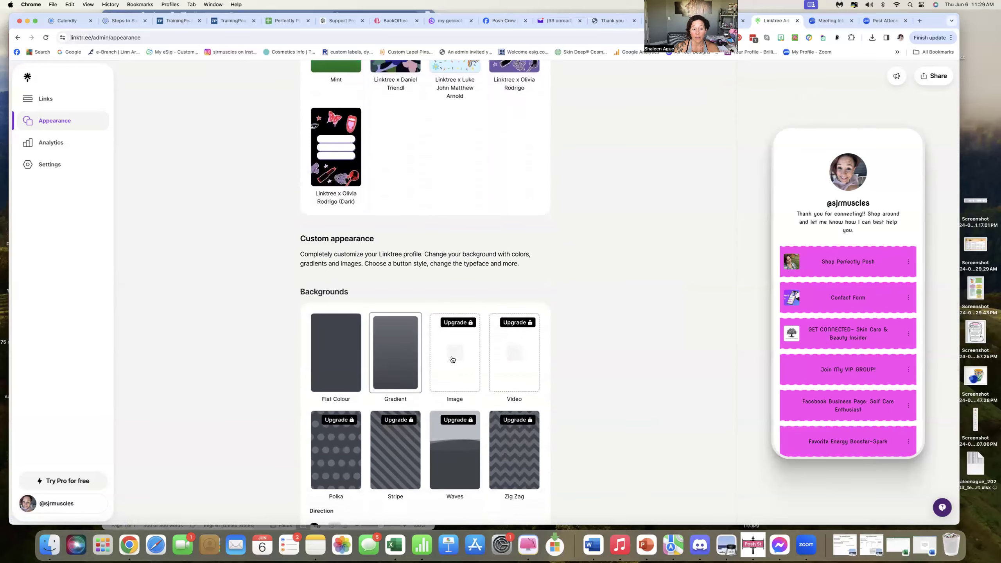
Review the custom appearance settings for backgrounds, buttons, fonts, logo and sharing preview.
scroll(452, 360, down, 1)
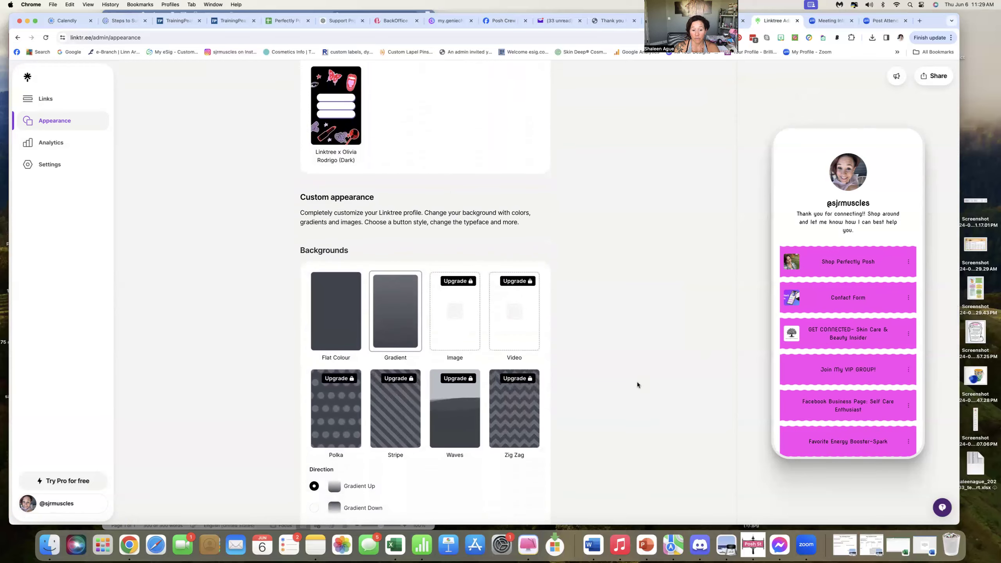
scroll(631, 378, down, 1)
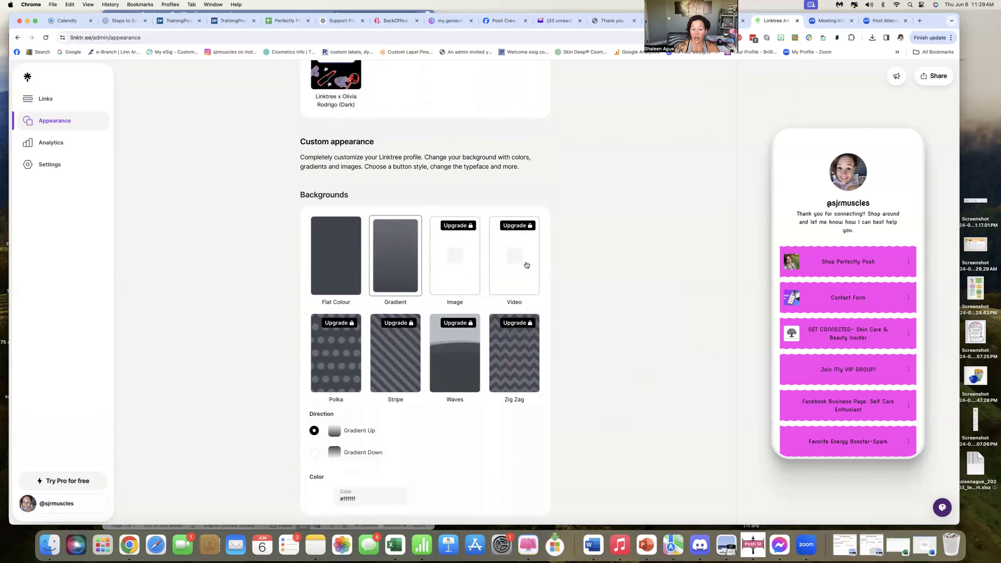
scroll(711, 367, down, 1)
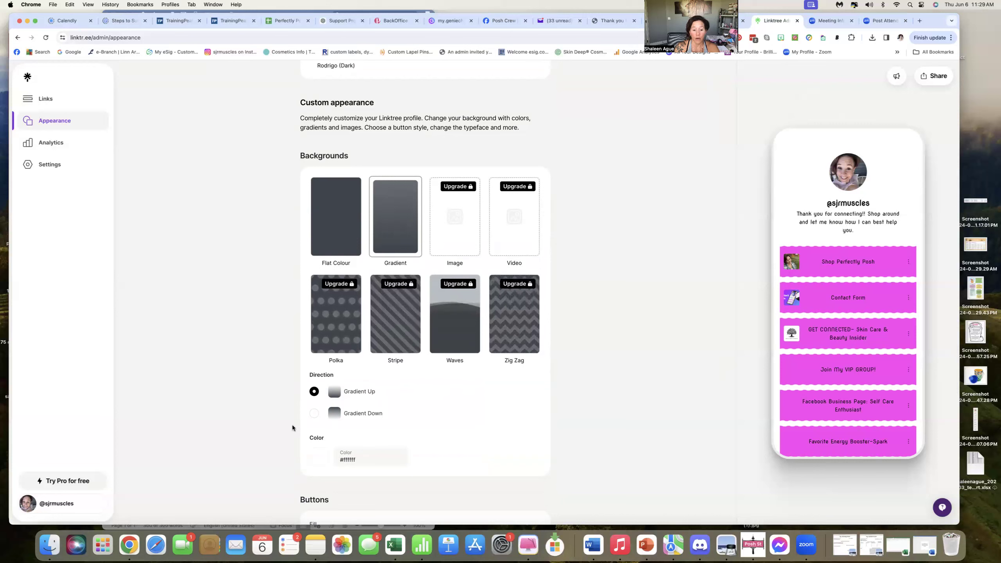
scroll(399, 432, down, 2)
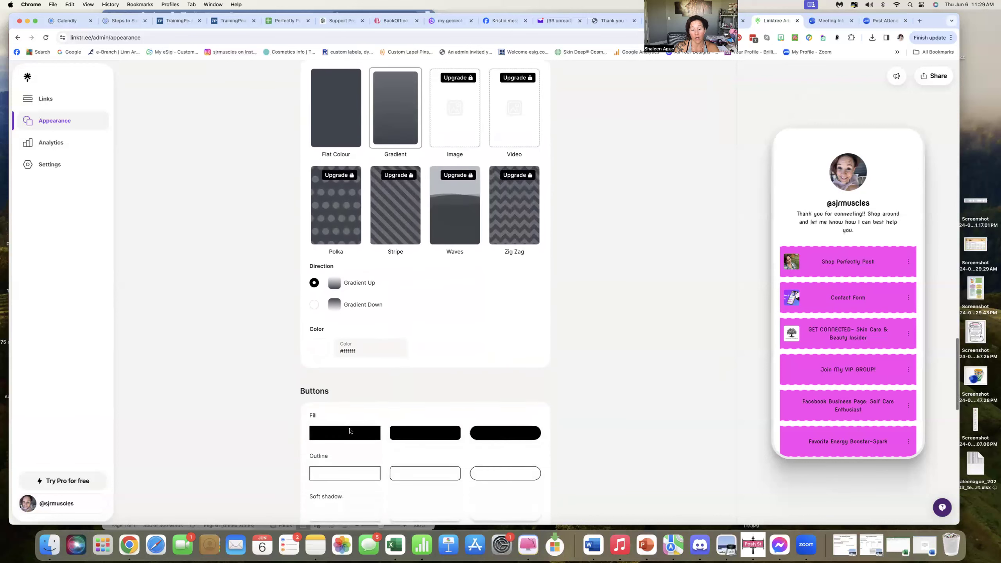
scroll(350, 431, down, 3)
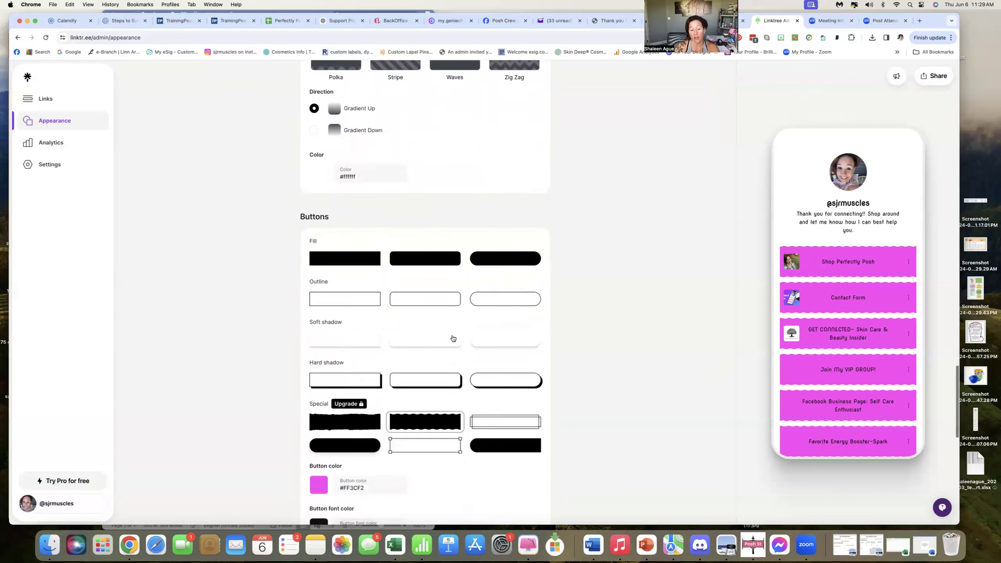
scroll(453, 338, down, 1)
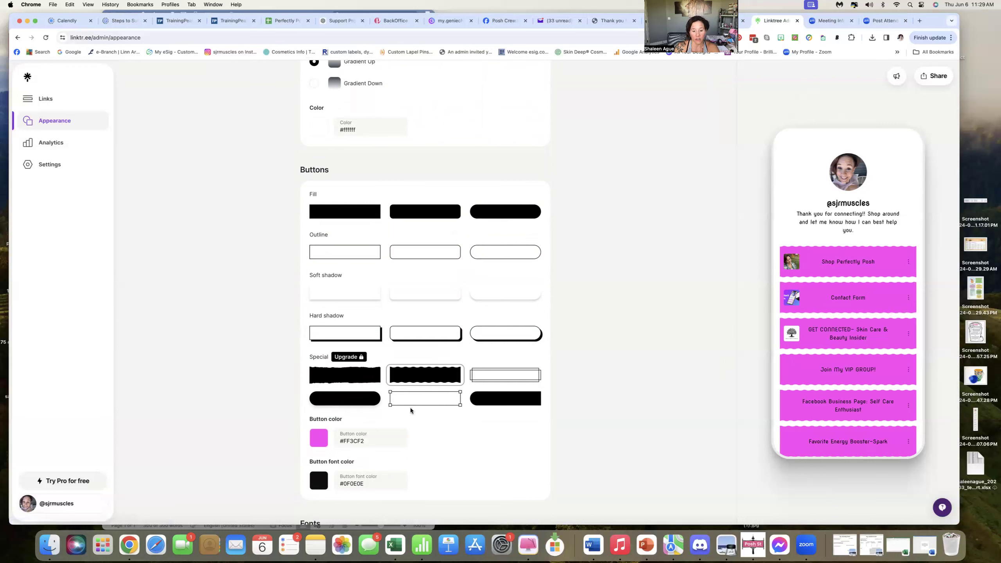
scroll(410, 408, down, 3)
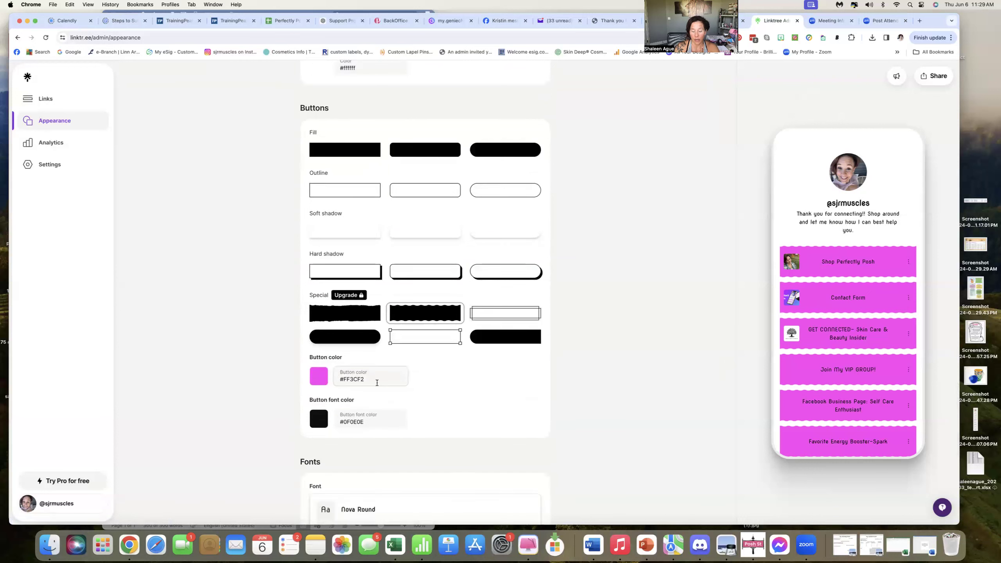
scroll(419, 411, down, 4)
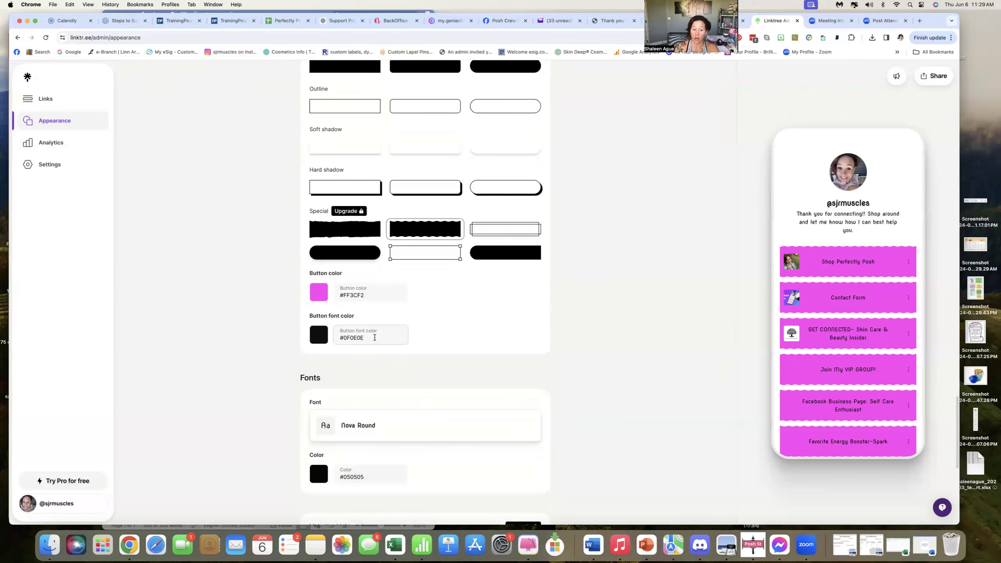
scroll(410, 378, down, 4)
scroll(382, 354, down, 1)
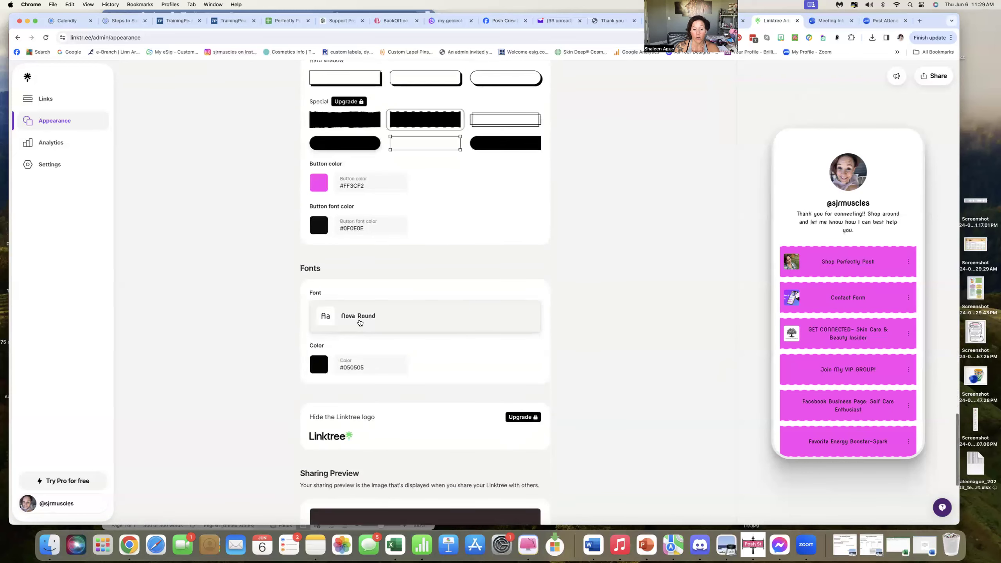
scroll(375, 323, down, 5)
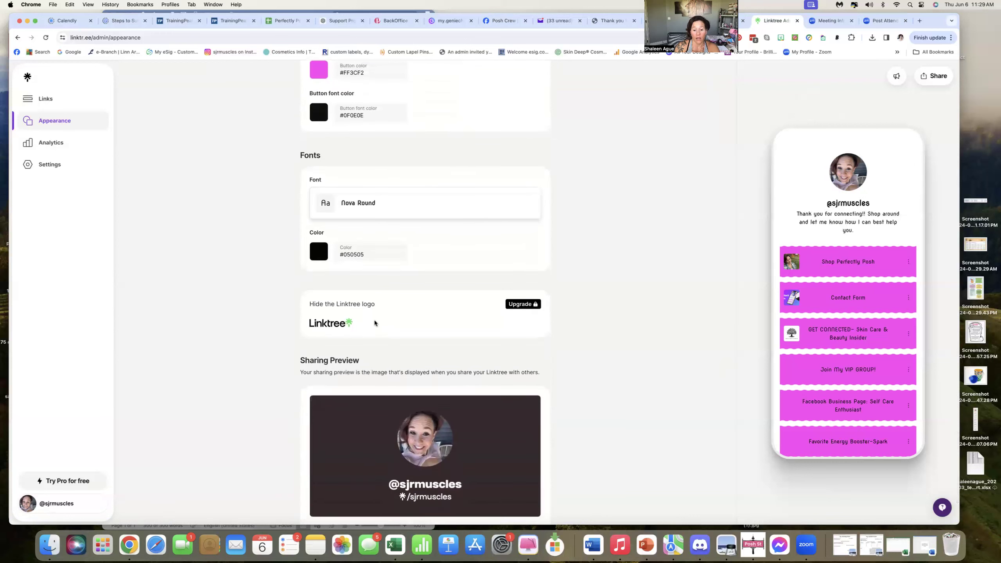
scroll(373, 321, down, 6)
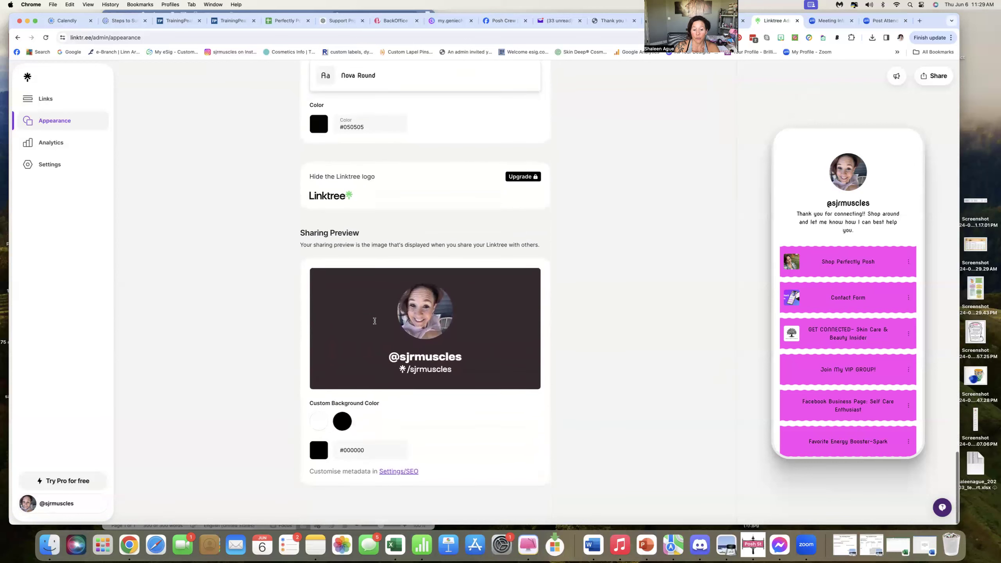
Change the sharing preview's custom background colour, trying white, black and a custom hue.
click(320, 422)
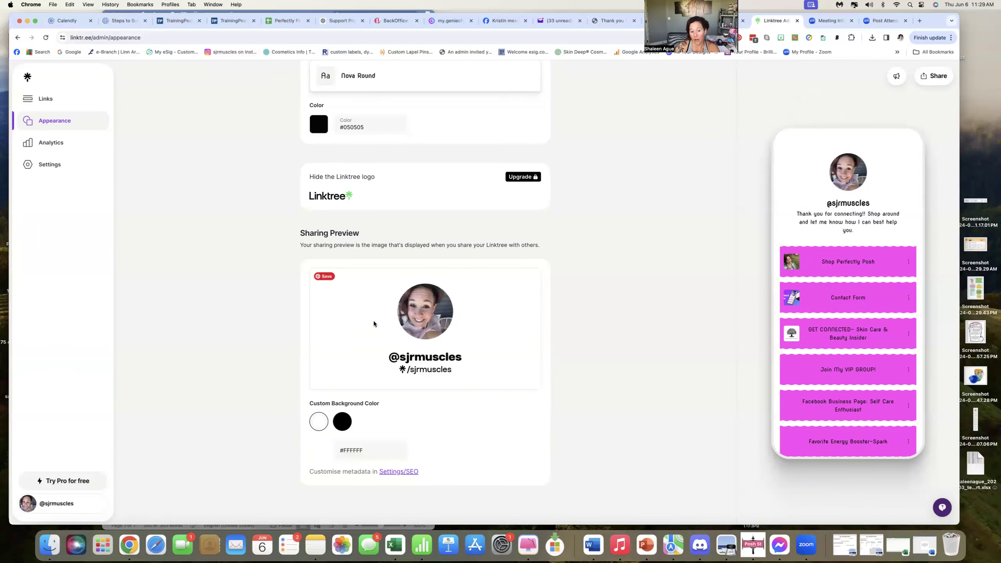
click(341, 422)
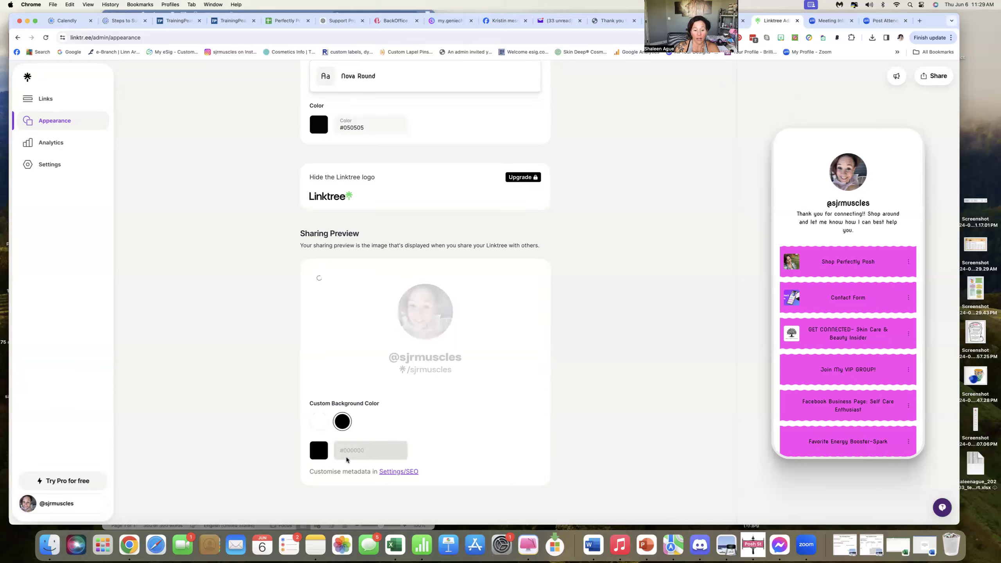
click(322, 452)
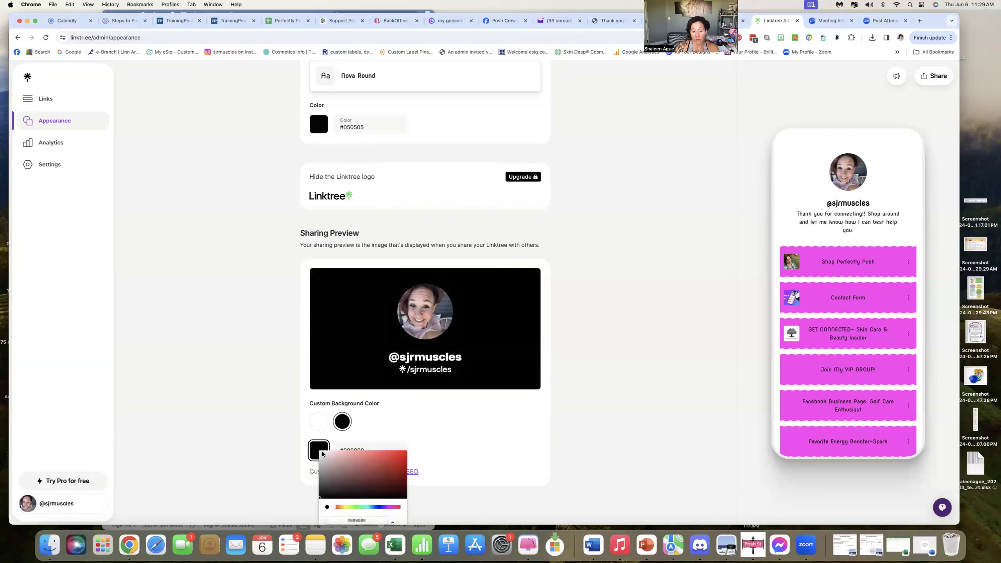
click(389, 508)
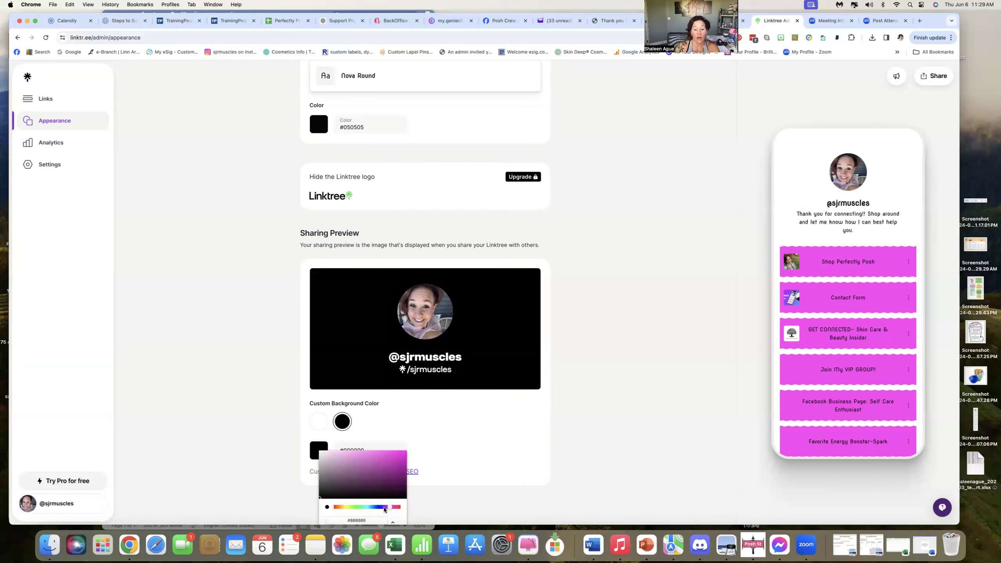
click(582, 397)
scroll(344, 138, up, 10)
scroll(417, 228, up, 15)
scroll(416, 228, up, 15)
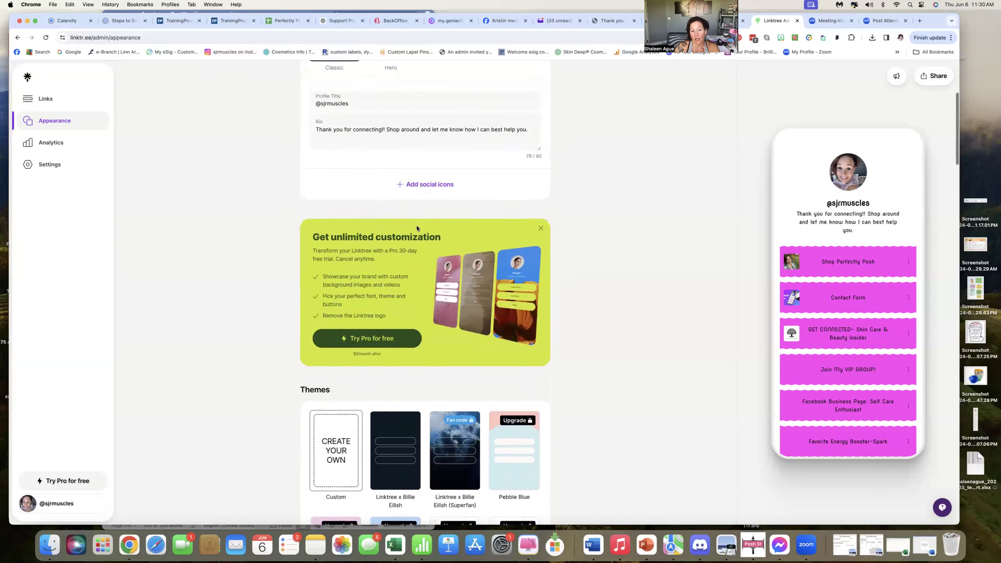
scroll(416, 225, up, 5)
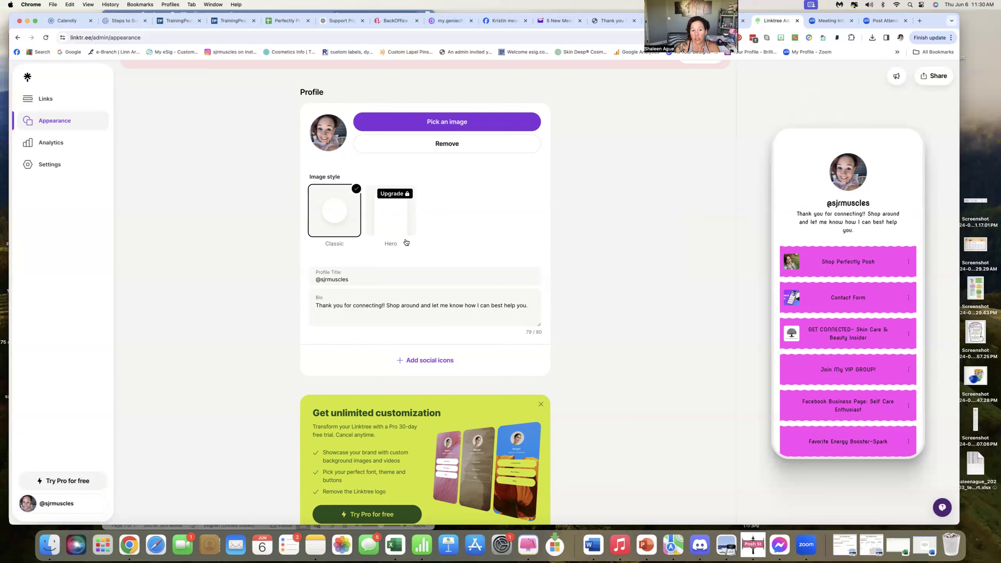
click(354, 277)
key(BackSpace)
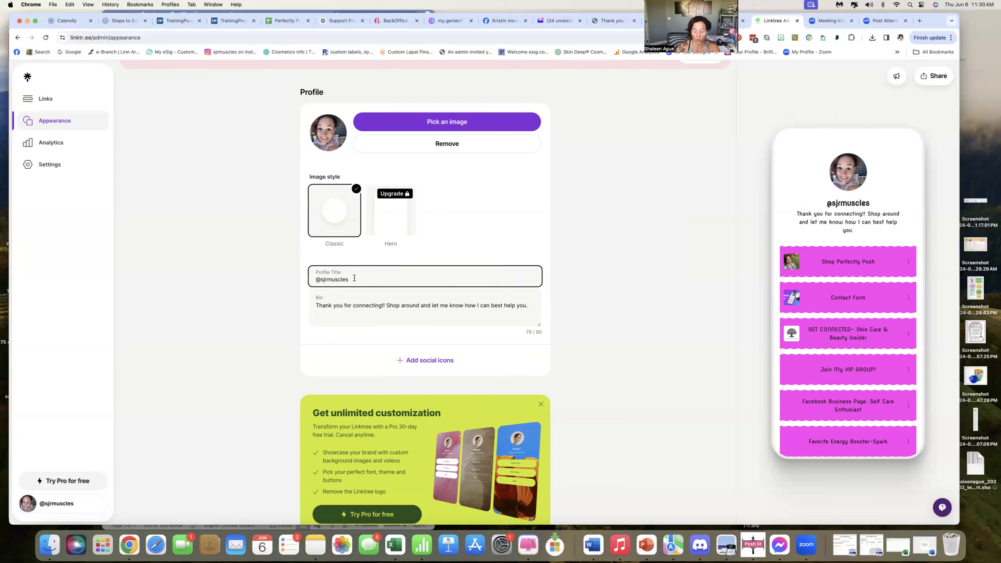
key(BackSpace)
key(BackSpace)
key(BackSpace)
key(BackSpace)
key(BackSpace)
key(BackSpace)
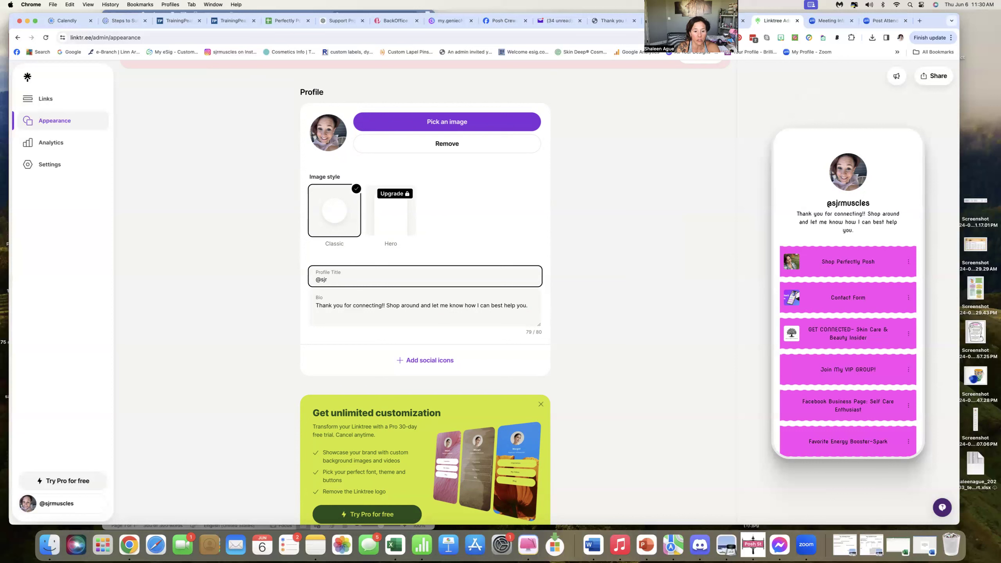
text(PoshYourself)
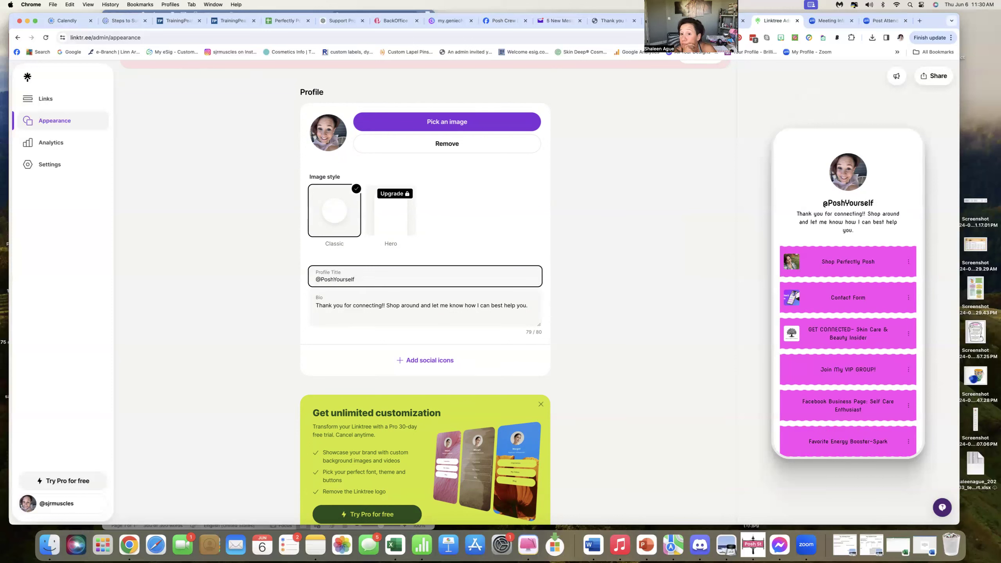
key(BackSpace)
key(BackSpace)
key(BackSpace)
key(BackSpace)
key(BackSpace)
key(BackSpace)
key(BackSpace)
key(BackSpace)
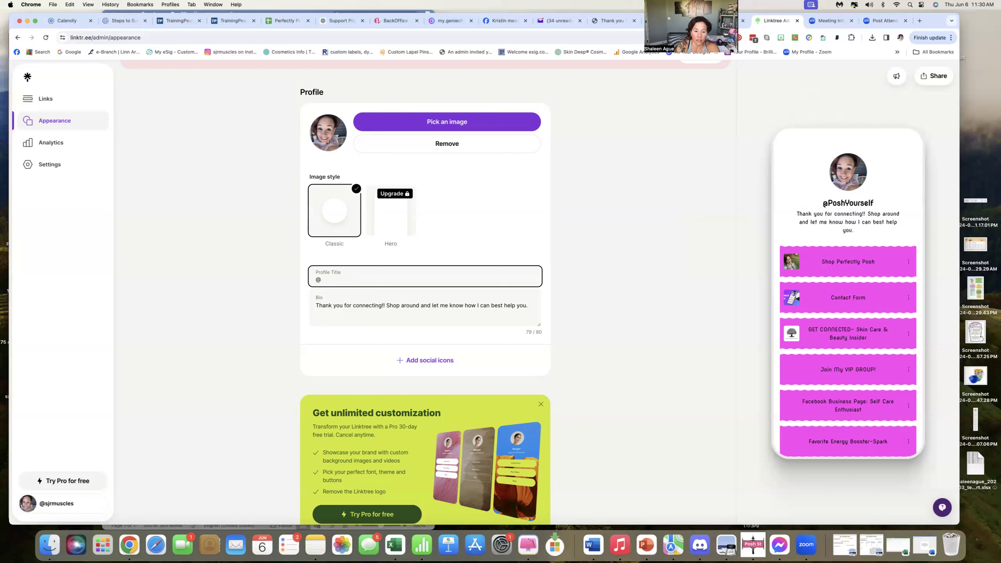
text(sjrmuscles)
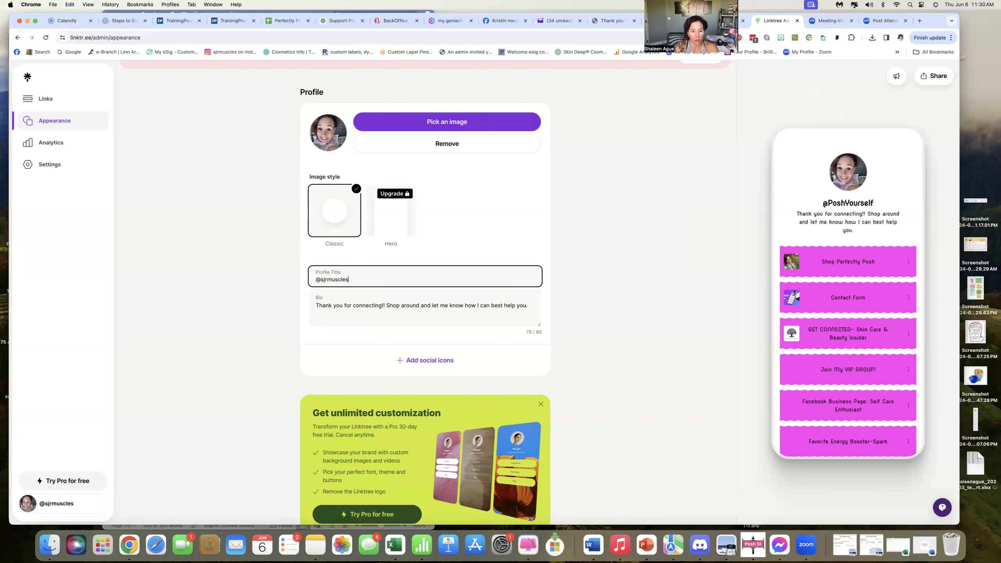
click(634, 303)
click(389, 279)
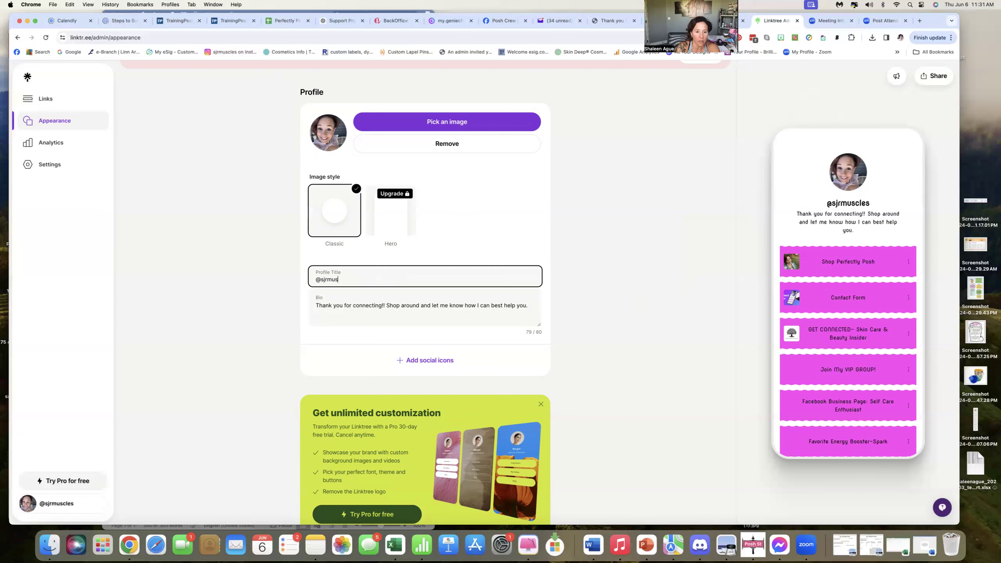
text(PoshYourself)
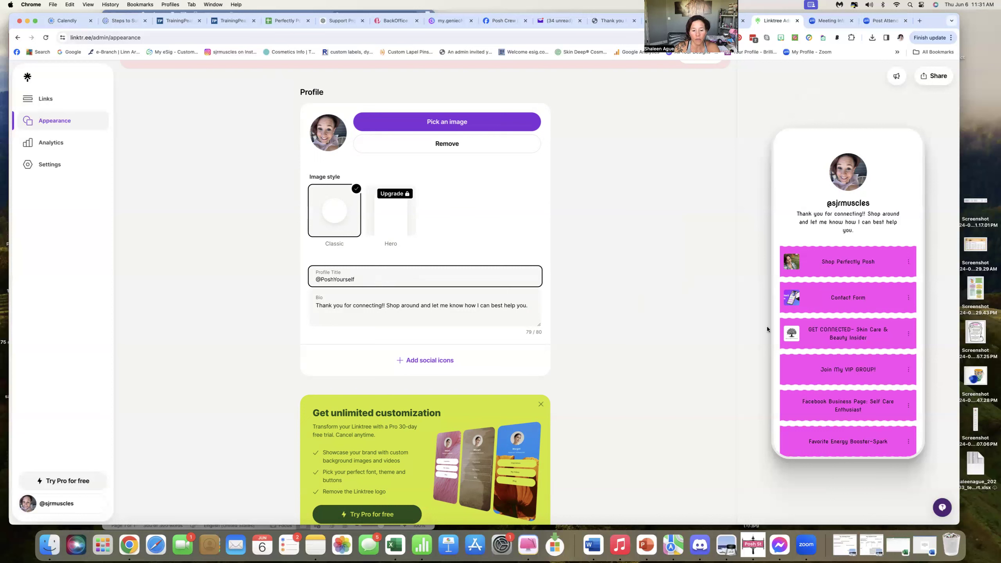
click(775, 367)
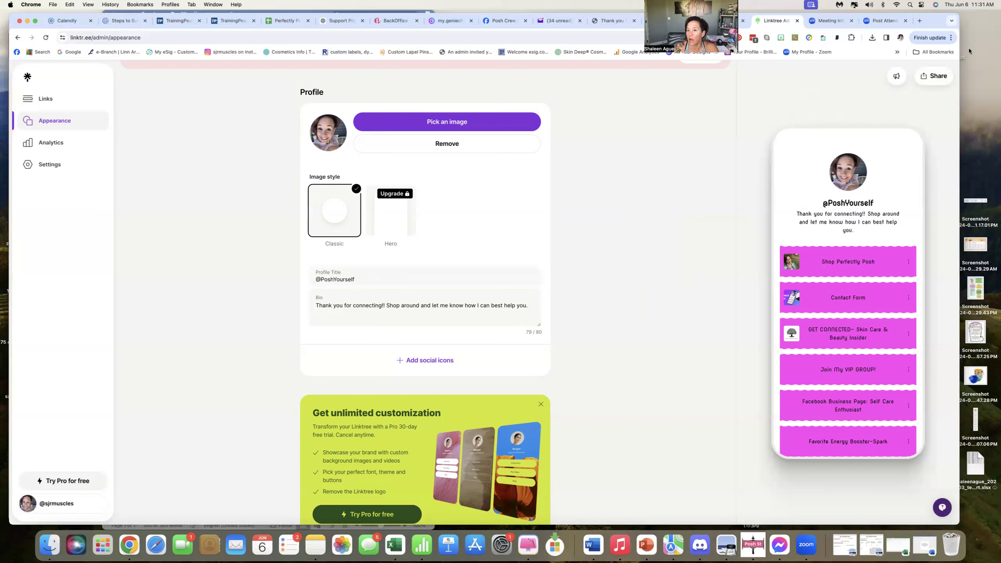
Copy the Linktree URL from the share panel and close it.
click(933, 76)
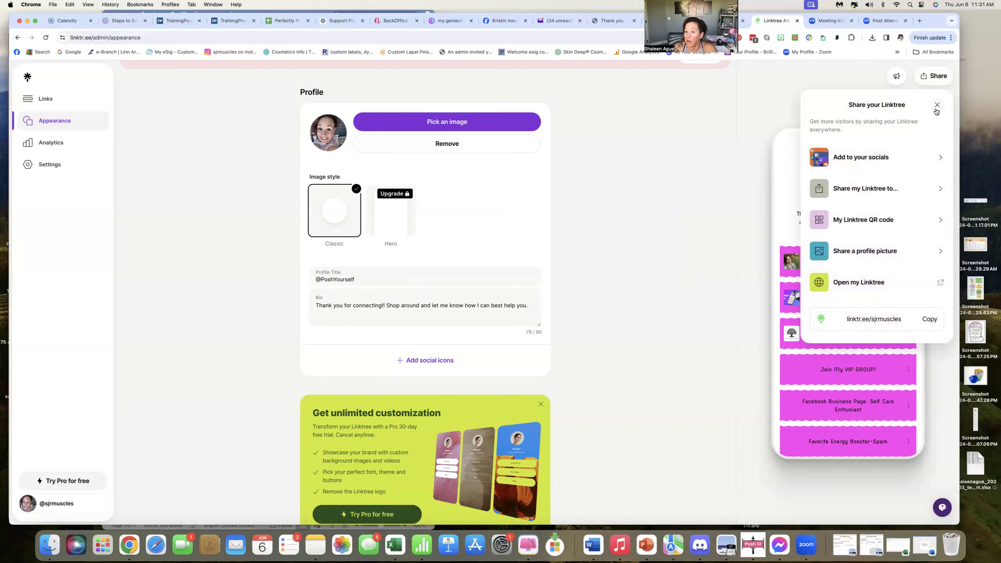
click(889, 321)
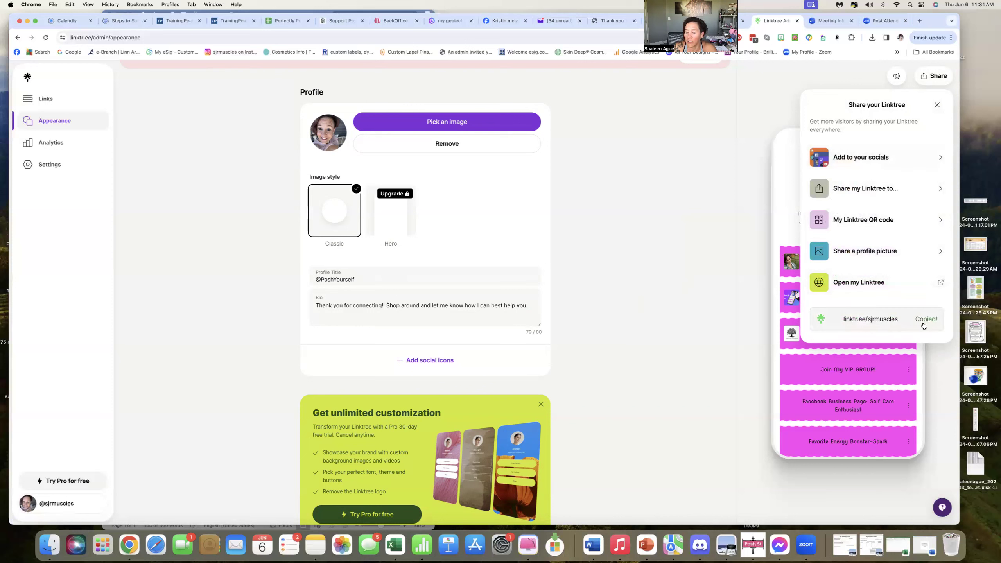
click(672, 288)
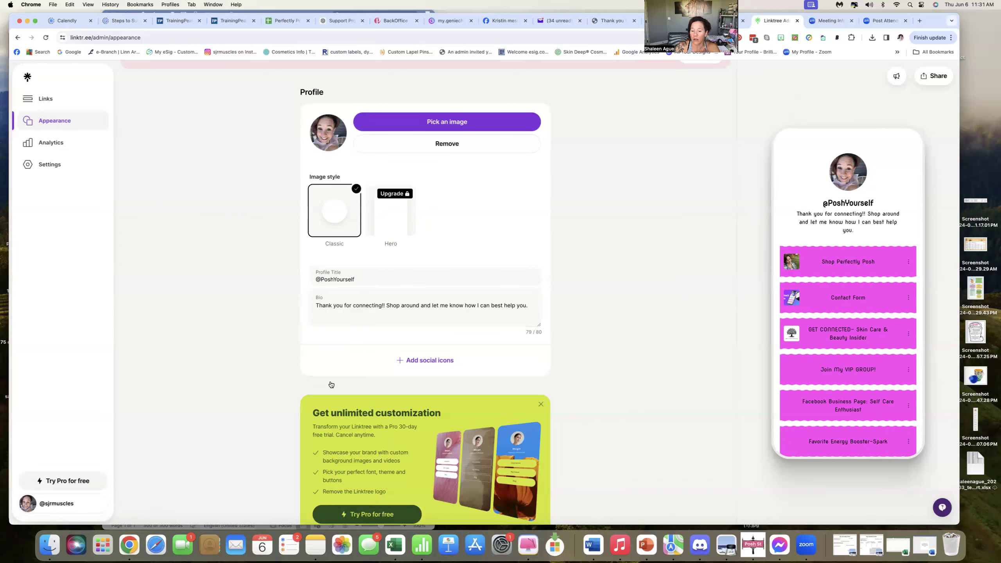
Open the Analytics page.
scroll(421, 353, down, 5)
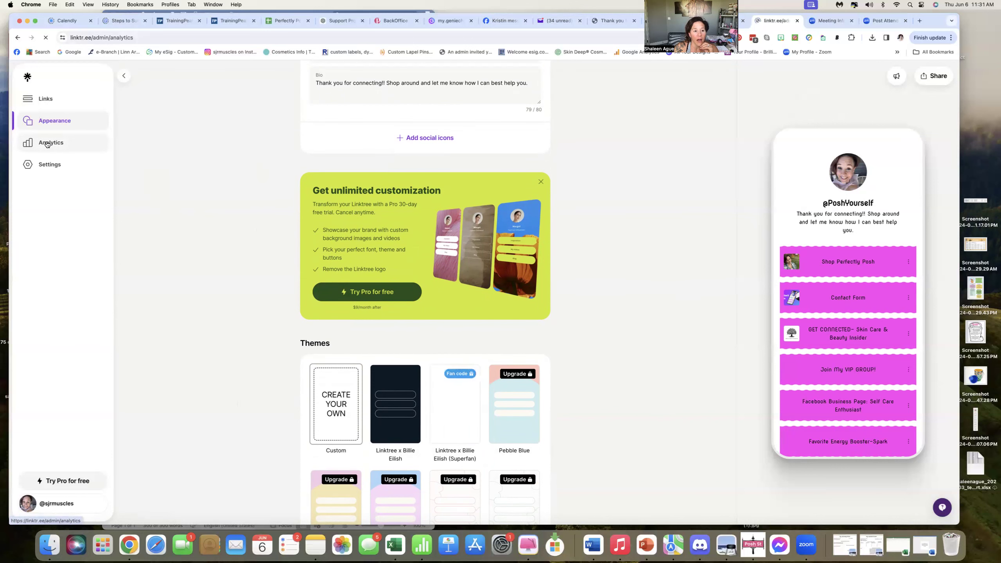
click(47, 143)
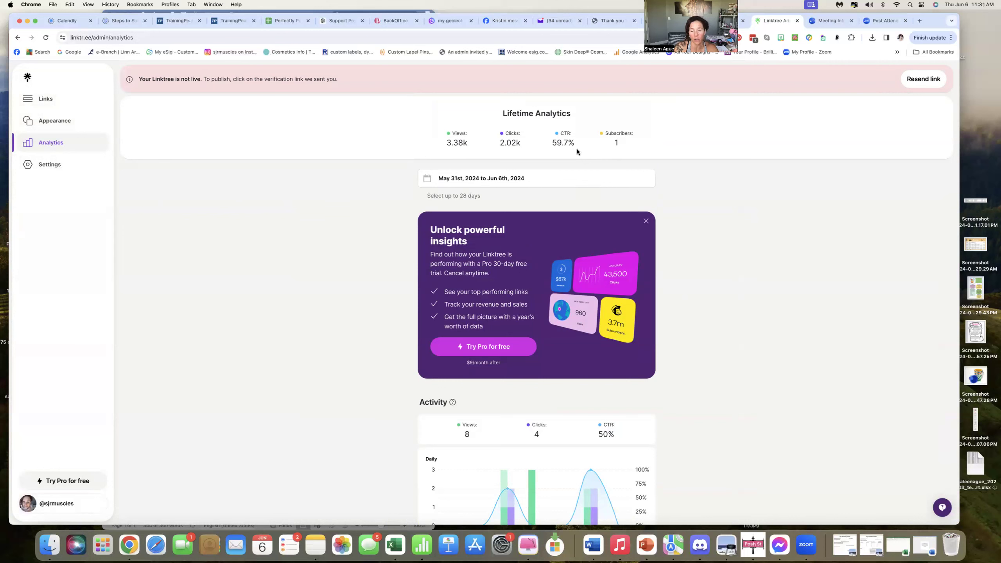
Return to the Links page and view its Shop tab before switching back to Links.
click(50, 101)
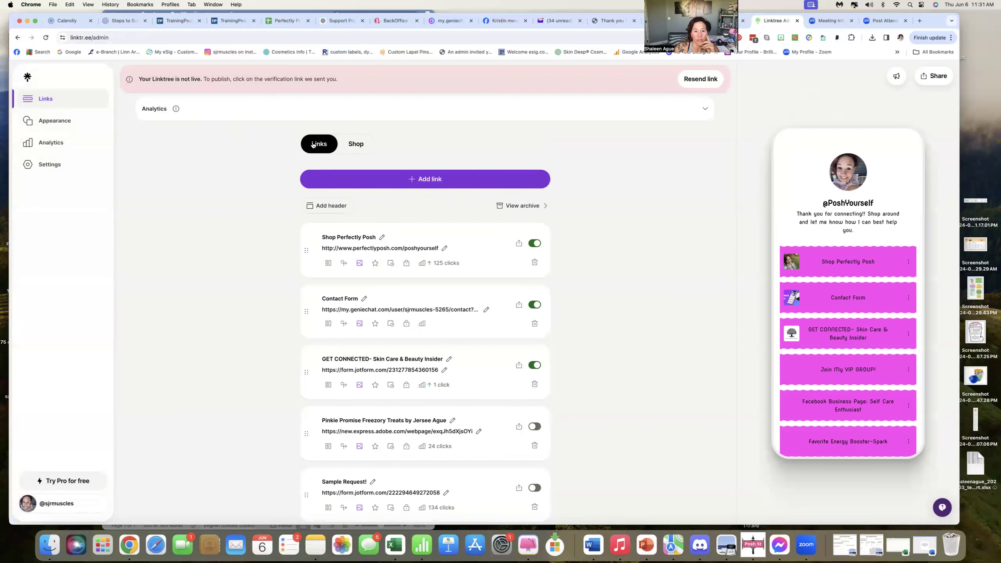
click(356, 144)
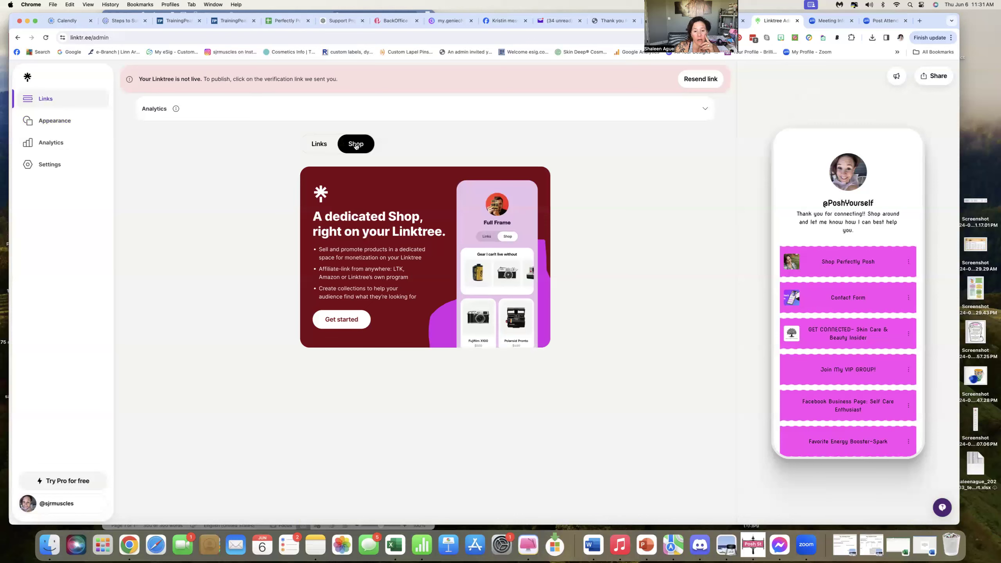
click(321, 146)
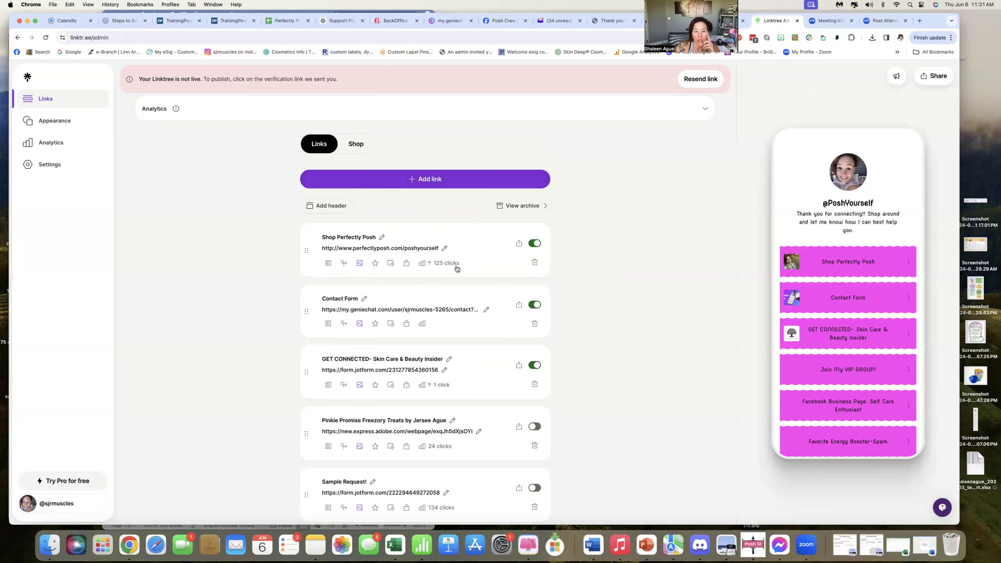
Toggle the Shop Perfectly Posh link off and back on.
scroll(453, 266, down, 5)
scroll(455, 270, up, 4)
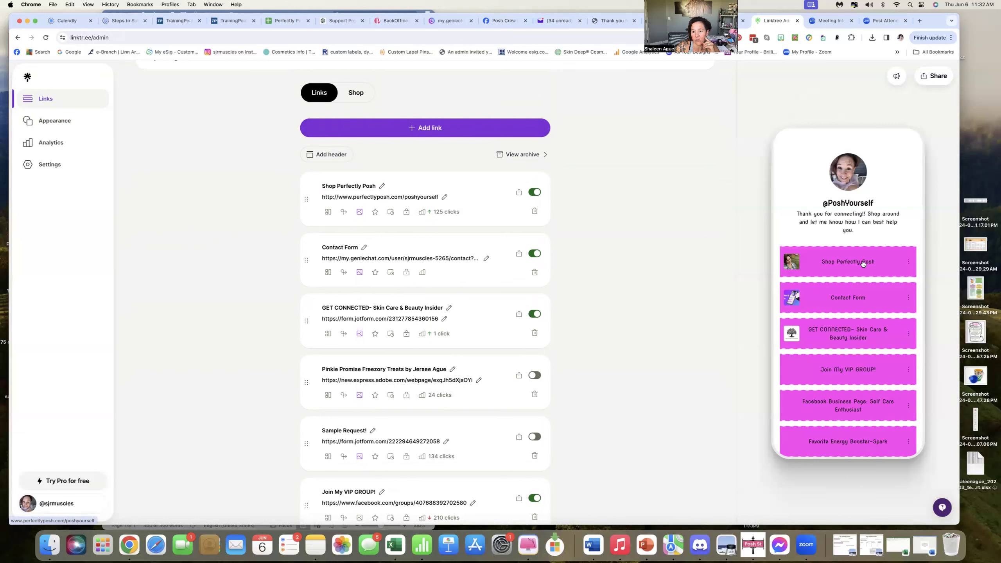
click(532, 195)
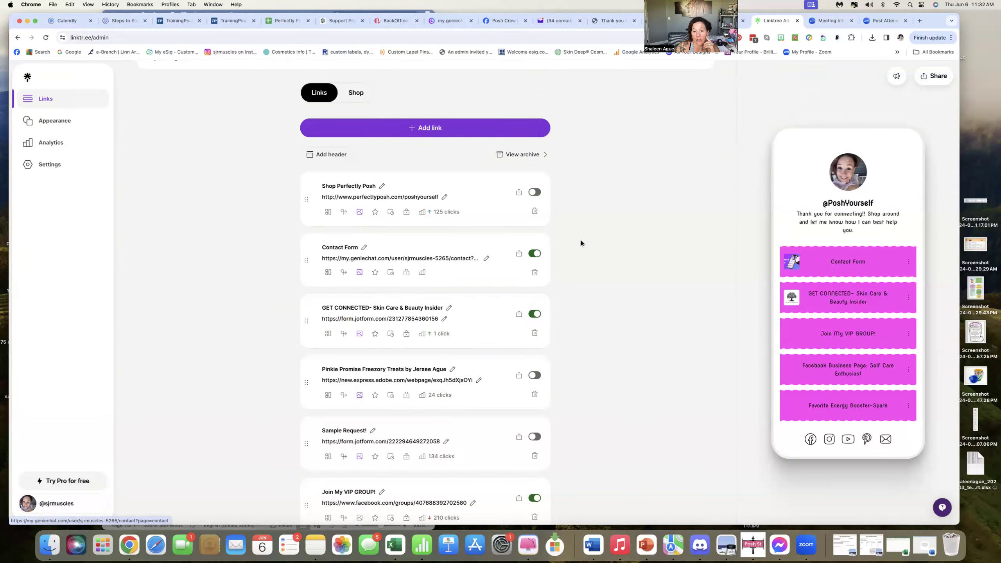
click(536, 193)
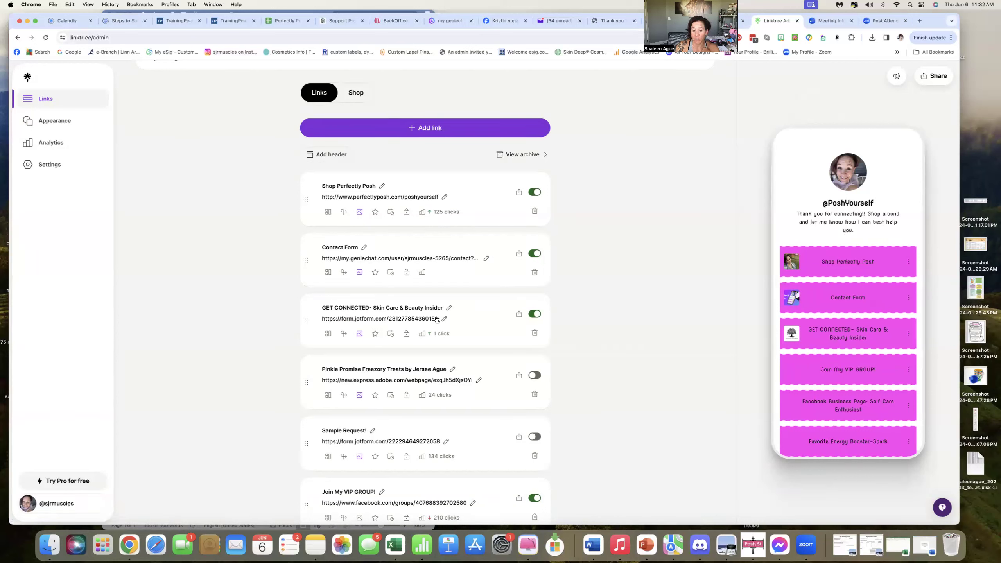
Scroll through the list of links to review them.
scroll(434, 324, down, 4)
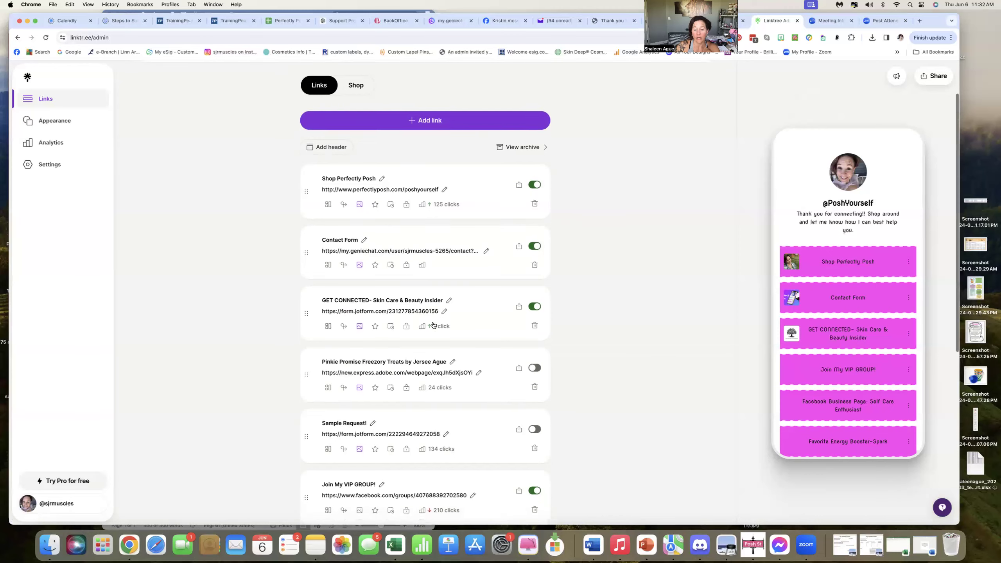
scroll(386, 363, down, 2)
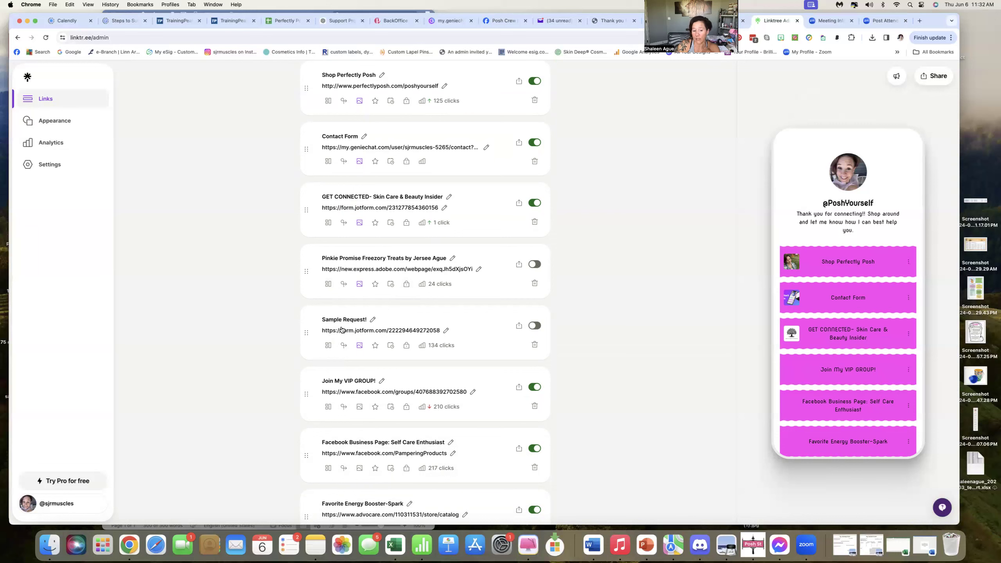
scroll(341, 330, down, 2)
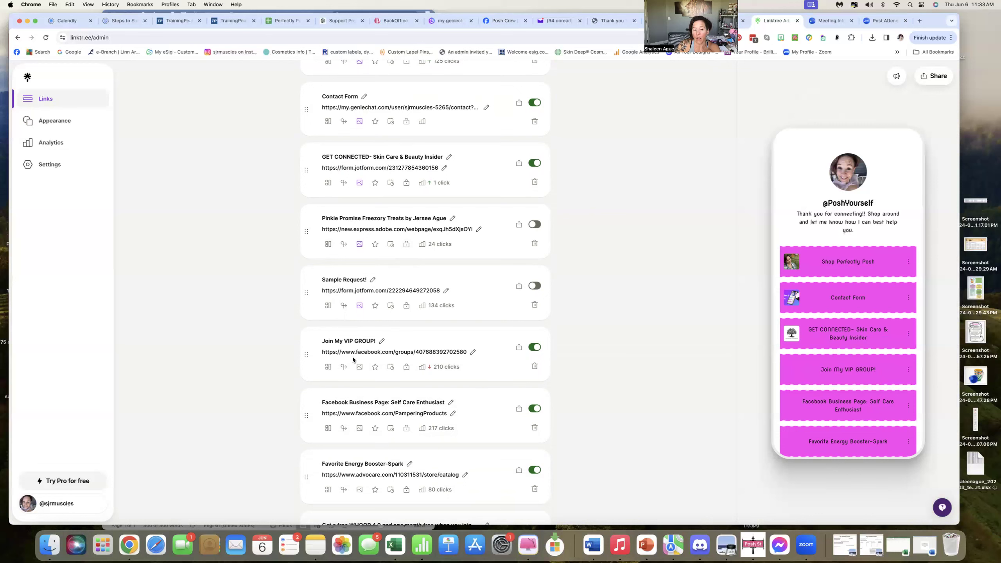
scroll(445, 369, down, 2)
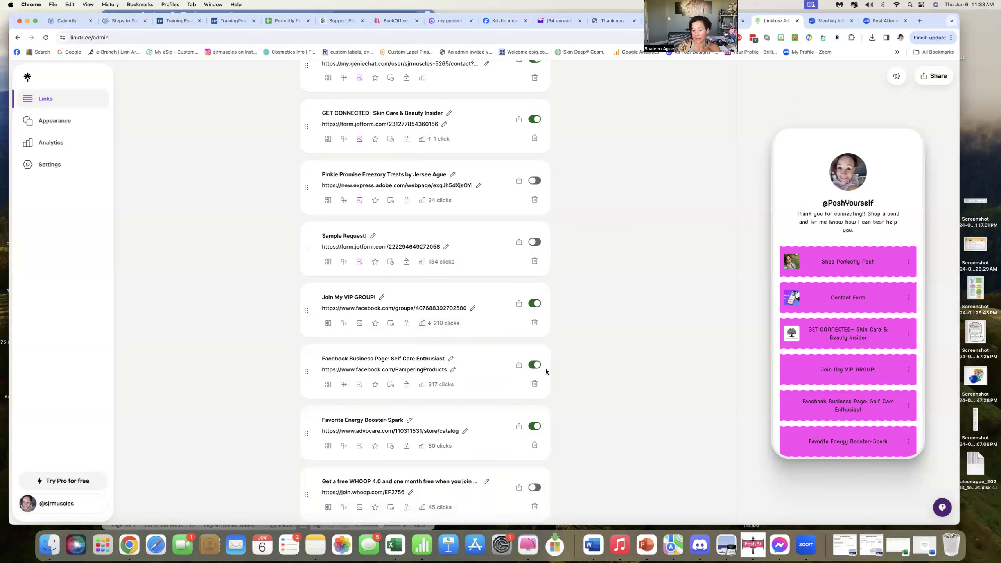
scroll(530, 371, down, 3)
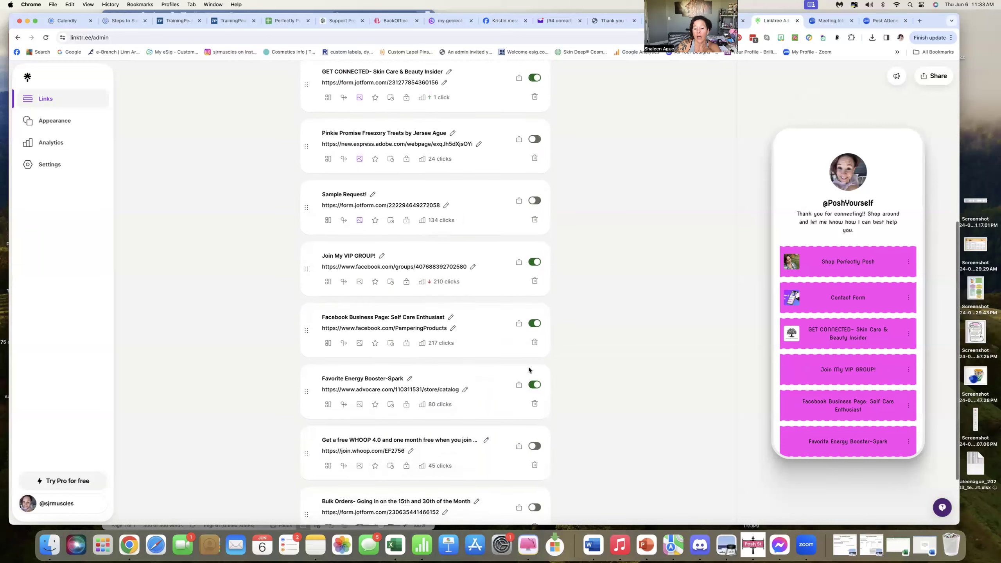
scroll(833, 419, down, 3)
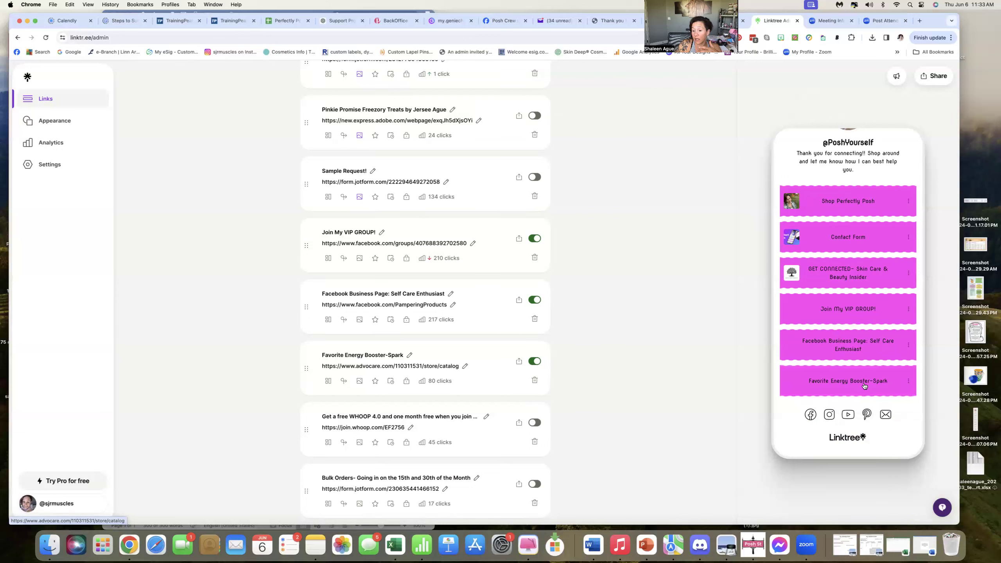
scroll(460, 357, down, 2)
Toggle the Bulk Orders link on and back off.
scroll(460, 357, down, 2)
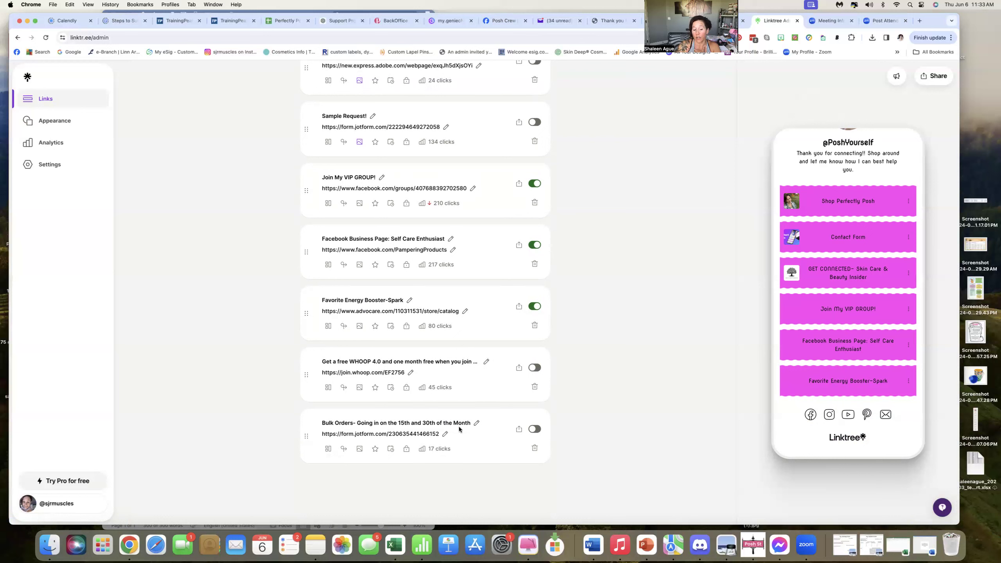
click(534, 429)
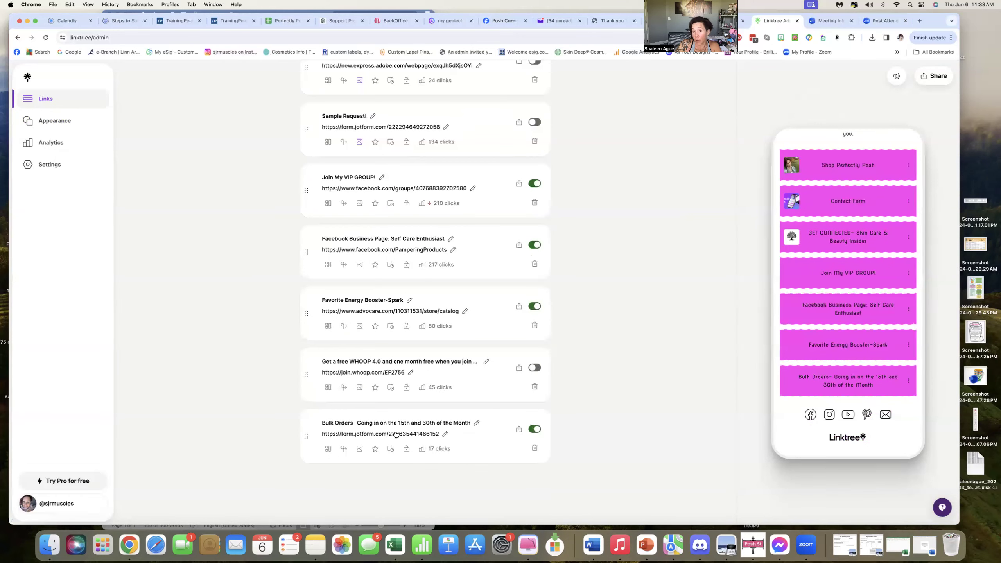
click(535, 429)
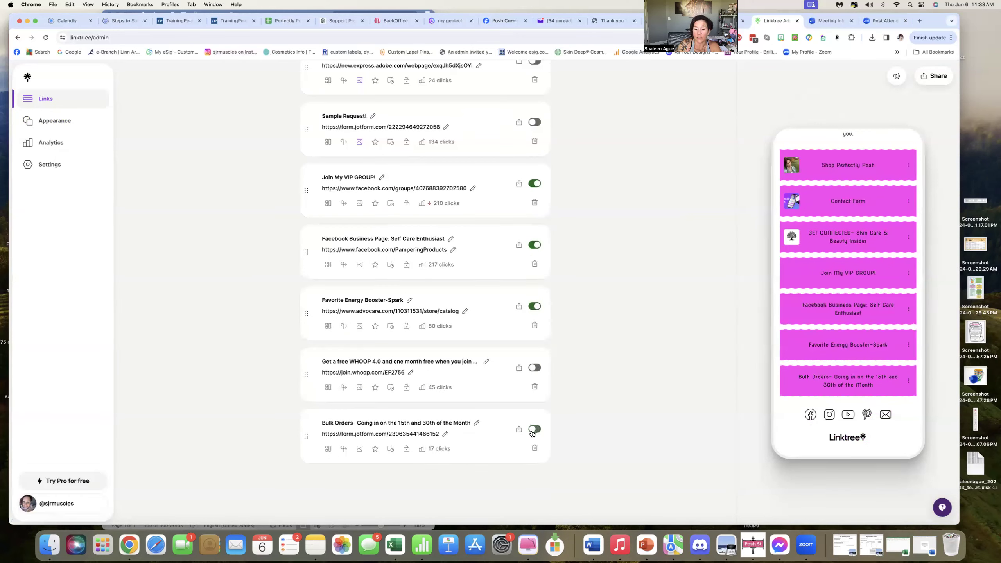
scroll(461, 344, up, 6)
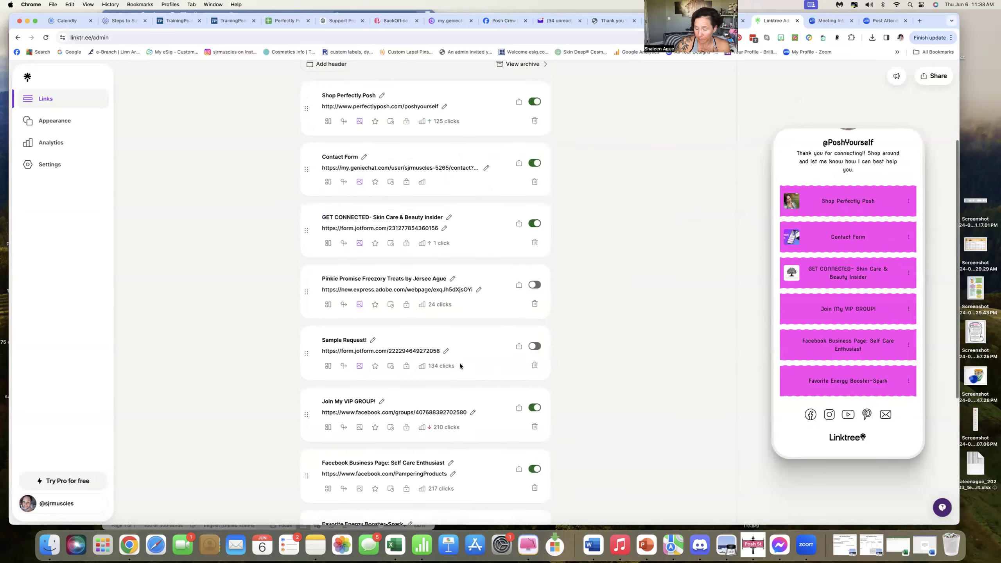
scroll(457, 374, up, 3)
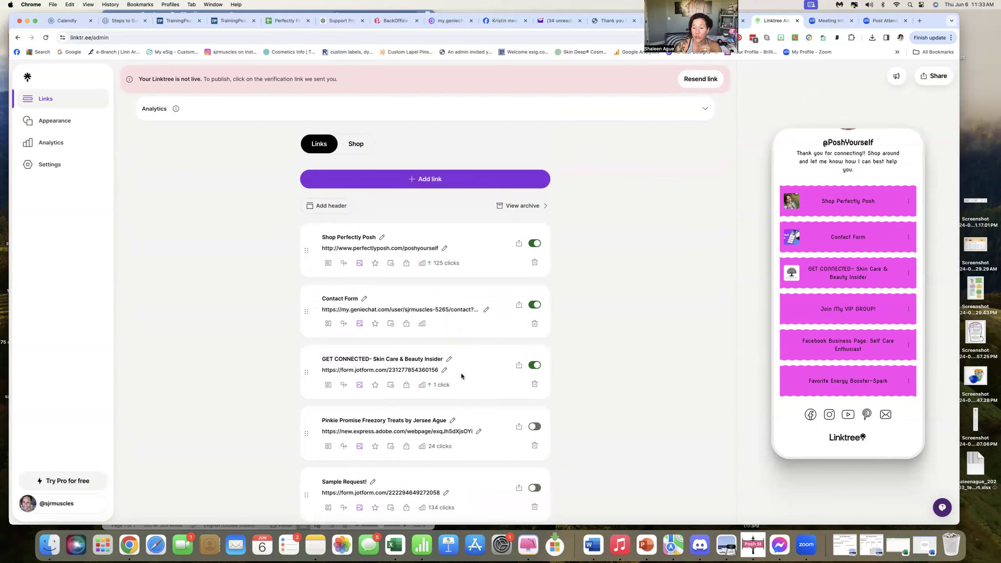
scroll(461, 377, up, 1)
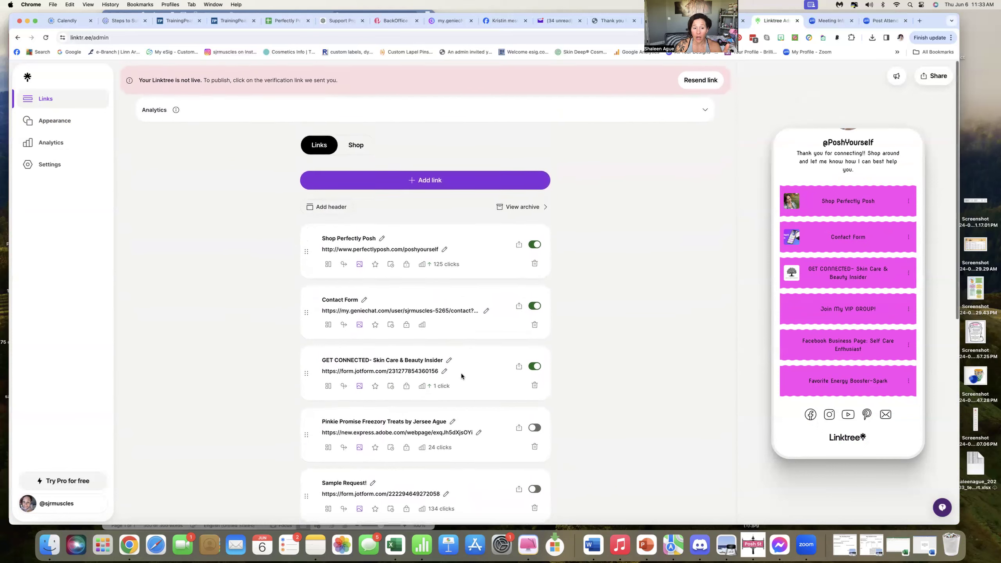
click(413, 182)
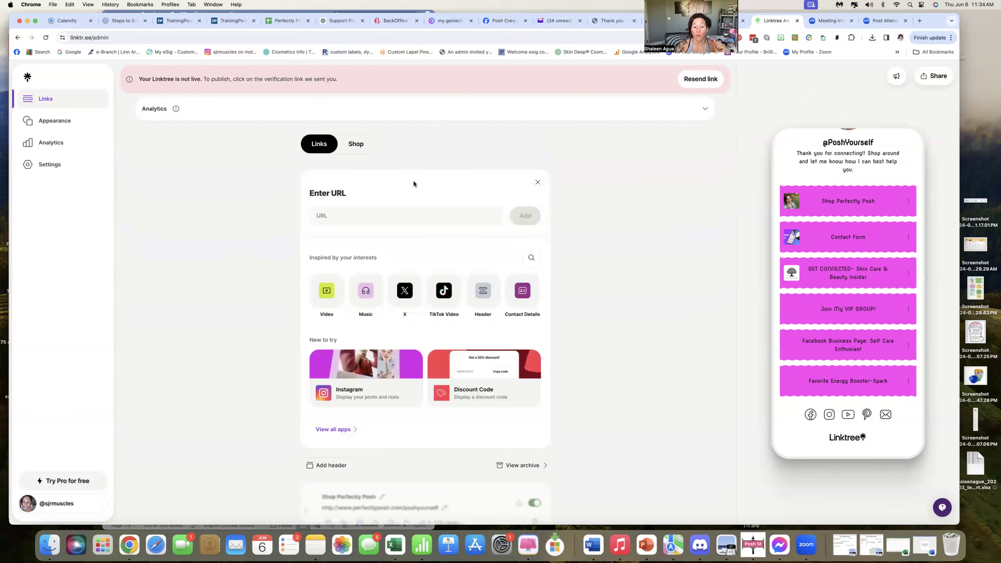
click(323, 216)
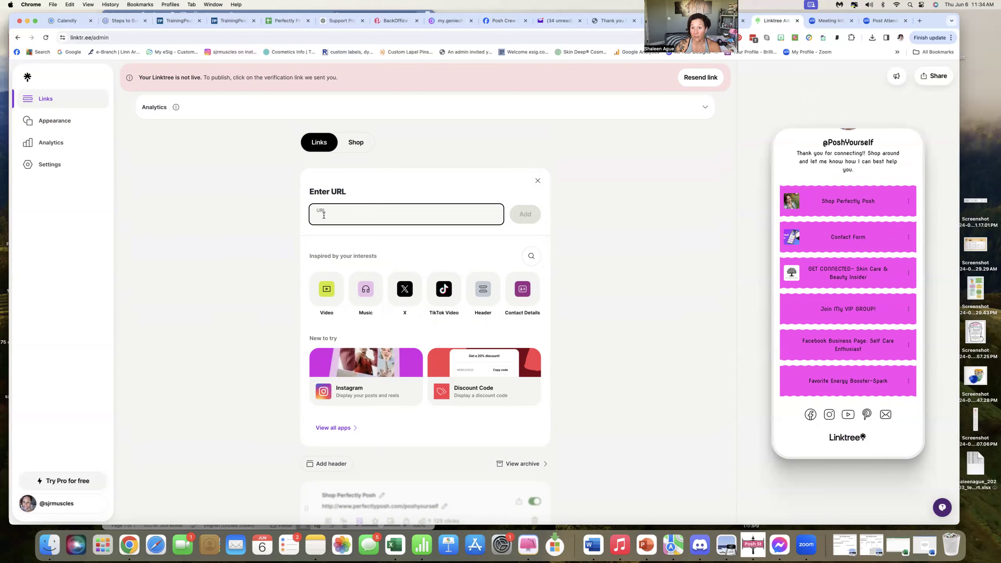
text(www.perfectlyposh.com/po)
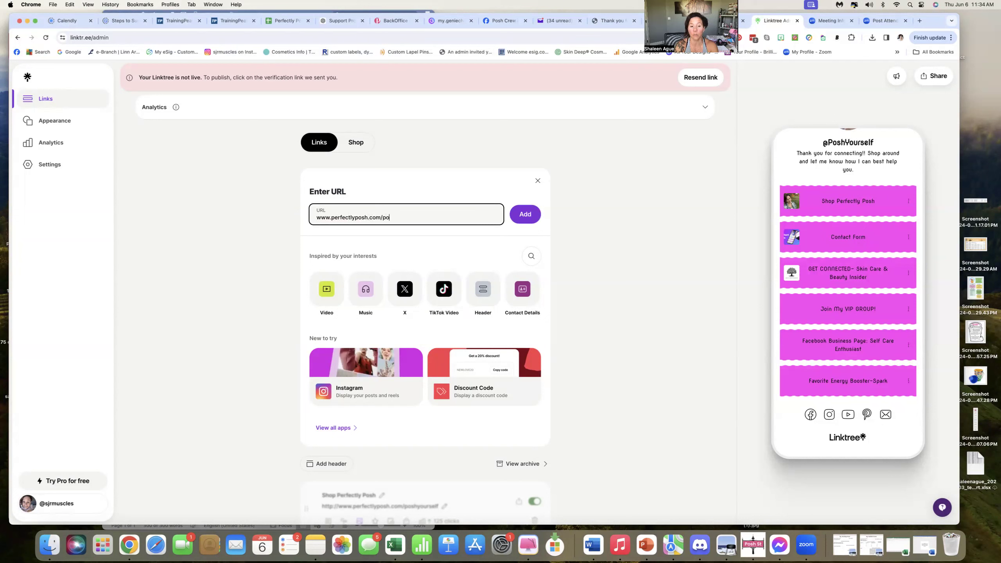
text(shyourself)
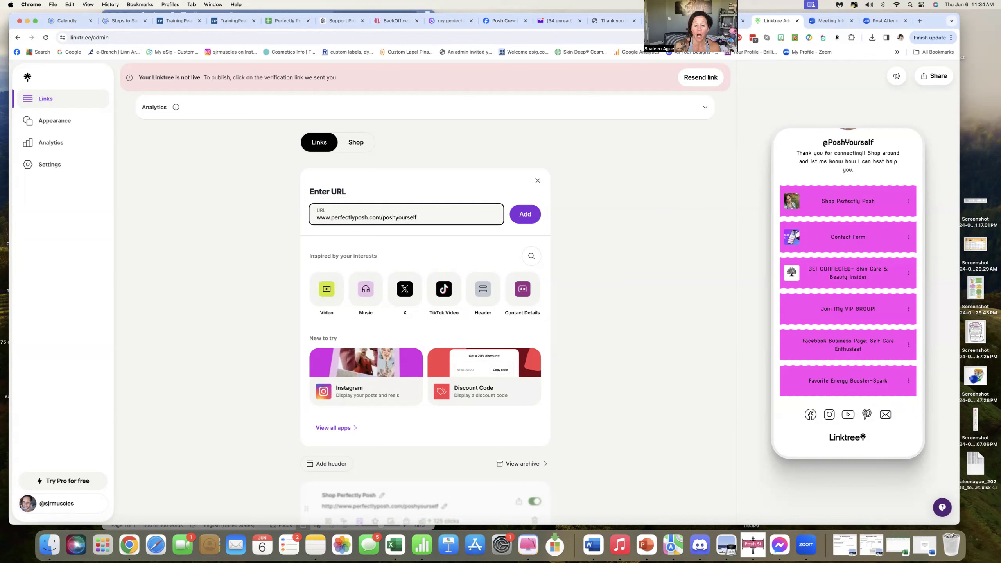
click(535, 223)
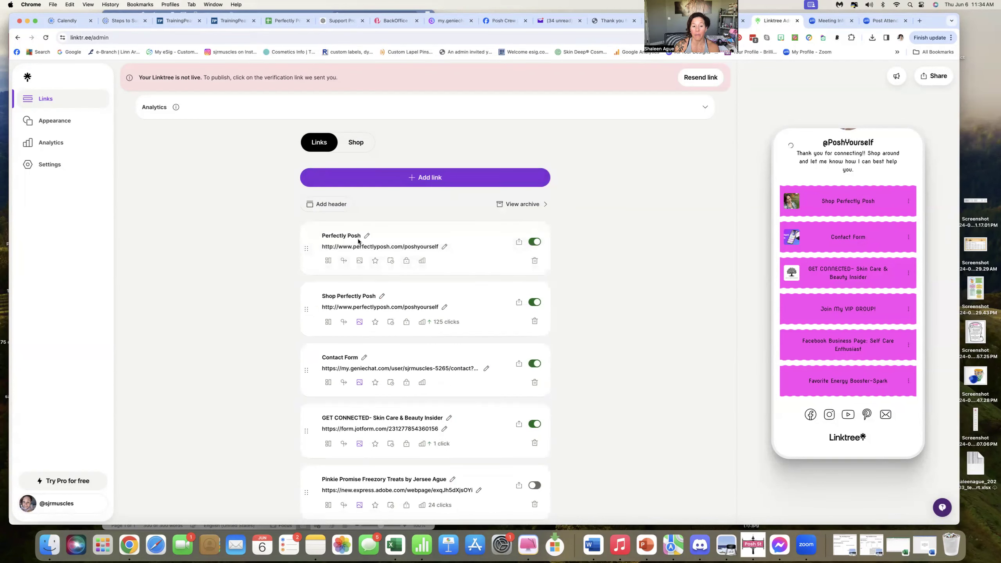
Rename the new link's title to Test Link.
click(368, 236)
drag(354, 235, 322, 235)
text(Tester)
key(BackSpace)
key(BackSpace)
text(t Link)
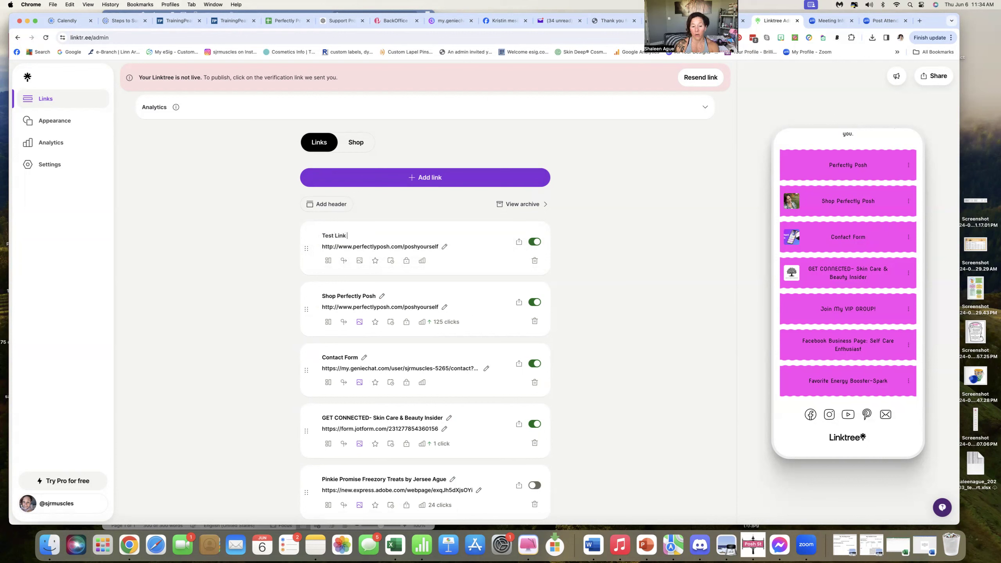
click(597, 258)
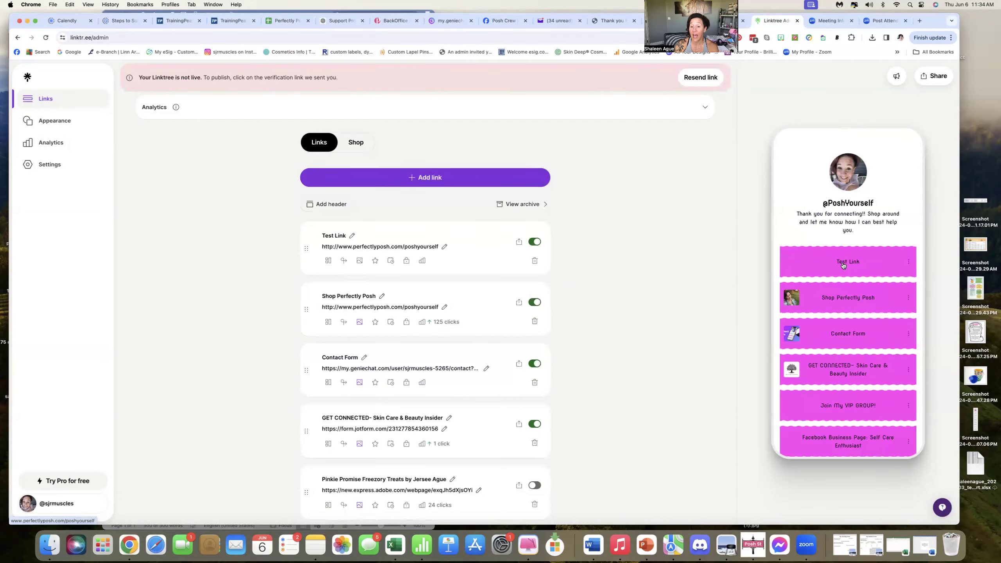
Toggle the Test Link off and archive it.
click(534, 242)
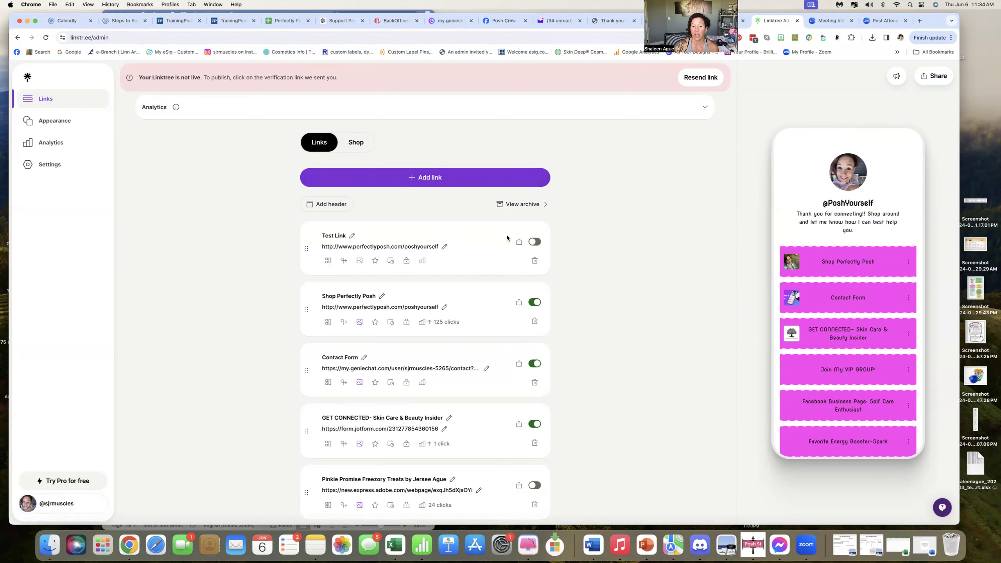
click(534, 261)
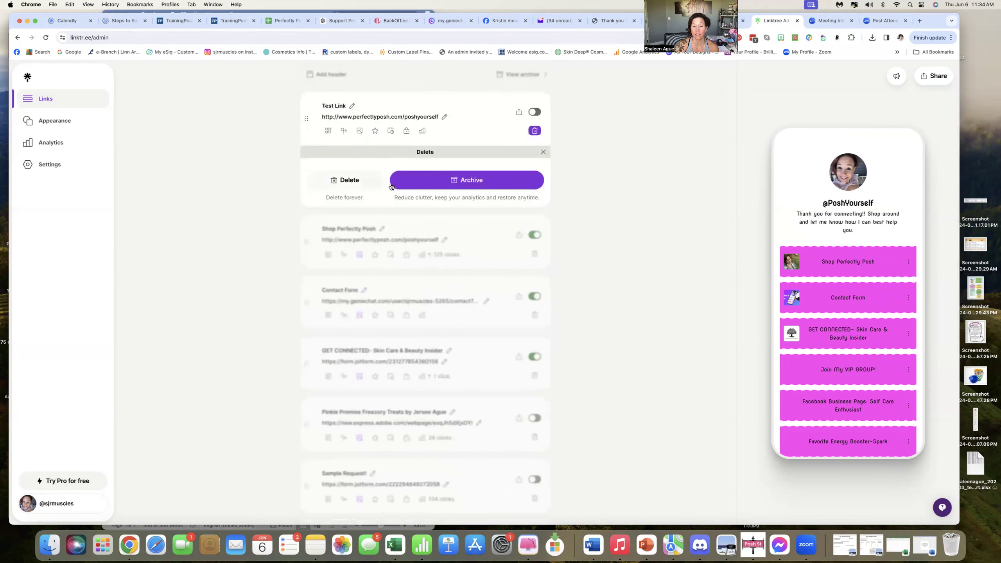
click(461, 189)
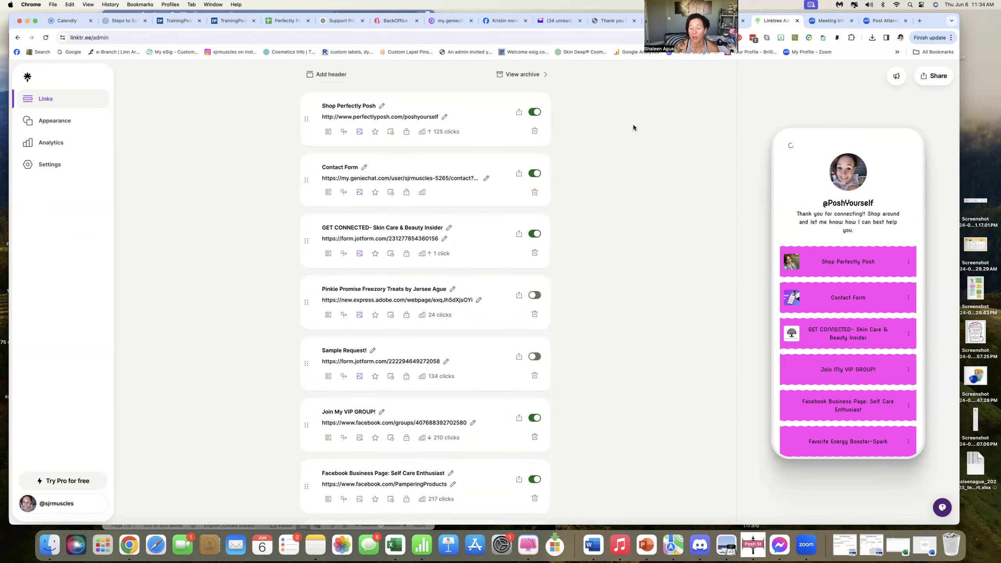
Move the Contact Form link below GET CONNECTED and then move it back above.
scroll(633, 126, up, 5)
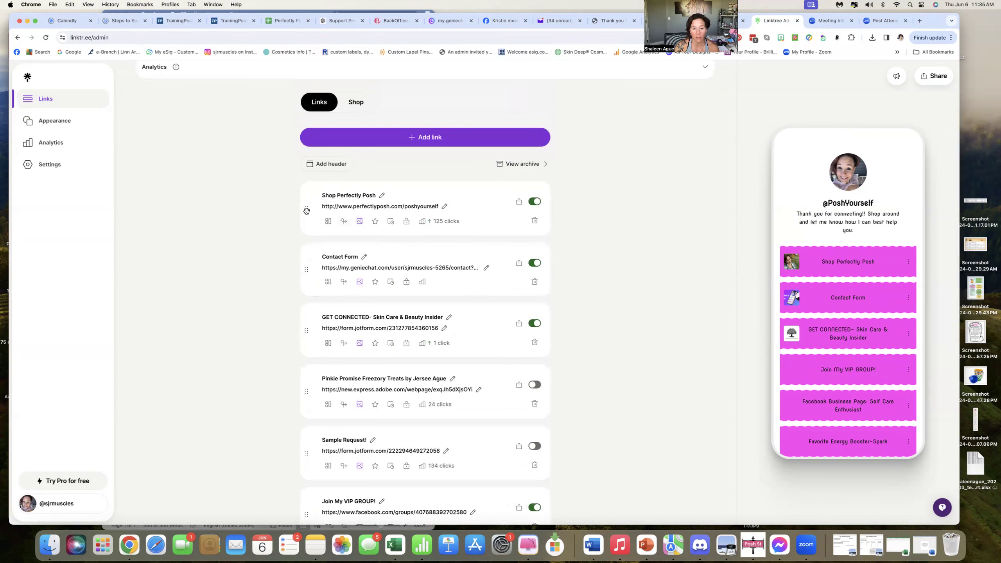
scroll(307, 211, down, 1)
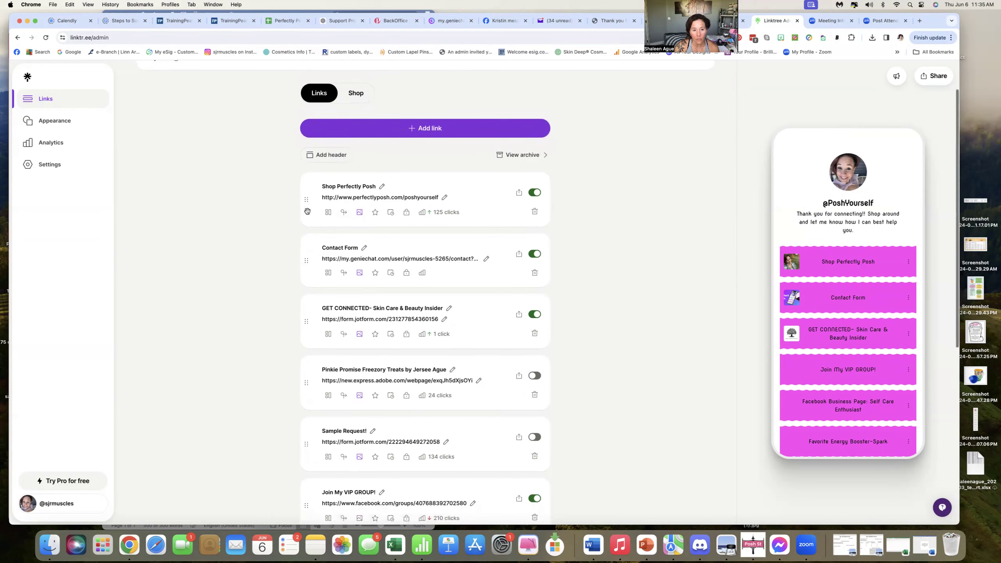
mouse_move(306, 198)
mouse_down()
mouse_move(304, 267)
mouse_move(306, 194)
mouse_up()
drag(306, 254, 304, 331)
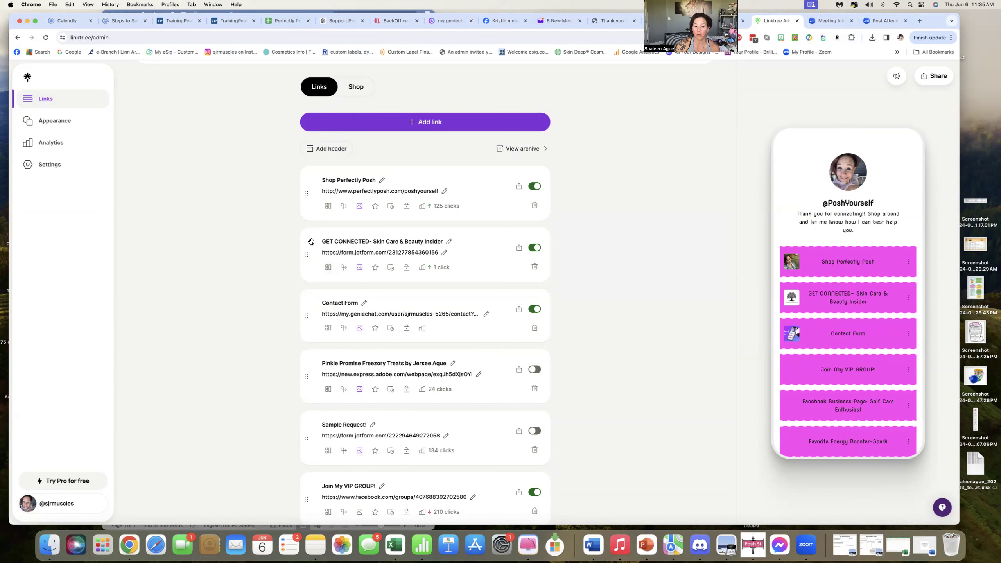
drag(310, 255, 305, 317)
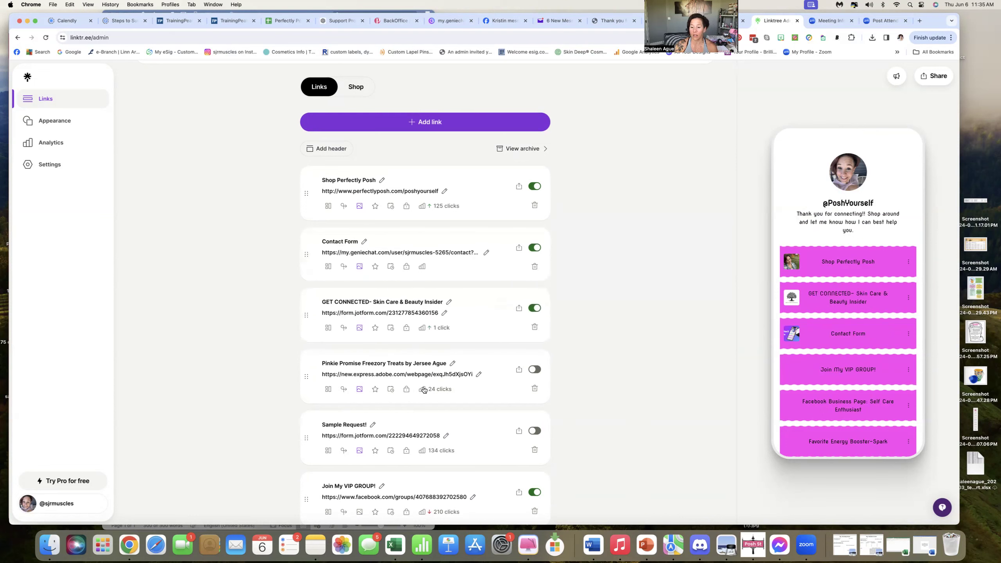
Open the Shop Perfectly Posh link's share panel and thumbnail panel to examine them, closing each.
scroll(413, 391, down, 3)
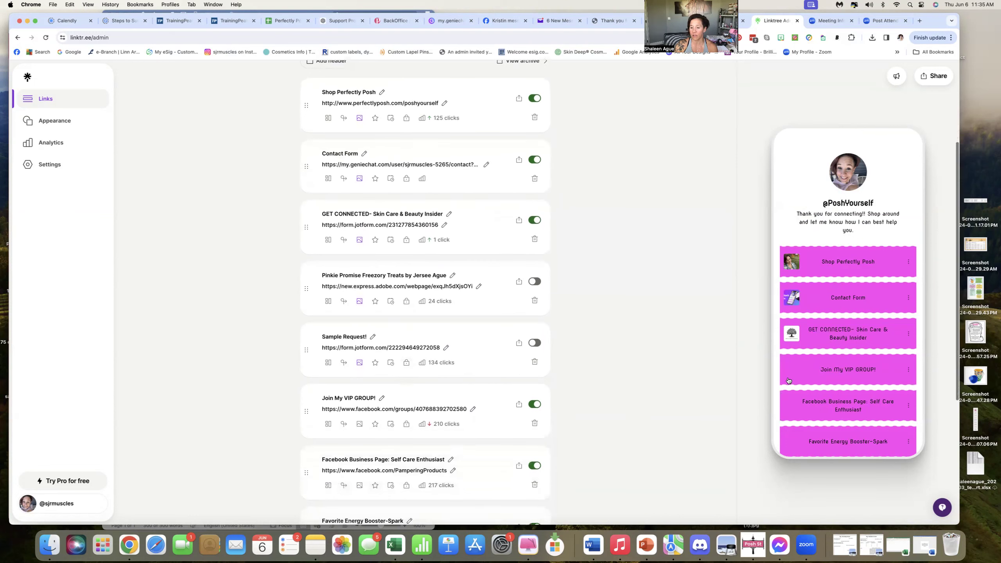
scroll(435, 413, down, 2)
scroll(435, 412, down, 4)
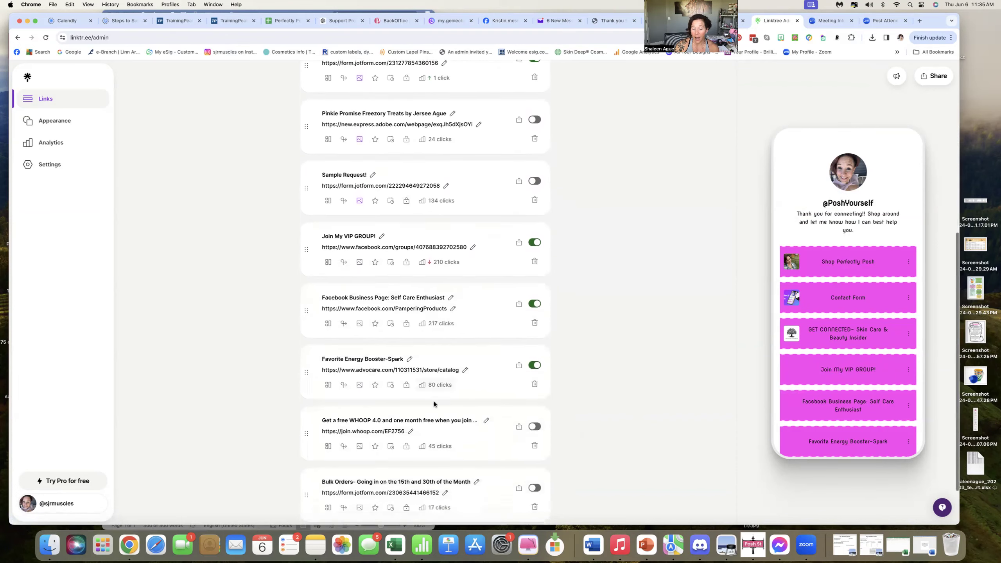
scroll(435, 400, up, 10)
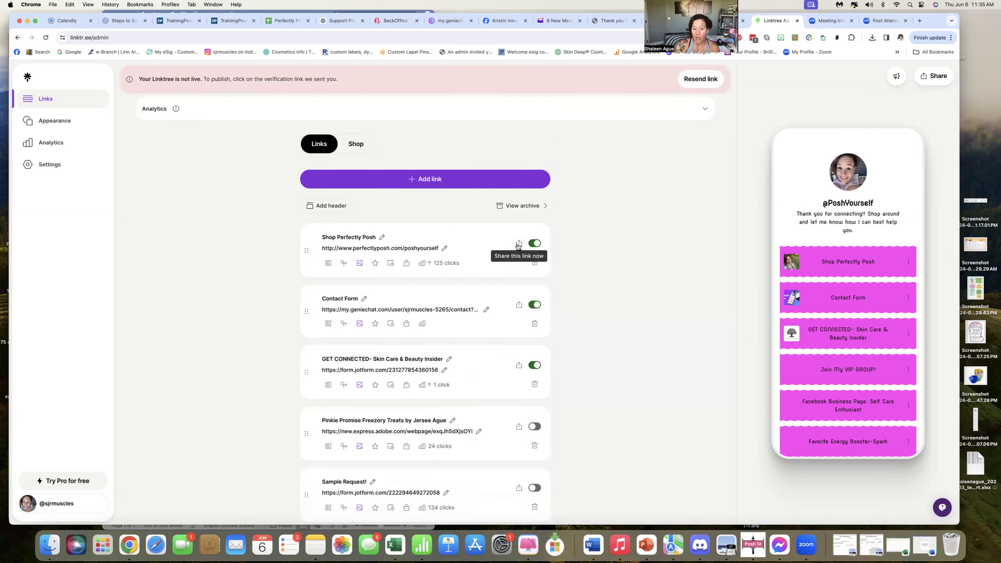
click(518, 244)
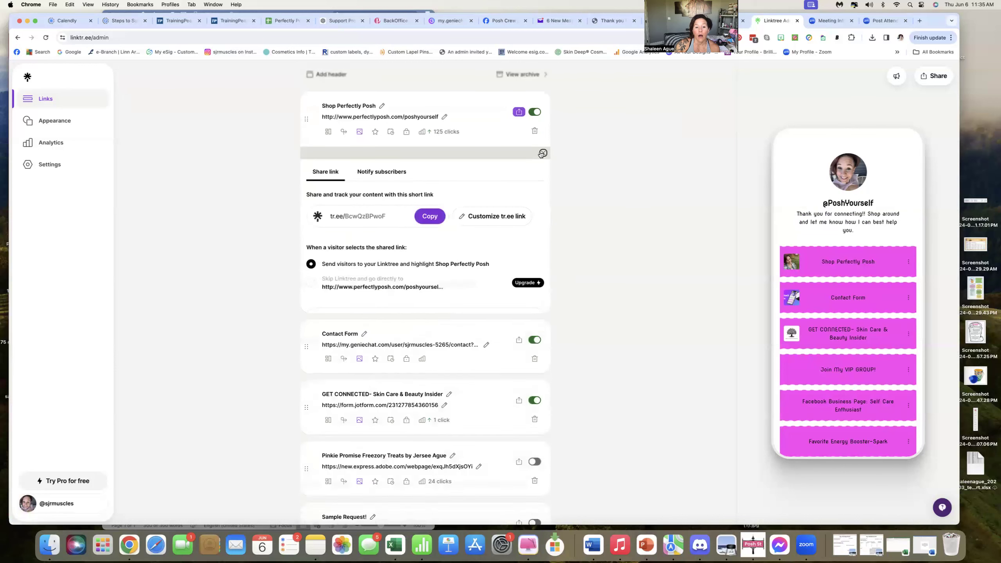
click(543, 153)
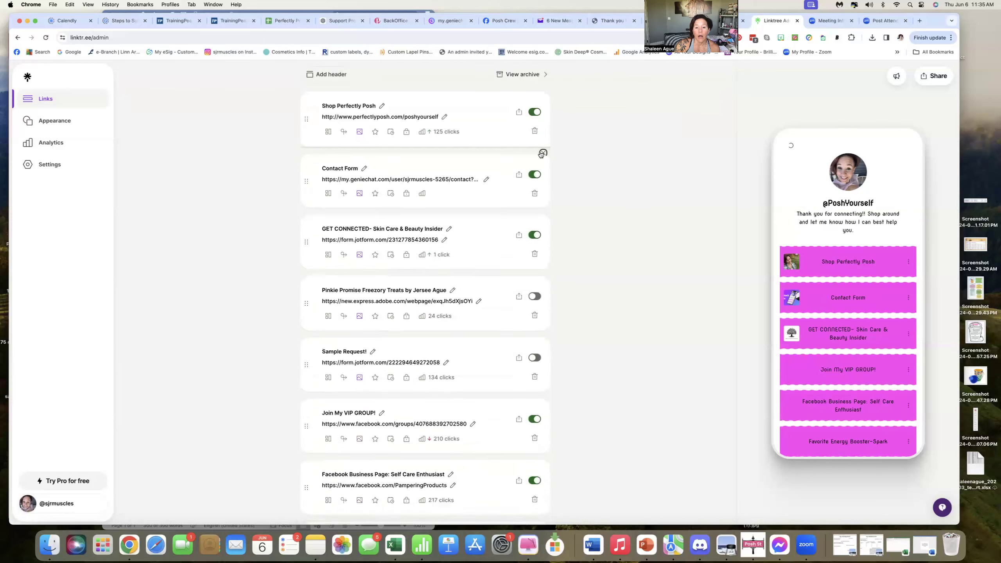
click(359, 133)
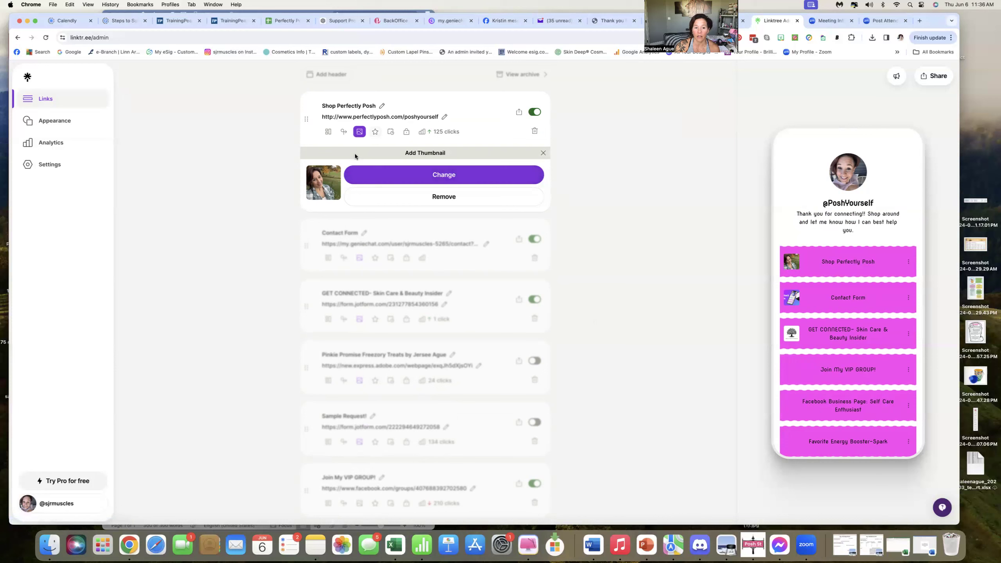
click(542, 153)
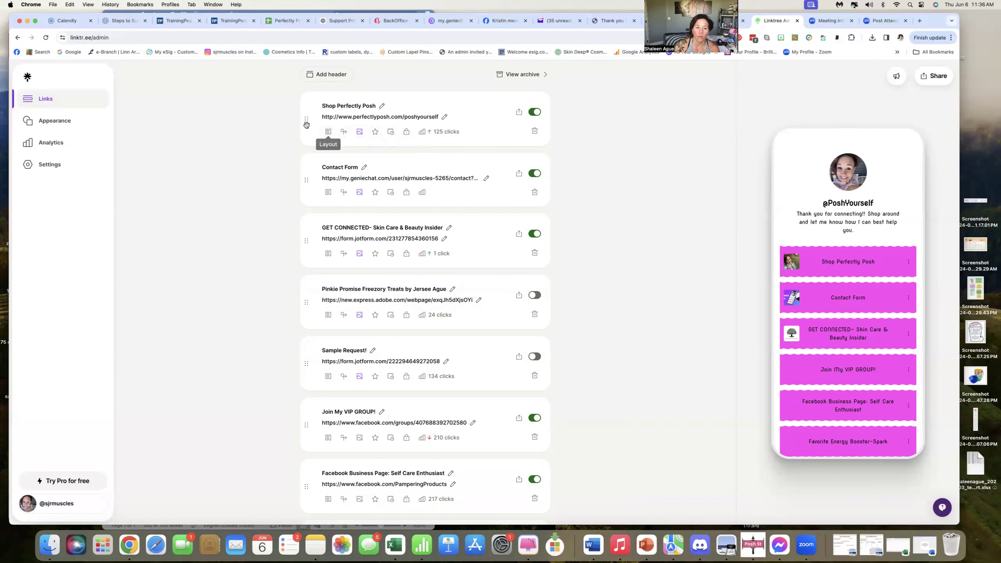
Visit the Appearance page to review its profile and themes, then return to the Links page.
scroll(438, 139, up, 3)
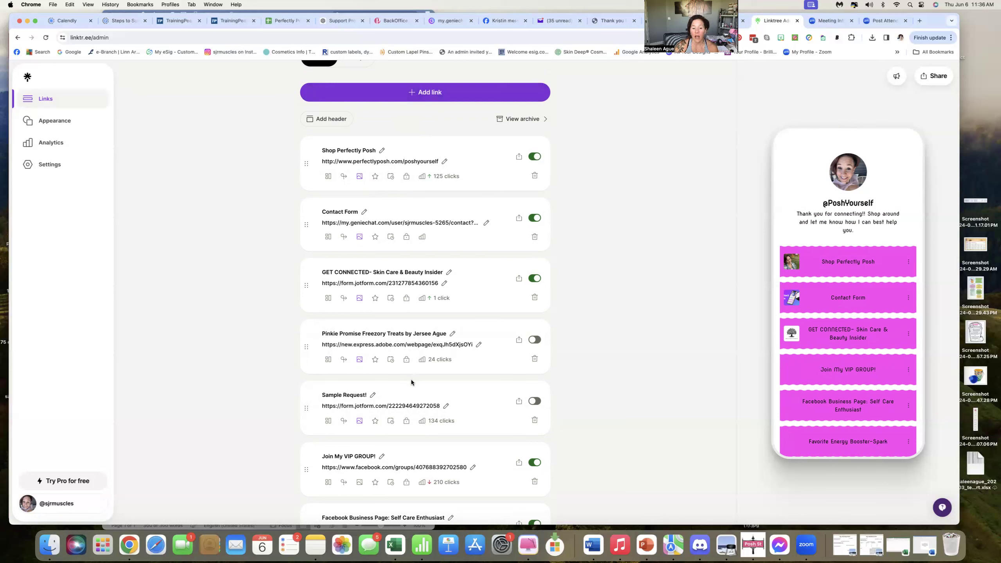
scroll(850, 329, down, 2)
scroll(850, 329, down, 2)
scroll(850, 329, up, 3)
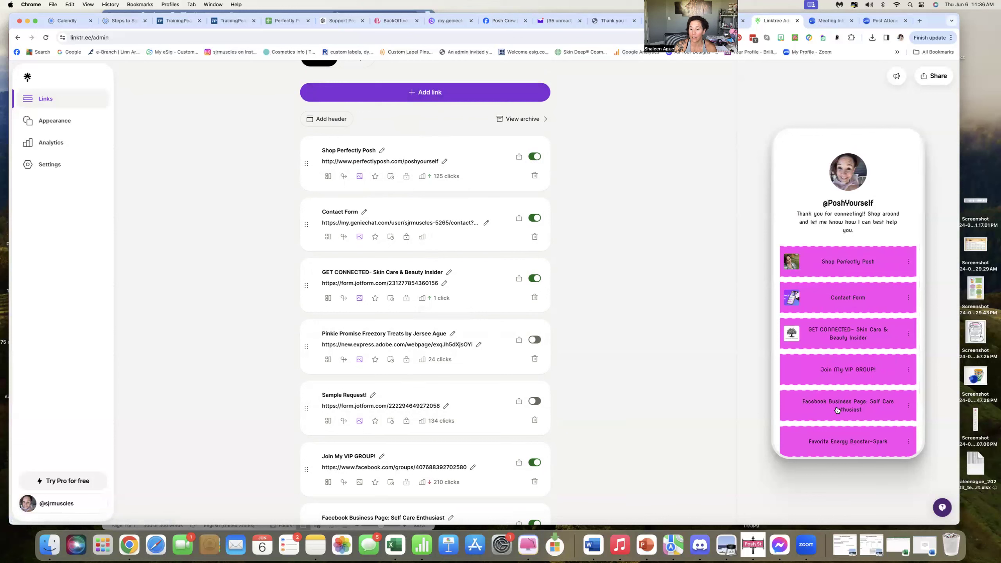
scroll(284, 117, down, 1)
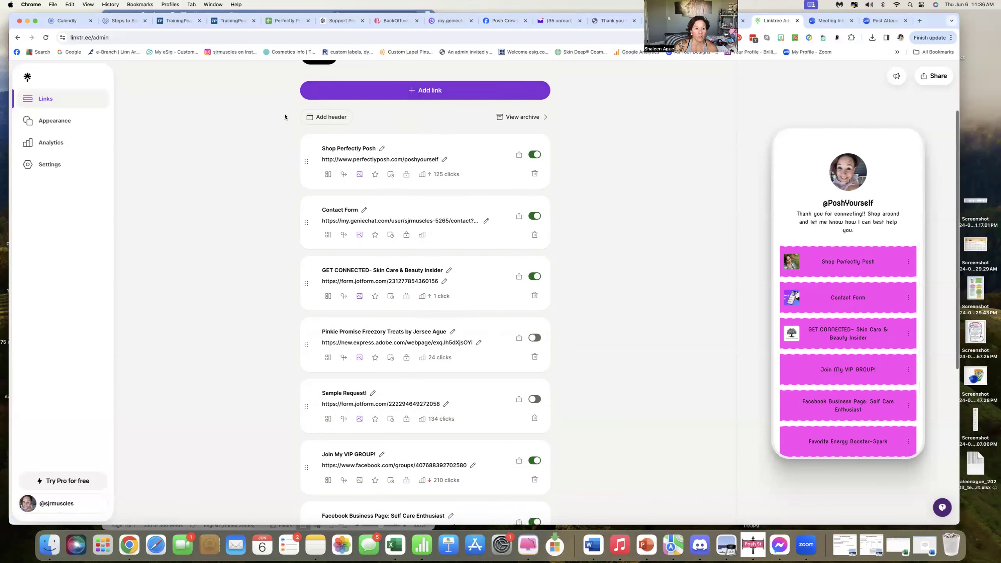
click(65, 125)
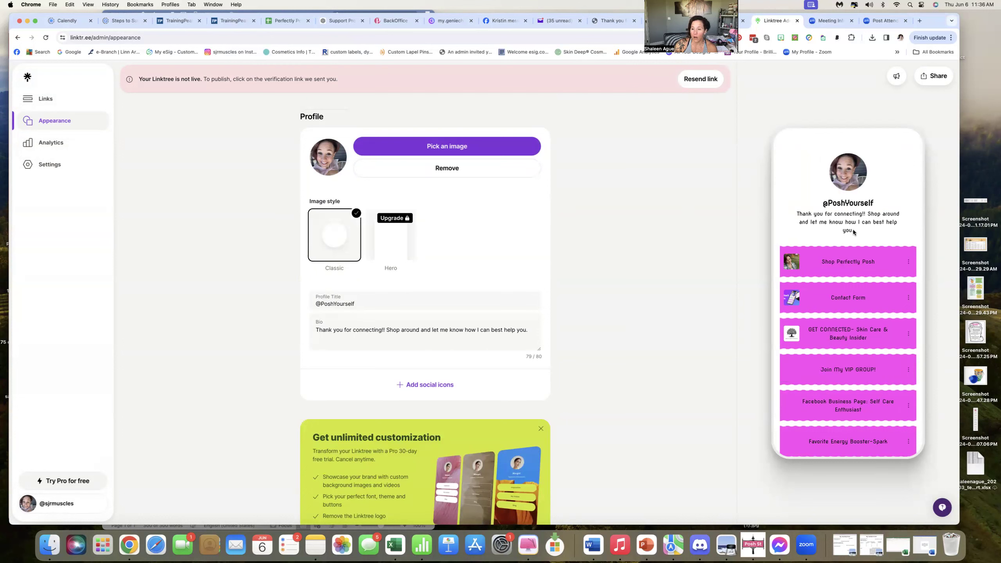
scroll(334, 456, down, 7)
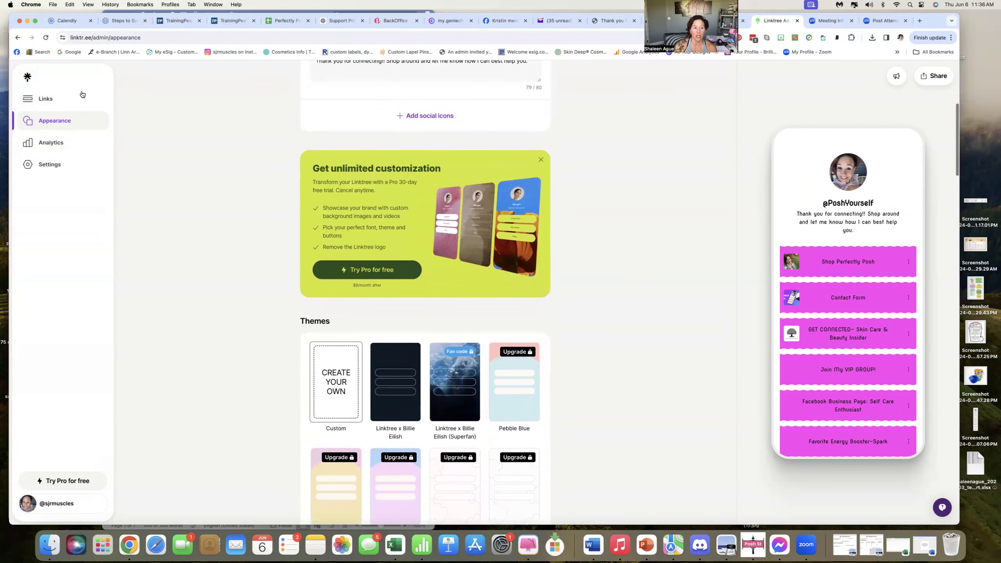
click(46, 99)
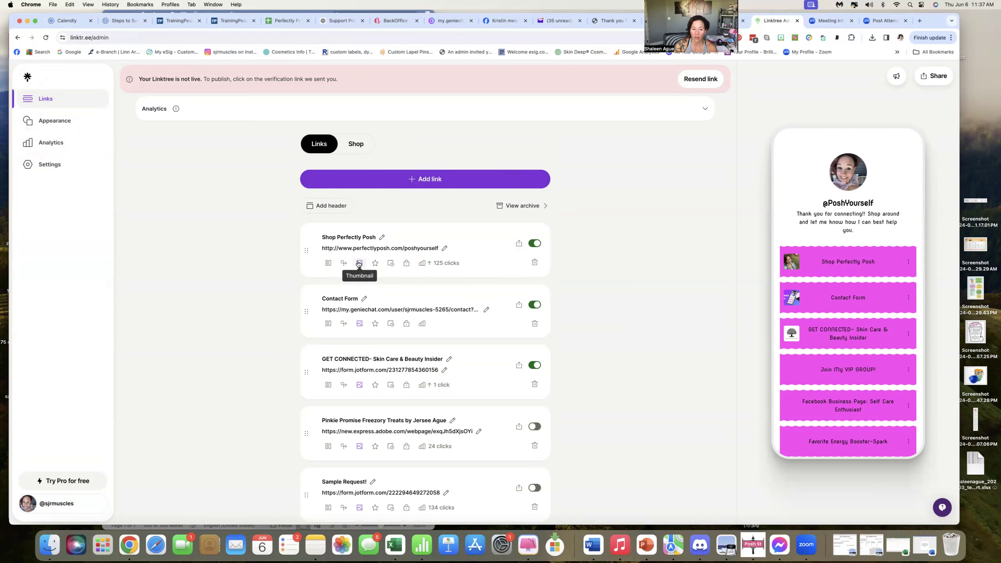
Open Settings and examine the Facebook and Instagram social icon edit dialogs, closing each.
mouse_move(307, 249)
mouse_down()
mouse_move(300, 343)
mouse_move(311, 241)
mouse_move(305, 251)
mouse_up()
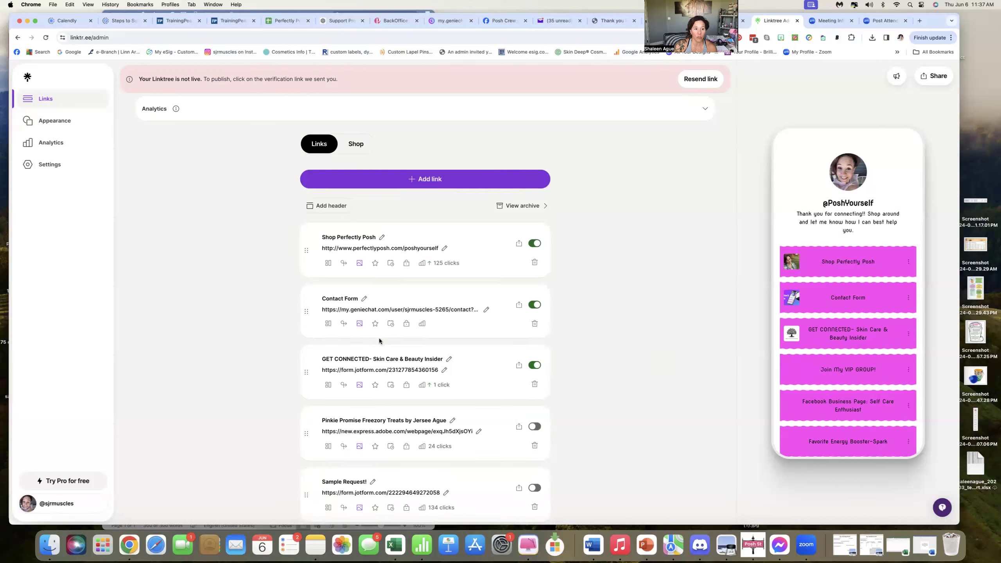
click(49, 165)
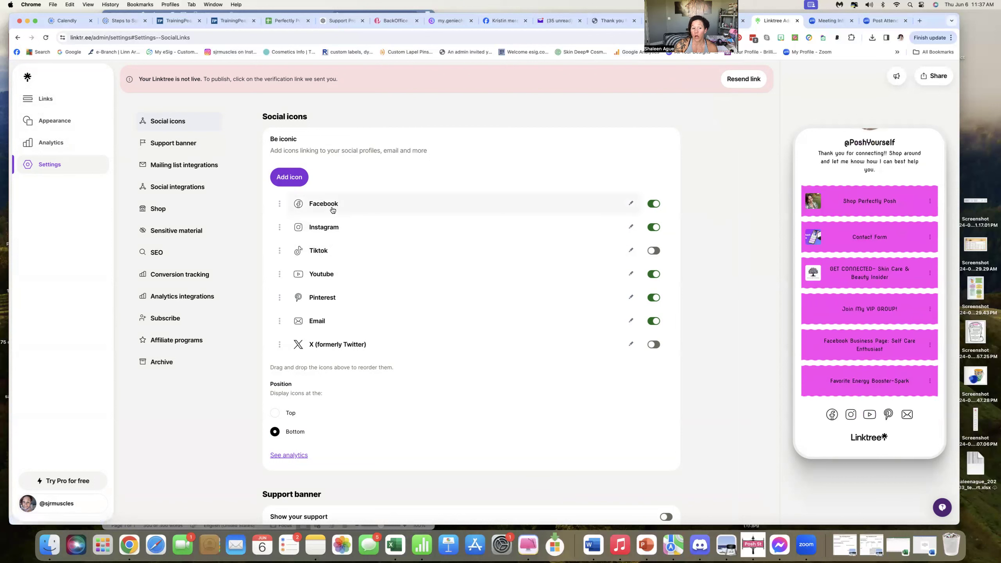
click(630, 204)
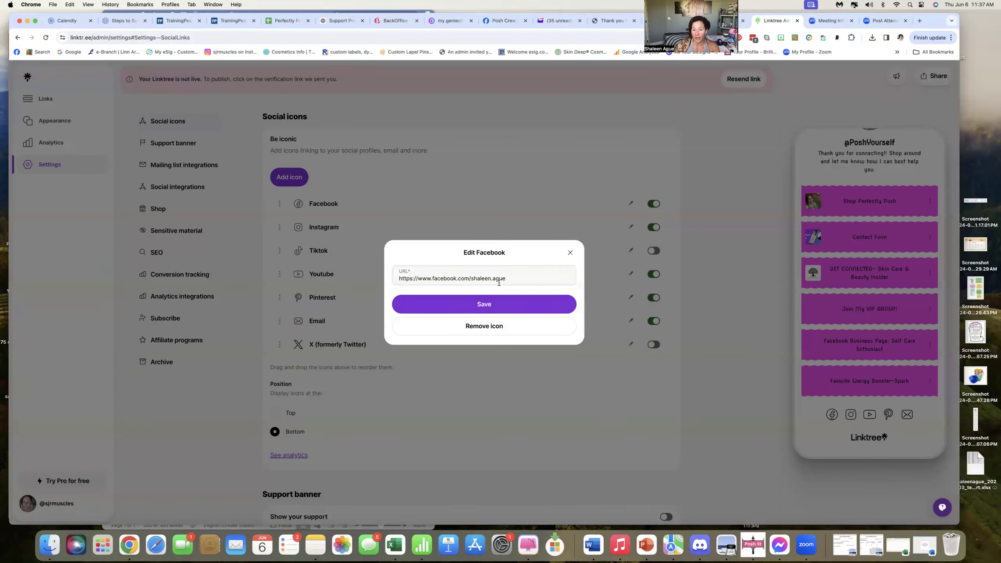
click(482, 308)
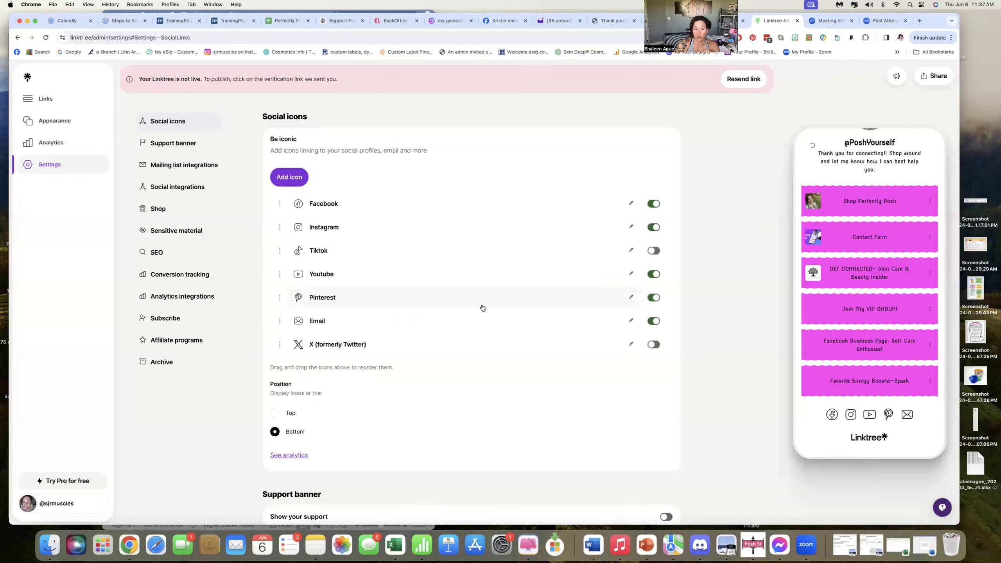
click(321, 226)
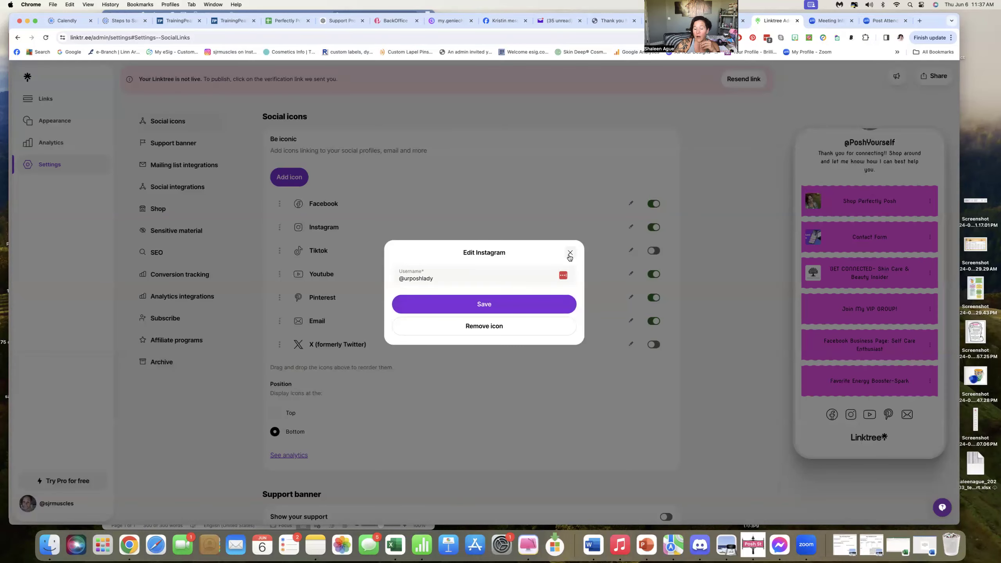
click(569, 253)
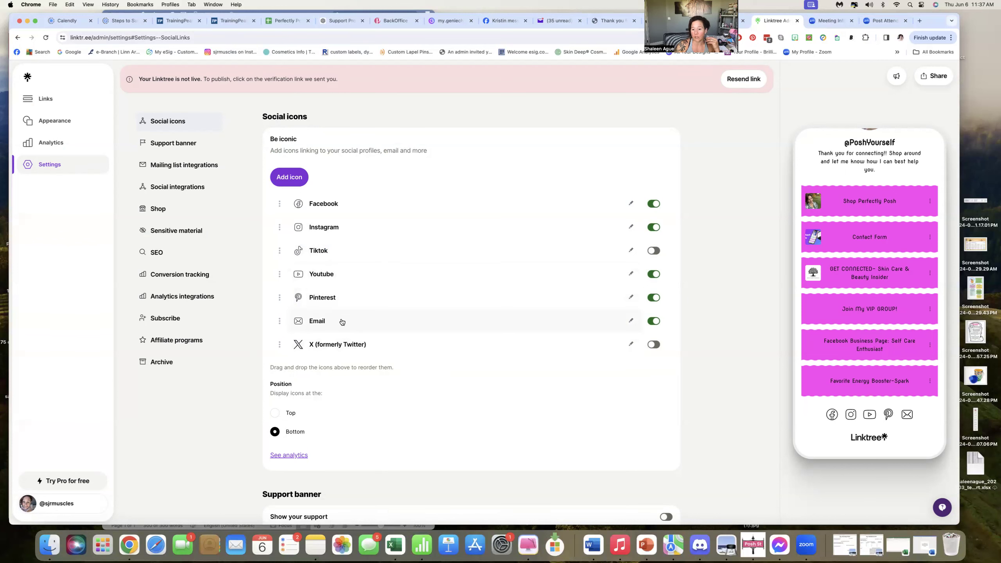
Turn the support banner on and then back off.
scroll(363, 345, down, 2)
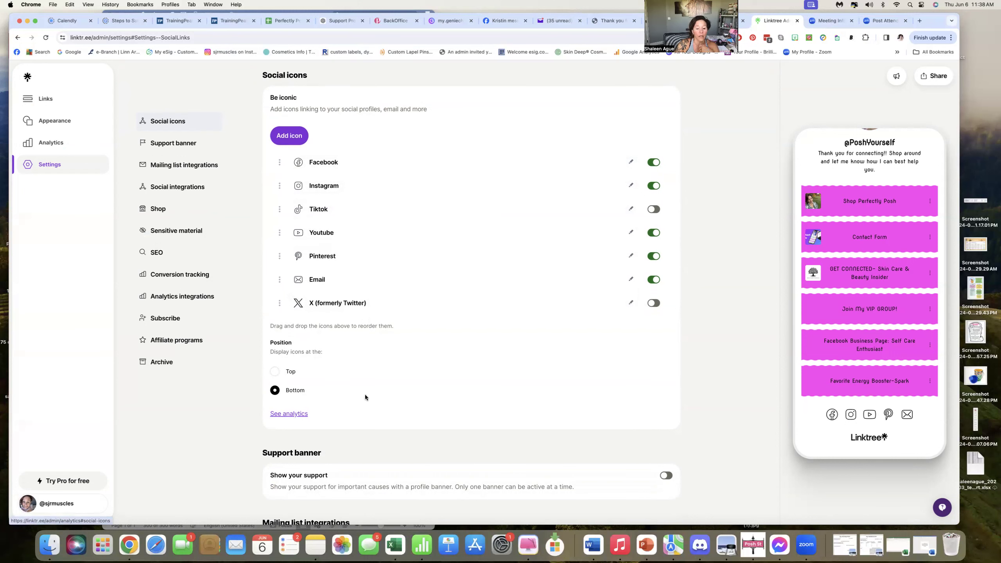
scroll(365, 394, down, 4)
scroll(465, 372, down, 2)
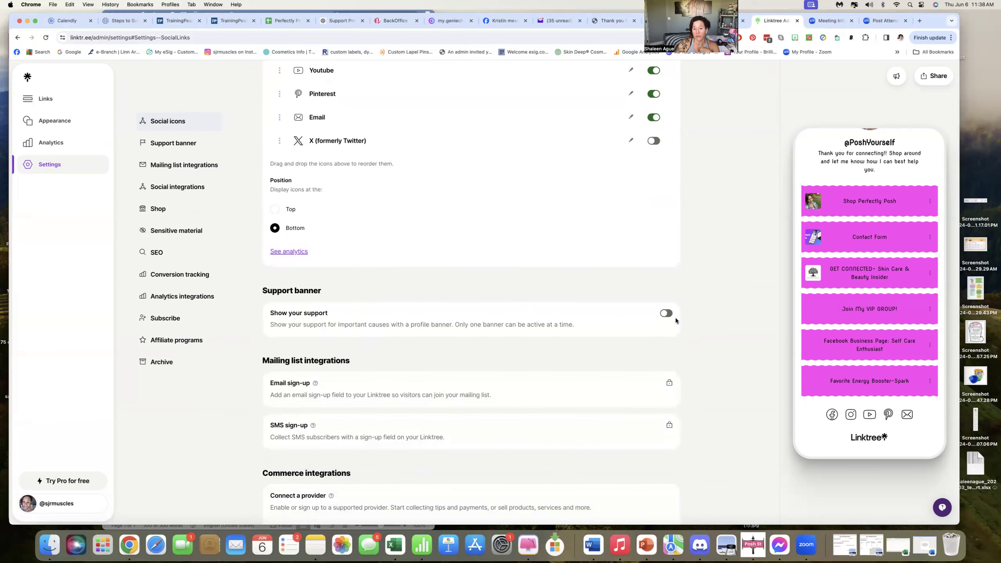
click(666, 313)
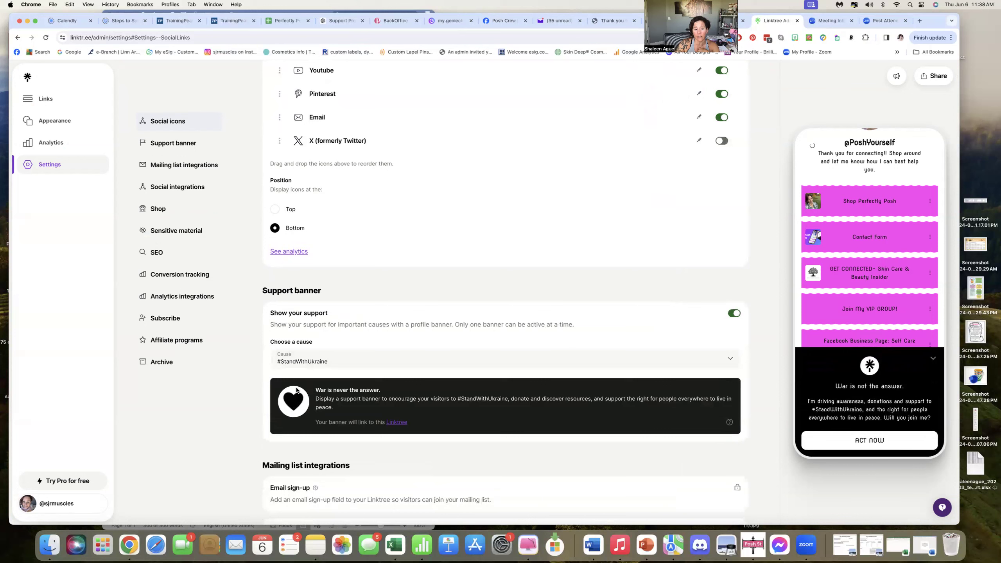
click(729, 313)
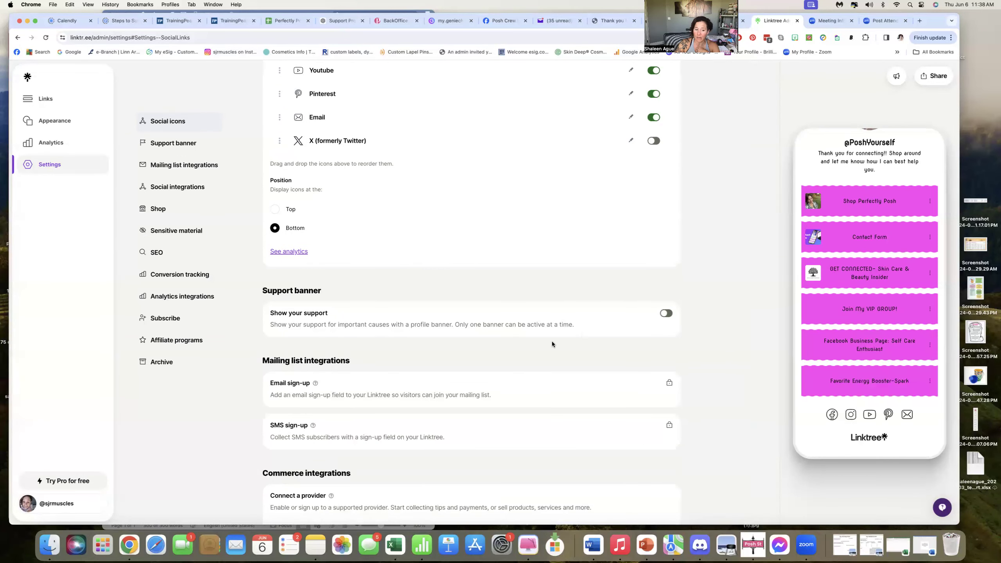
Scroll through the remaining Settings sections, then return to the Links page.
scroll(552, 342, down, 3)
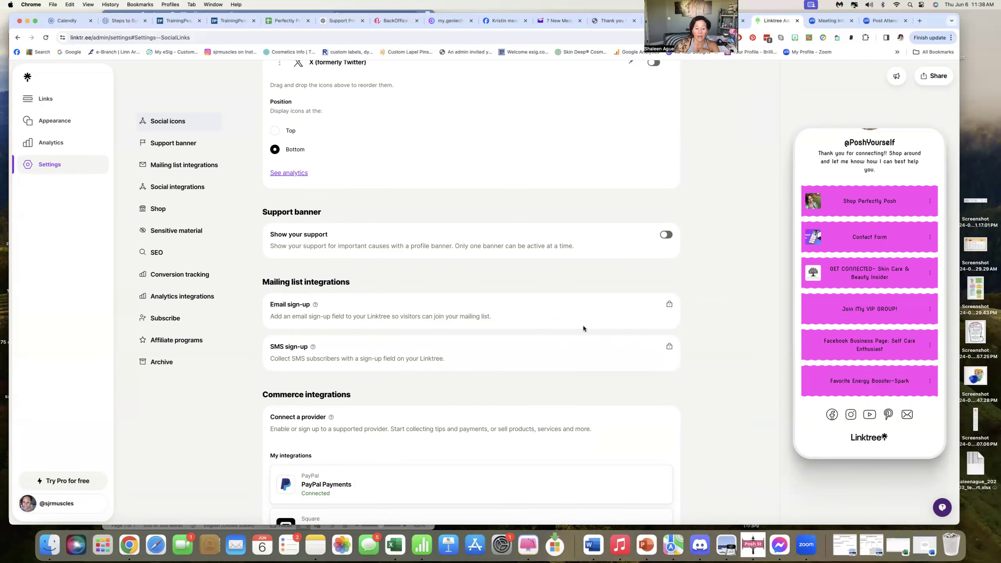
scroll(443, 310, down, 3)
scroll(394, 284, down, 2)
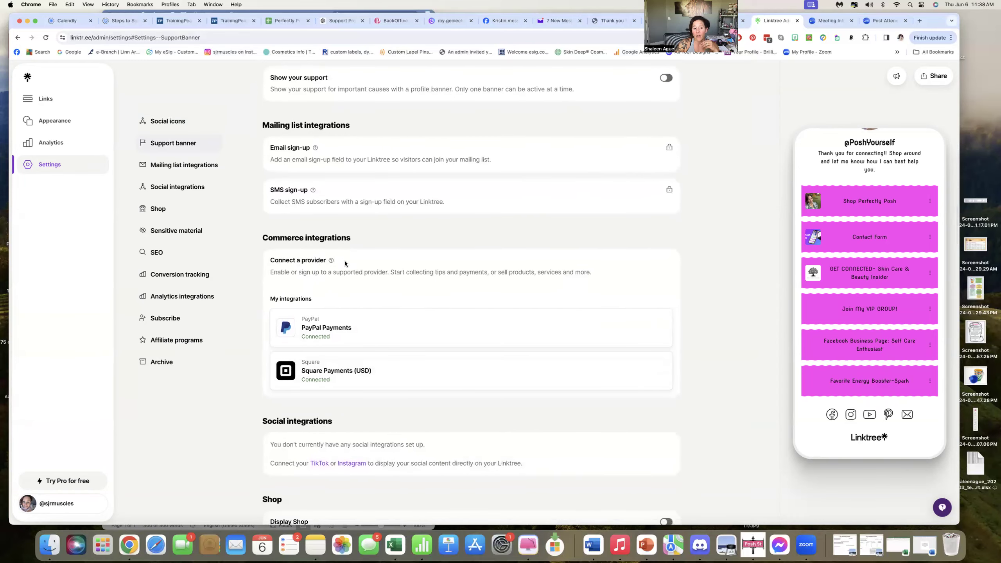
scroll(437, 296, down, 3)
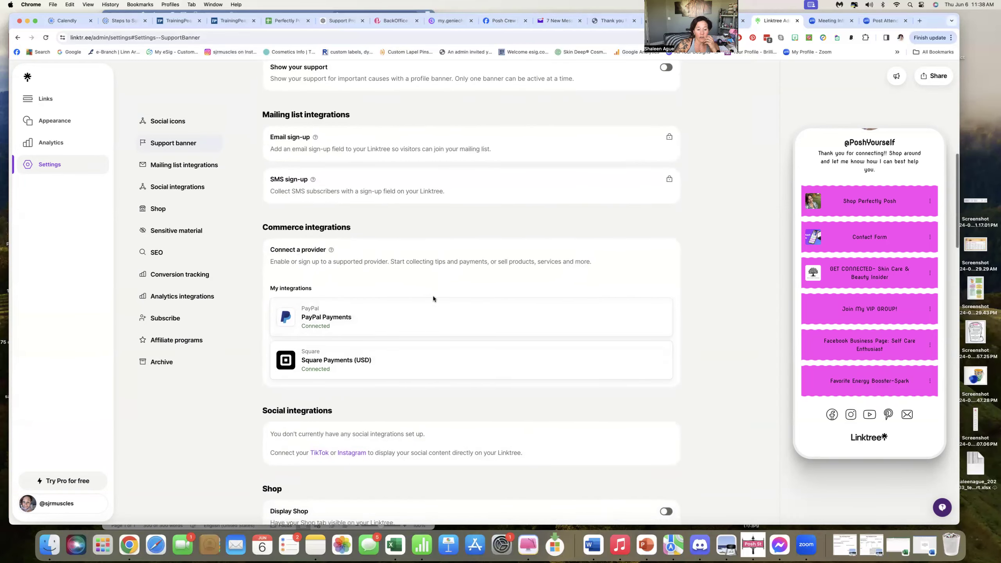
scroll(434, 298, down, 4)
scroll(417, 292, down, 6)
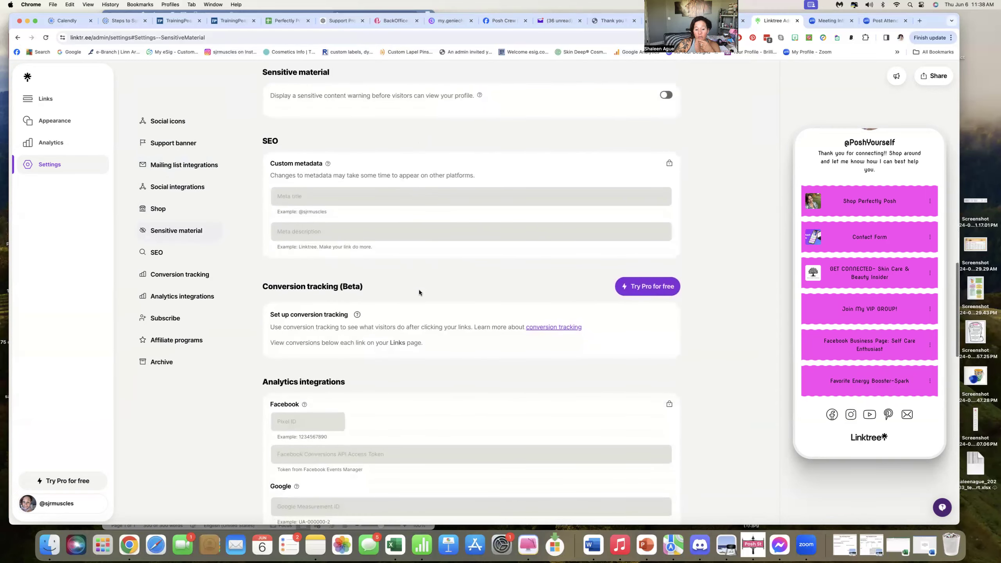
scroll(419, 291, down, 5)
scroll(419, 290, up, 20)
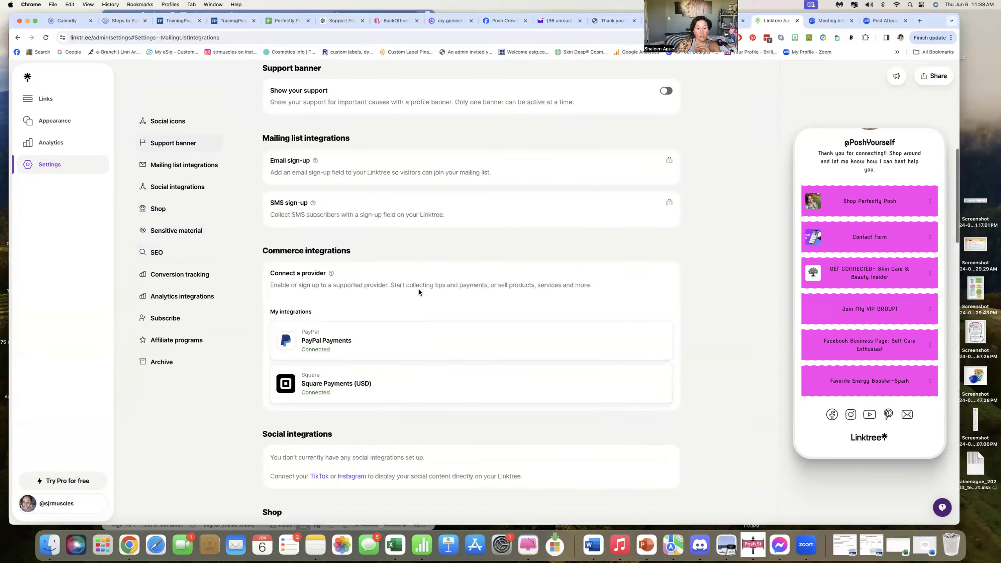
click(46, 98)
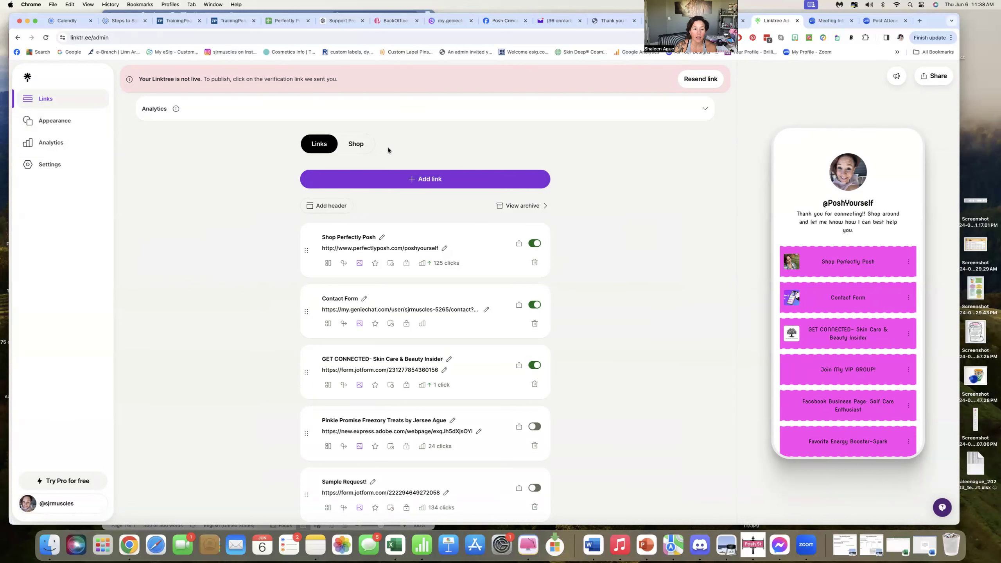
Download the Linktree QR code as a PNG from the Share panel and open the downloaded image.
scroll(400, 152, down, 1)
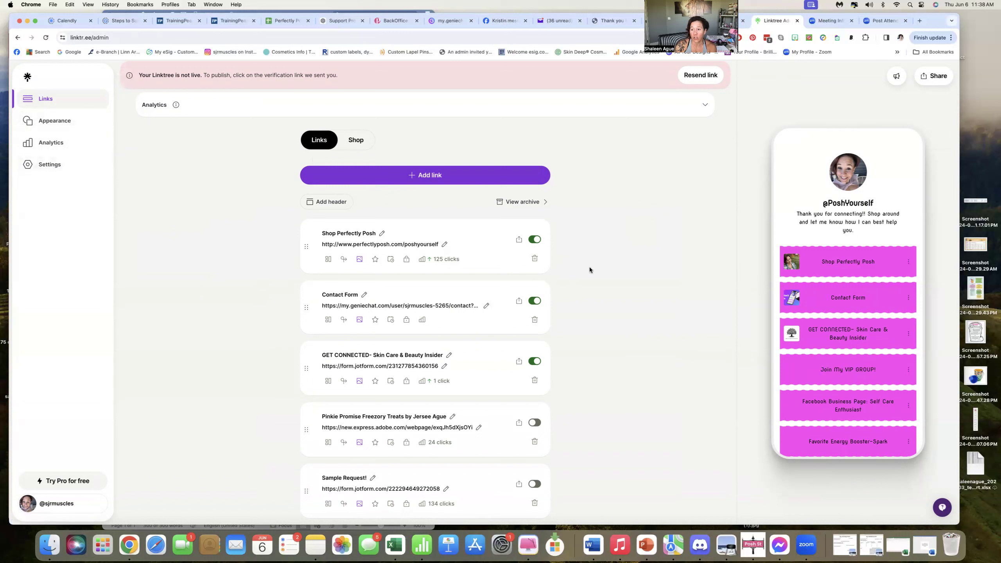
click(932, 77)
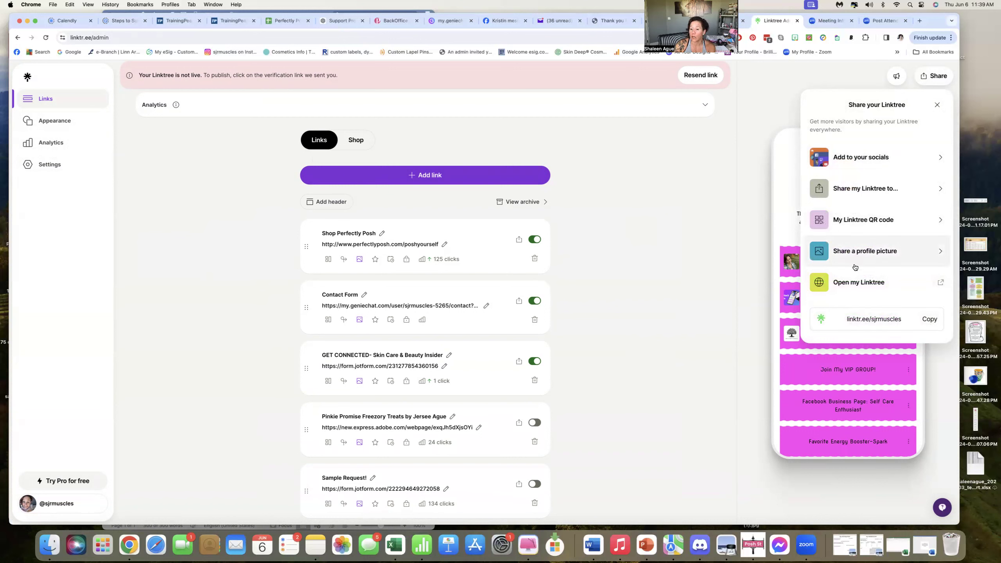
click(848, 228)
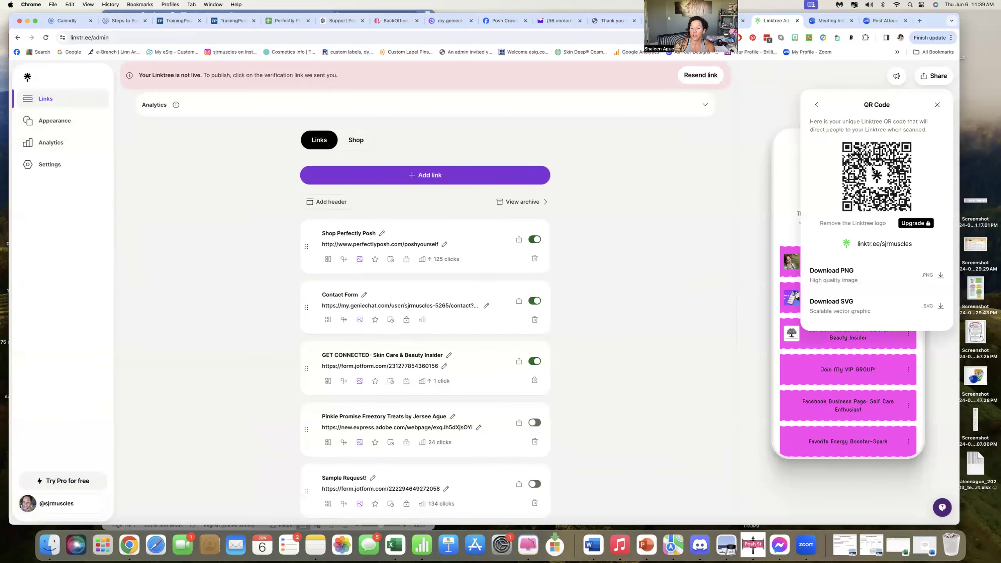
click(941, 276)
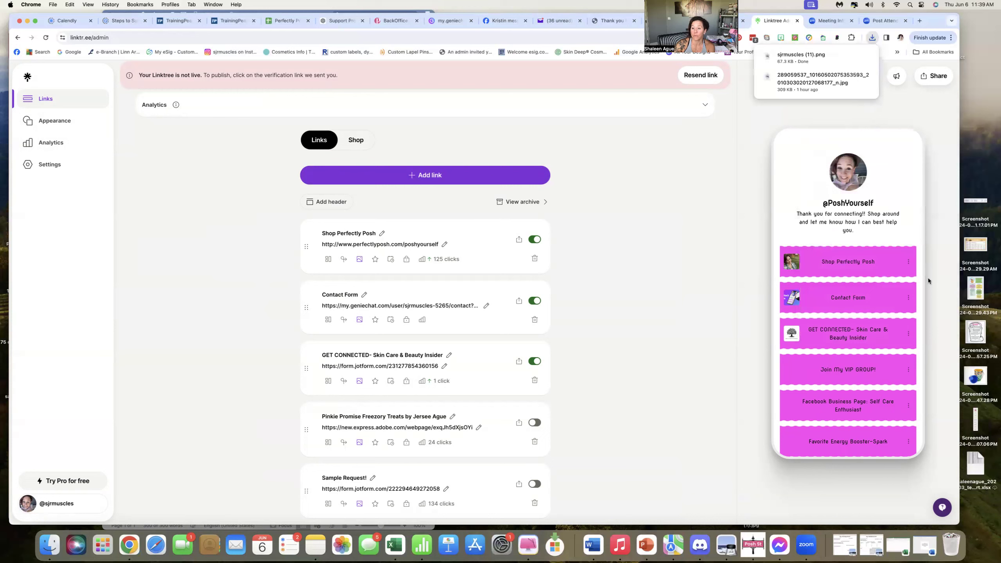
click(797, 59)
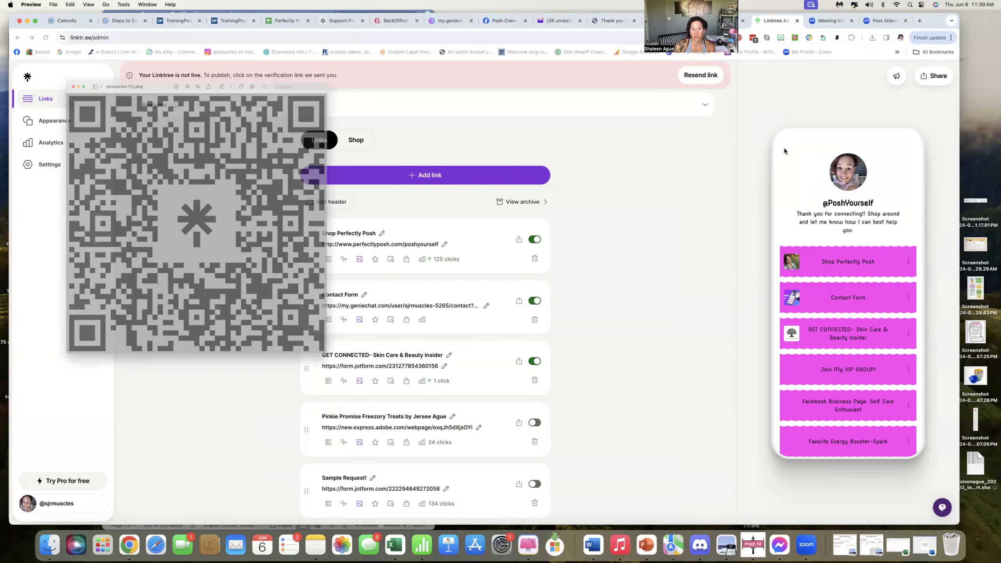
Open the print dialog for the QR code image, cancel it, and close the image window.
click(53, 4)
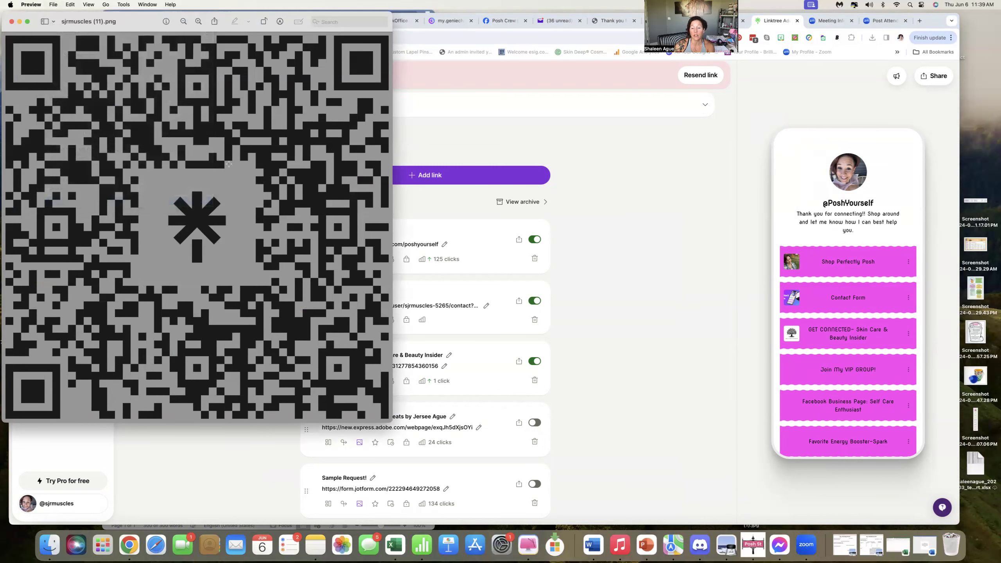
key(super+p)
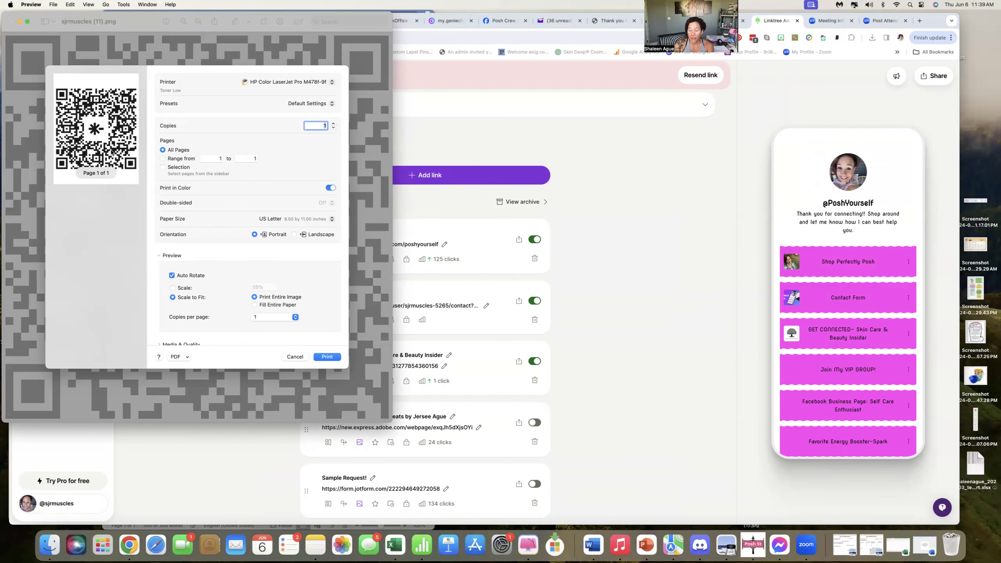
click(293, 357)
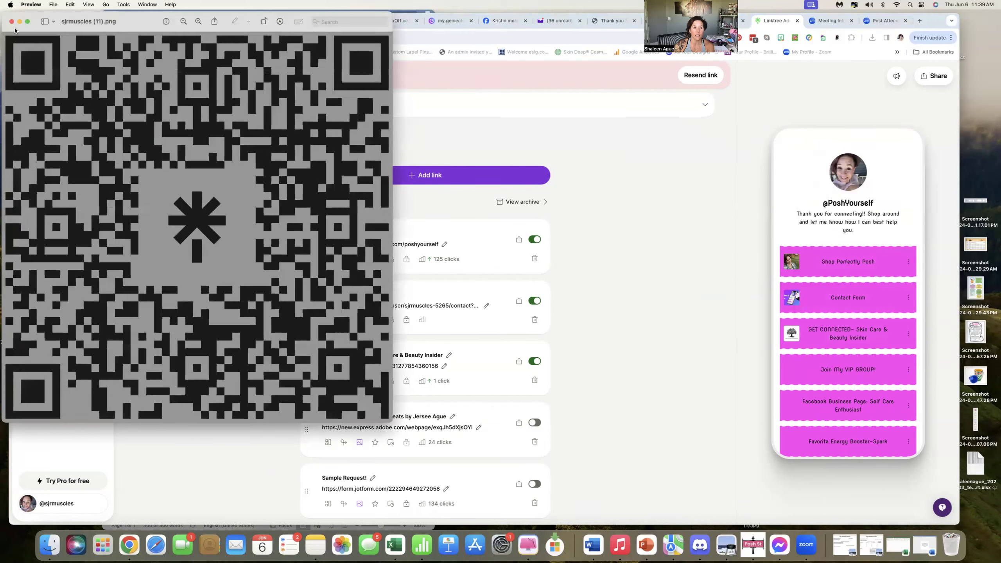
click(11, 22)
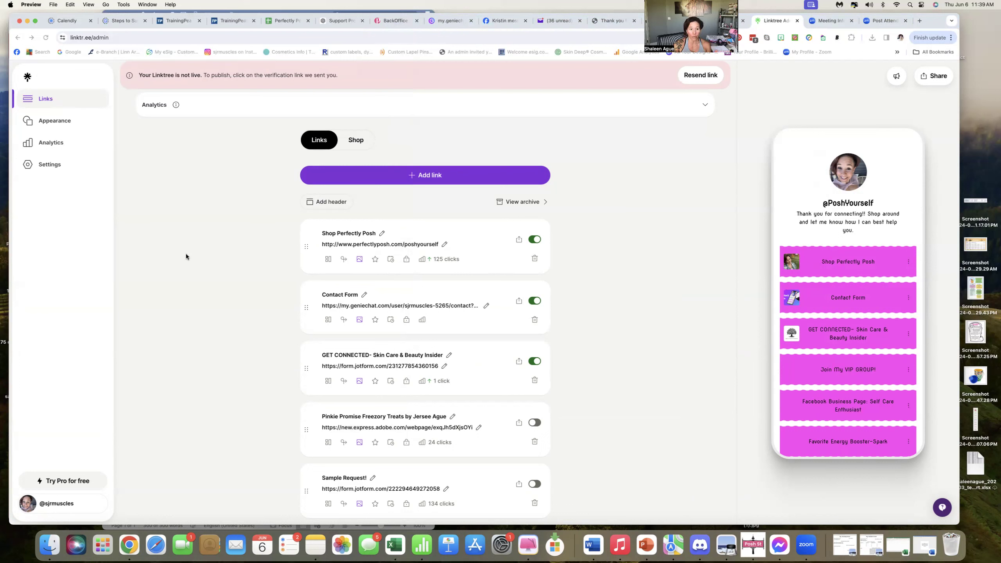
Open the GET CONNECTED link from the phone preview and scroll through the form's first page.
click(27, 78)
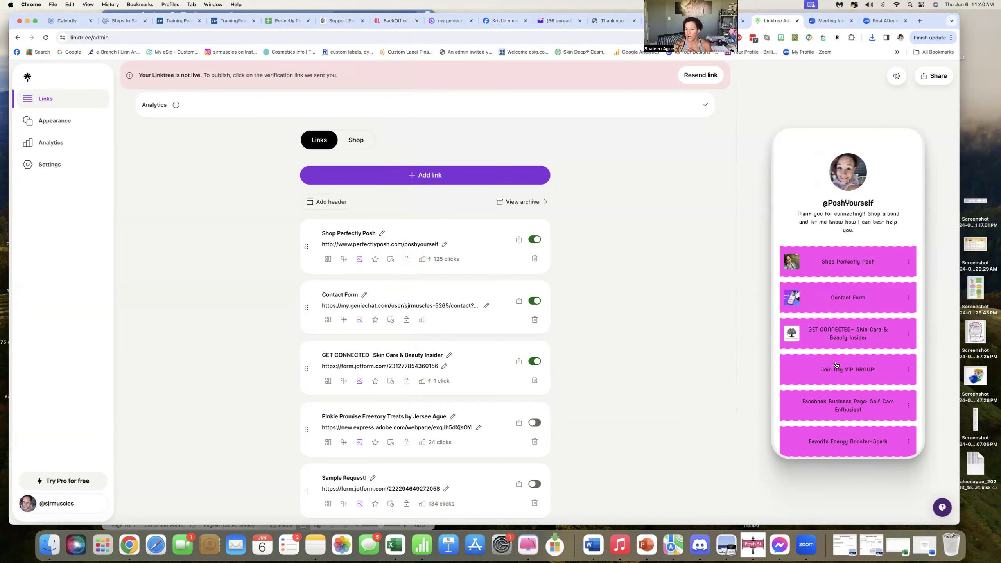
click(834, 334)
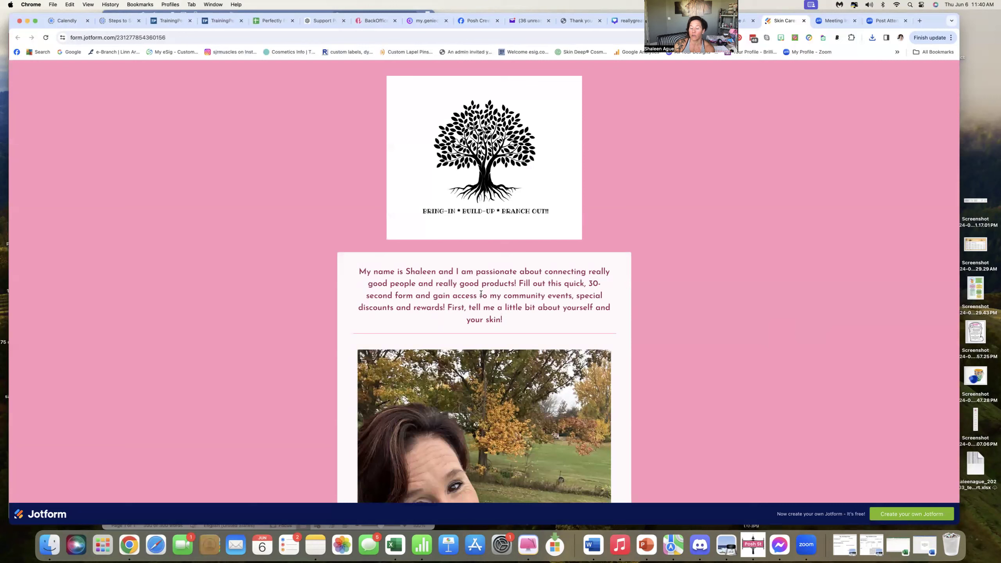
scroll(753, 315, down, 1)
scroll(753, 316, down, 2)
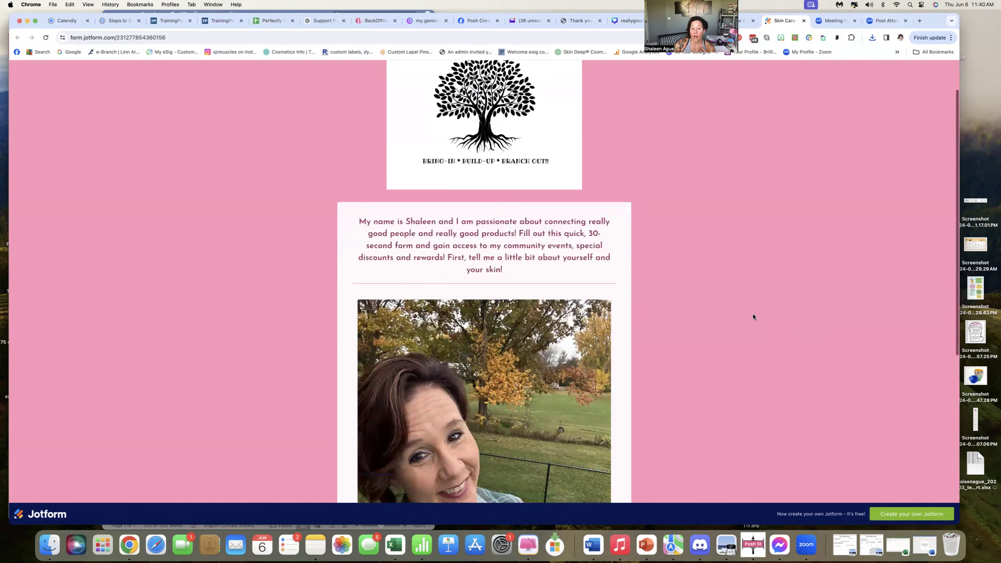
scroll(753, 315, down, 2)
scroll(753, 316, down, 2)
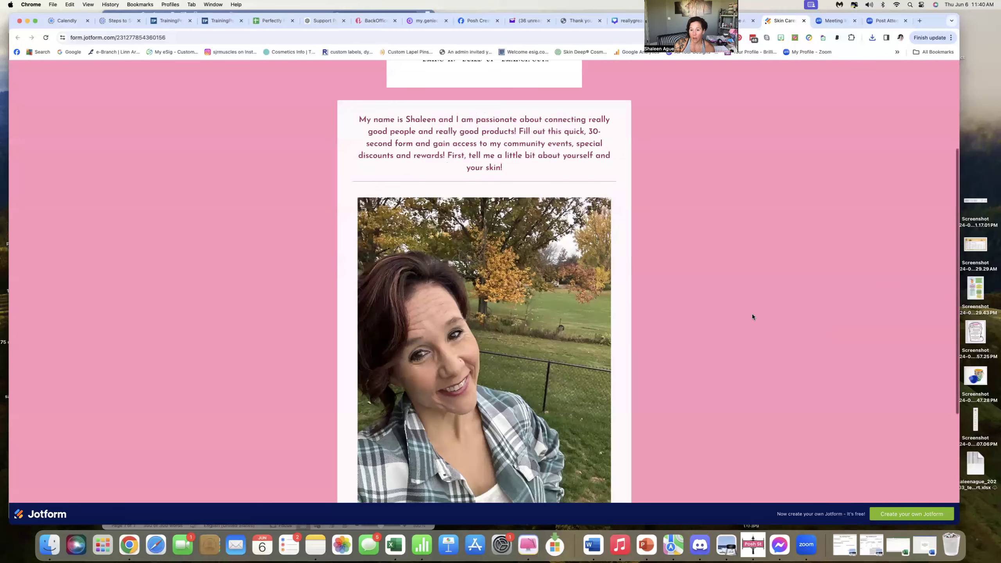
scroll(752, 316, down, 5)
scroll(752, 317, down, 1)
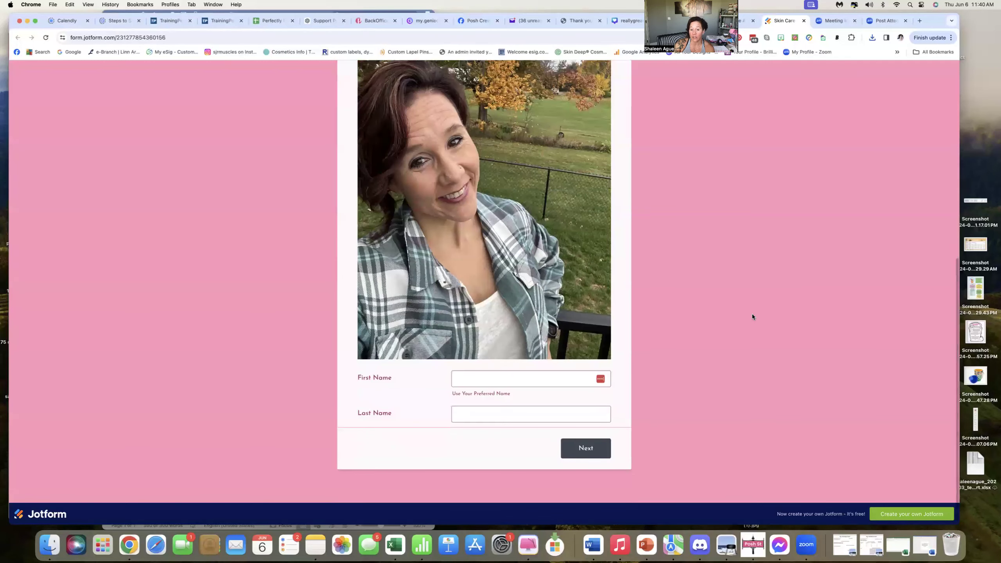
scroll(753, 317, up, 6)
scroll(546, 228, up, 1)
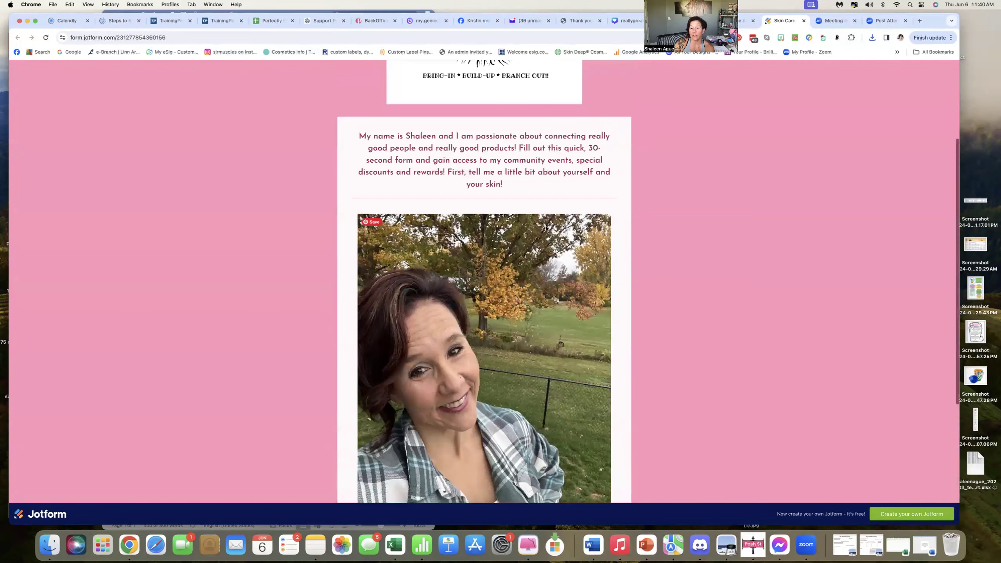
scroll(680, 256, down, 8)
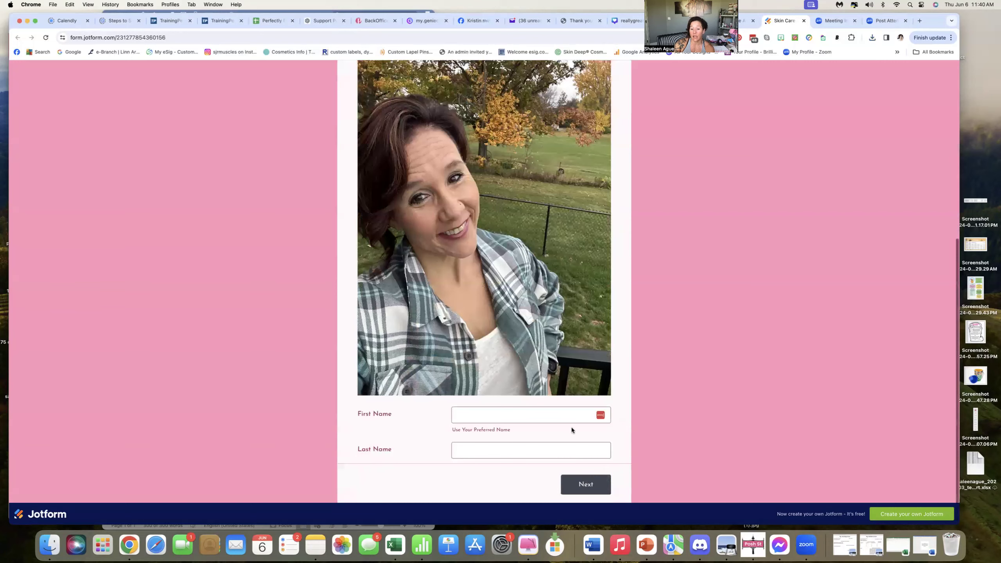
Page forward through the form's sections to the final contact questions.
click(578, 448)
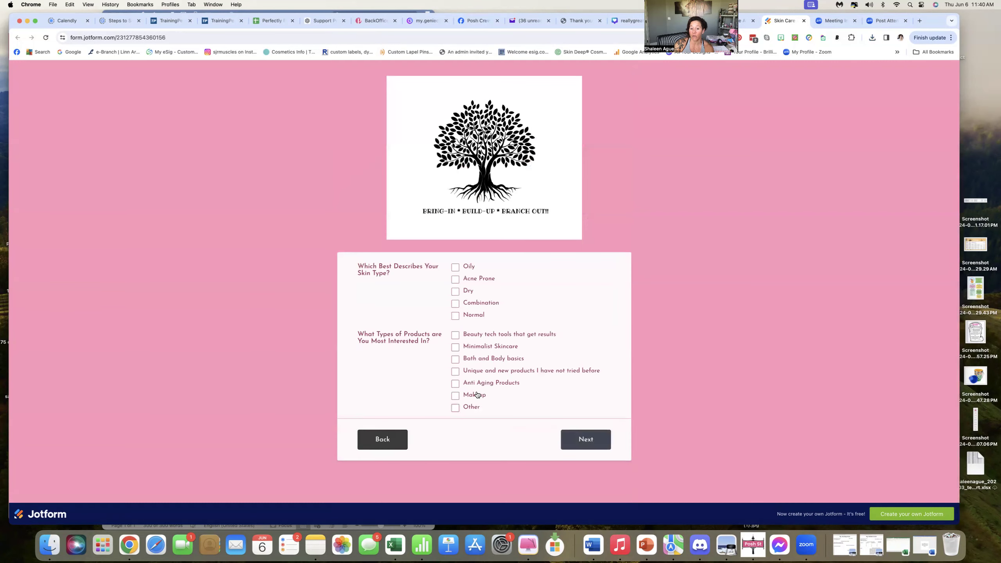
click(587, 447)
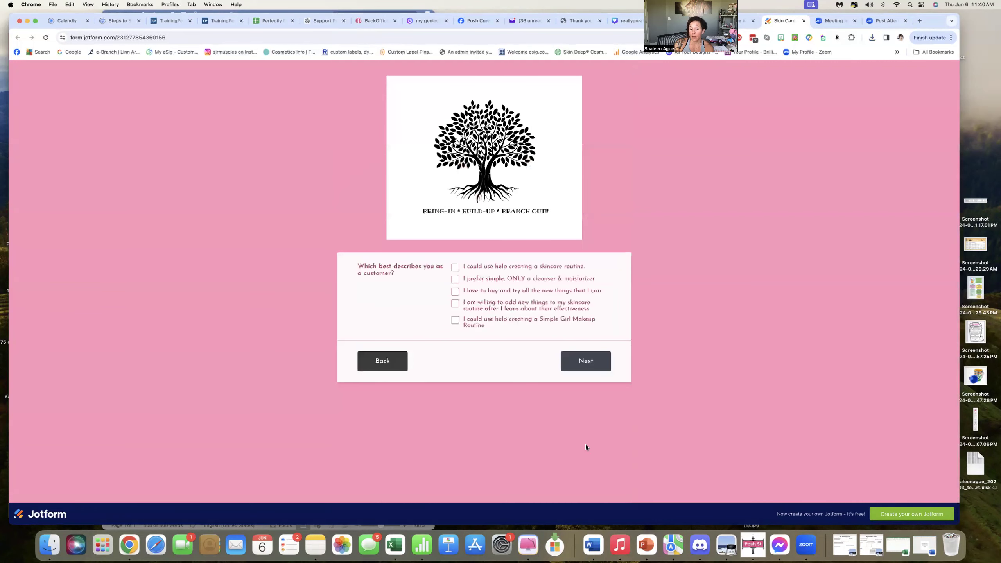
click(588, 365)
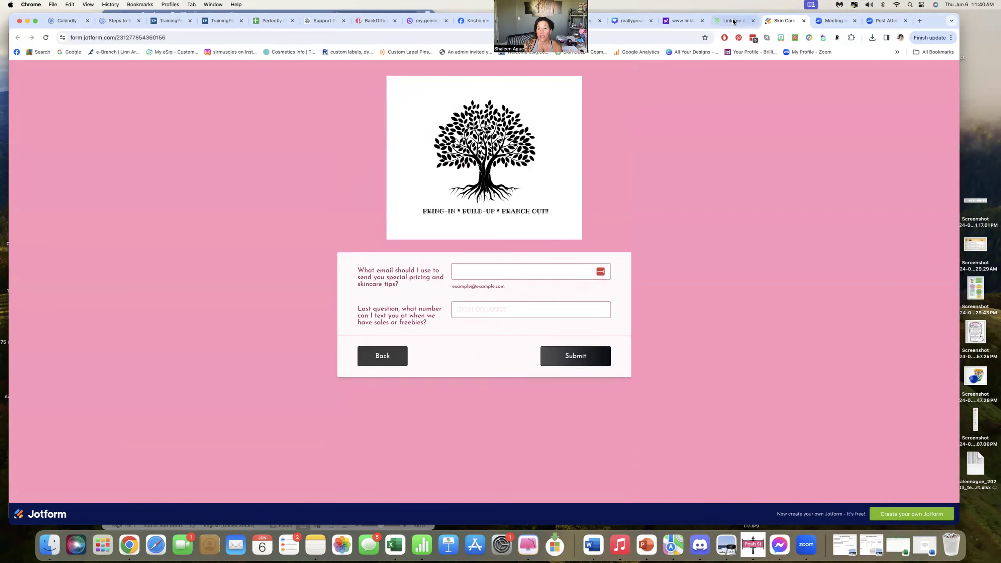
Return to the Linktree admin tab, open the Share panel, and close it again.
click(735, 21)
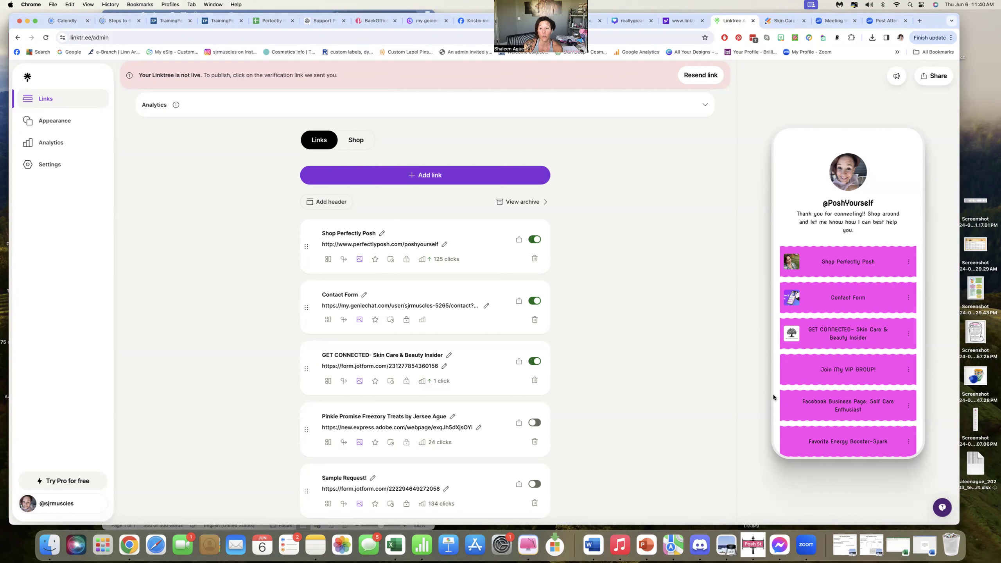
click(922, 79)
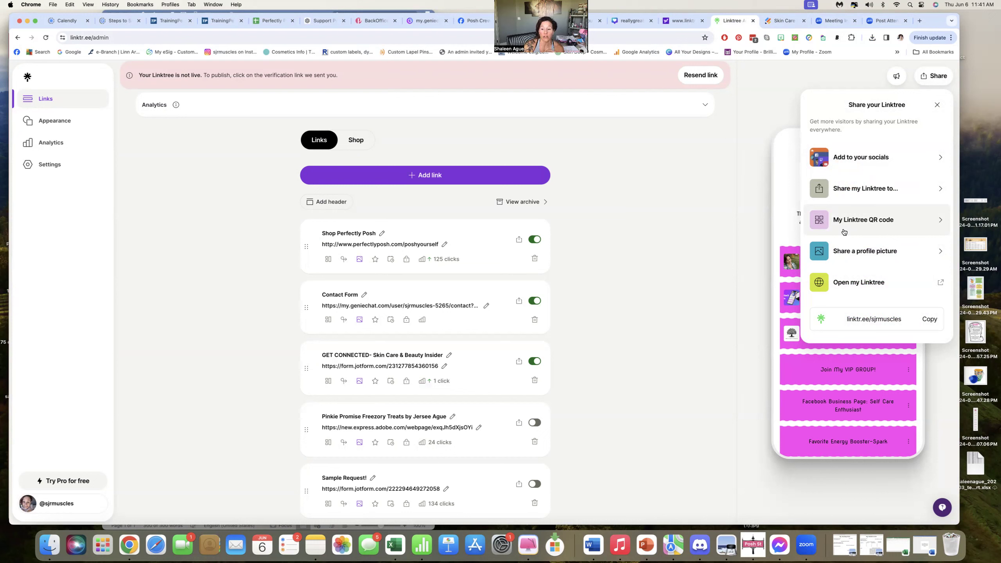
click(711, 158)
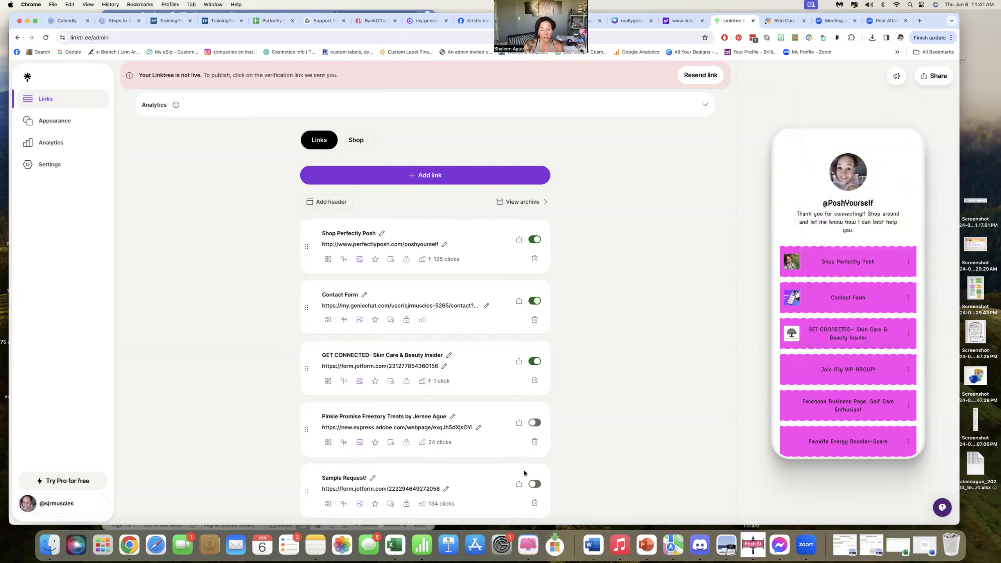
Open the Onboarding-for-Posh-Street Word document, select all of its text, and minimize the window.
click(232, 528)
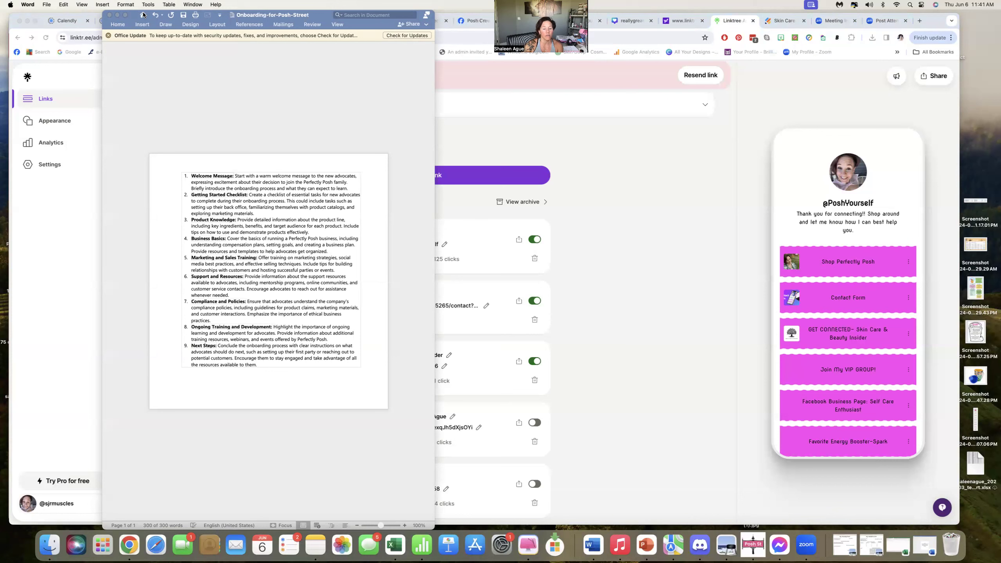
key(super+a)
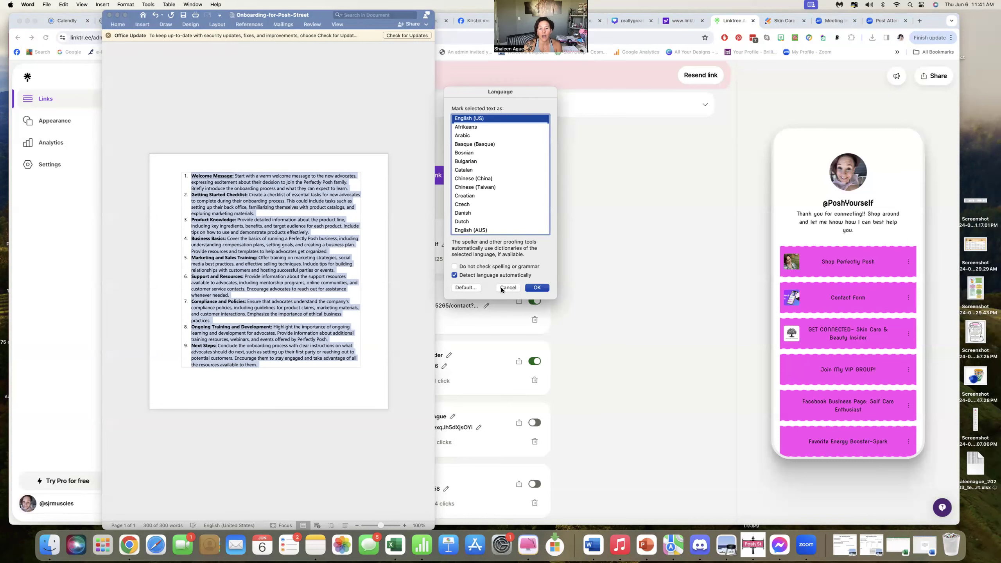
click(117, 15)
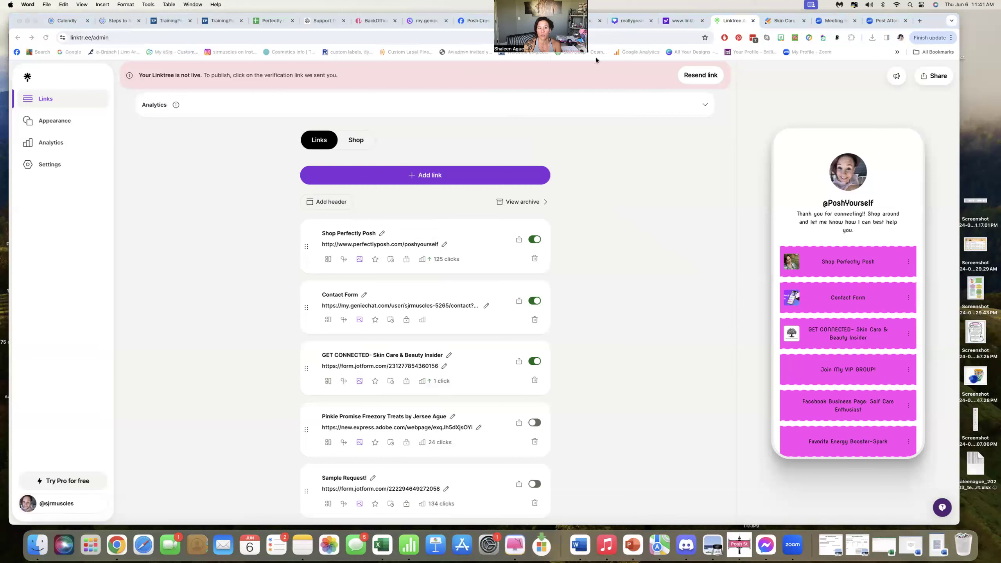